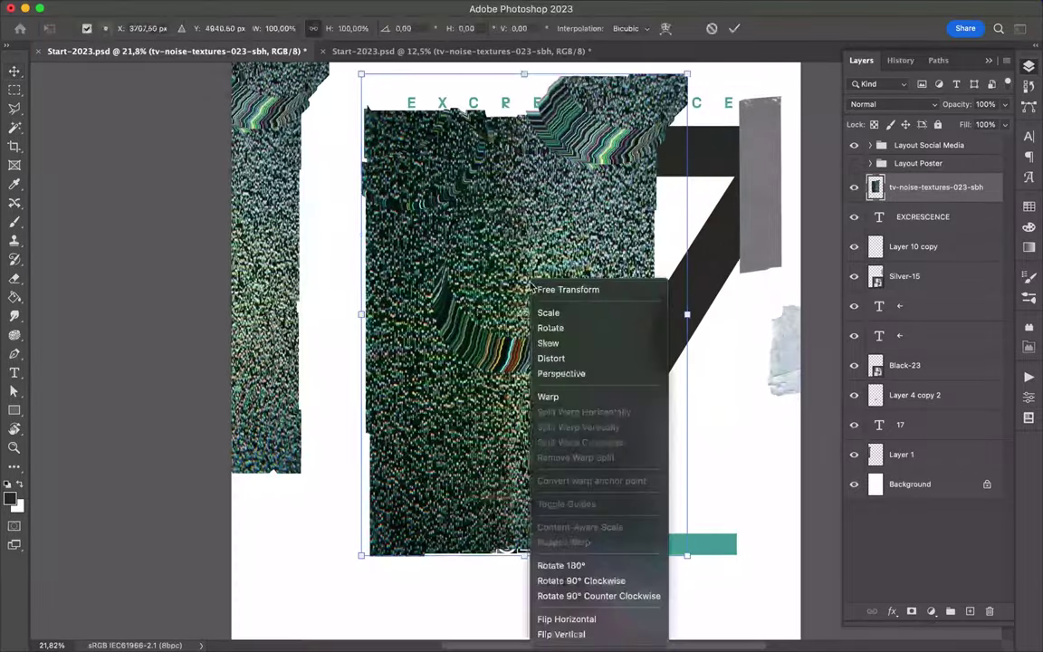
- Warp the tv-noise texture into a curling, cone-like swirl around the 17
{"action": "left_click_drag", "start_coordinate": [543, 317], "coordinate": [471, 299]}
{"action": "mouse_move", "coordinate": [688, 555]}
{"action": "left_mouse_down"}
{"action": "mouse_move", "coordinate": [705, 244]}
{"action": "mouse_move", "coordinate": [634, 435]}
{"action": "mouse_move", "coordinate": [694, 462]}
{"action": "mouse_move", "coordinate": [679, 543]}
{"action": "left_mouse_up"}
{"action": "scroll", "coordinate": [515, 349], "scroll_direction": "down", "scroll_amount": 3}
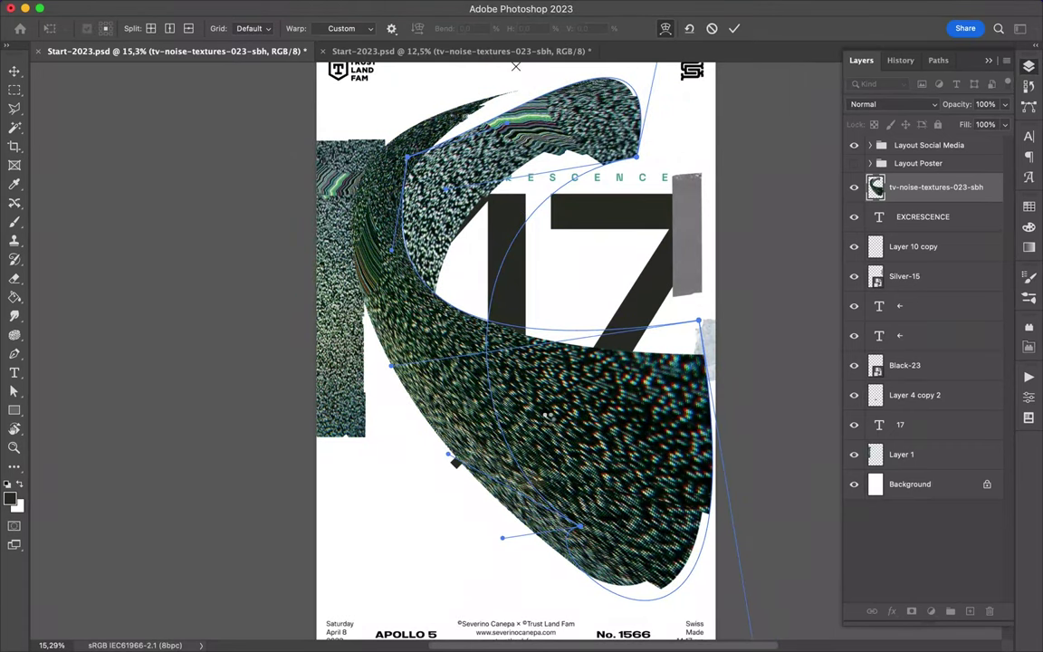
{"action": "key", "text": "Return"}
- Shift the warped noise swirl slightly downward and duplicate its layer
{"action": "left_click_drag", "start_coordinate": [326, 272], "coordinate": [291, 468]}
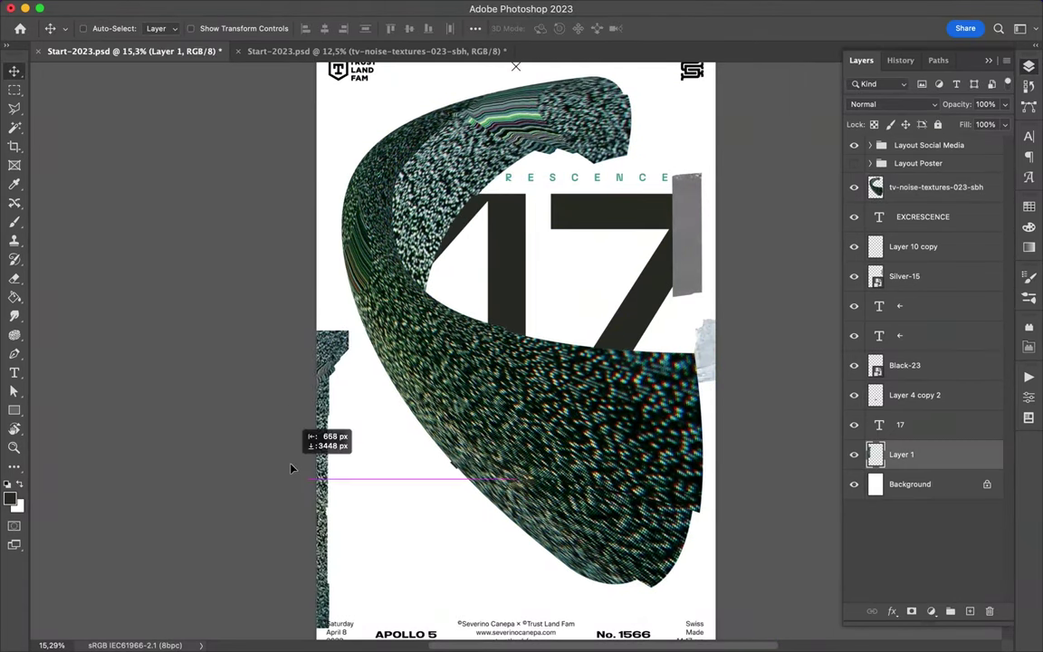
{"action": "left_click_drag", "start_coordinate": [416, 299], "coordinate": [410, 333]}
{"action": "key", "text": "super+j"}
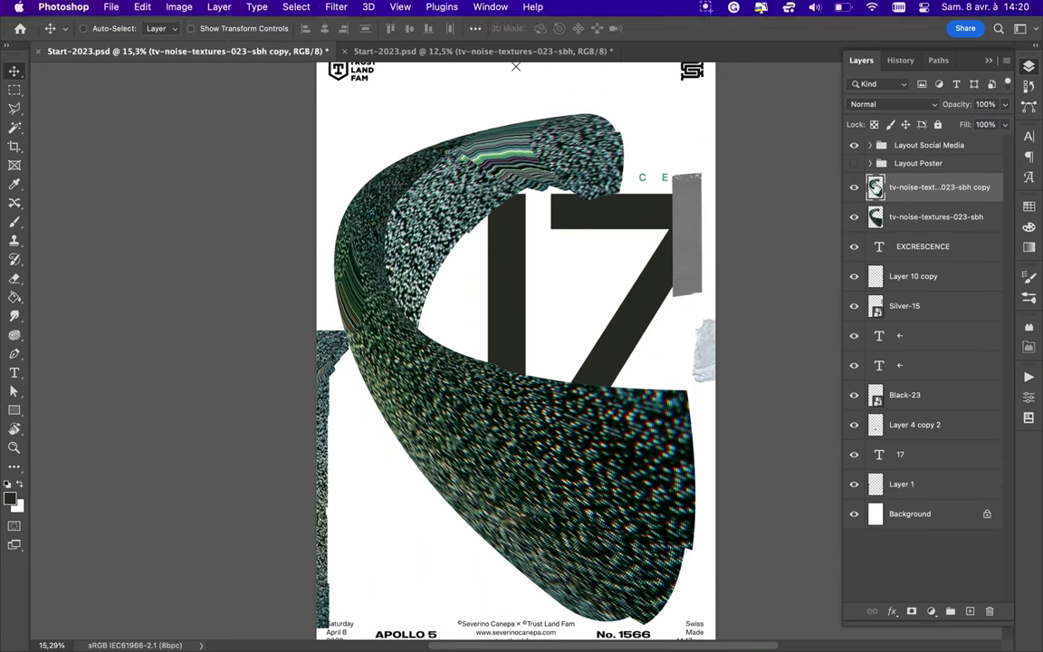
- Apply a High Pass filter to the swirl copy and set it to Overlay blending
{"action": "left_click", "coordinate": [335, 8]}
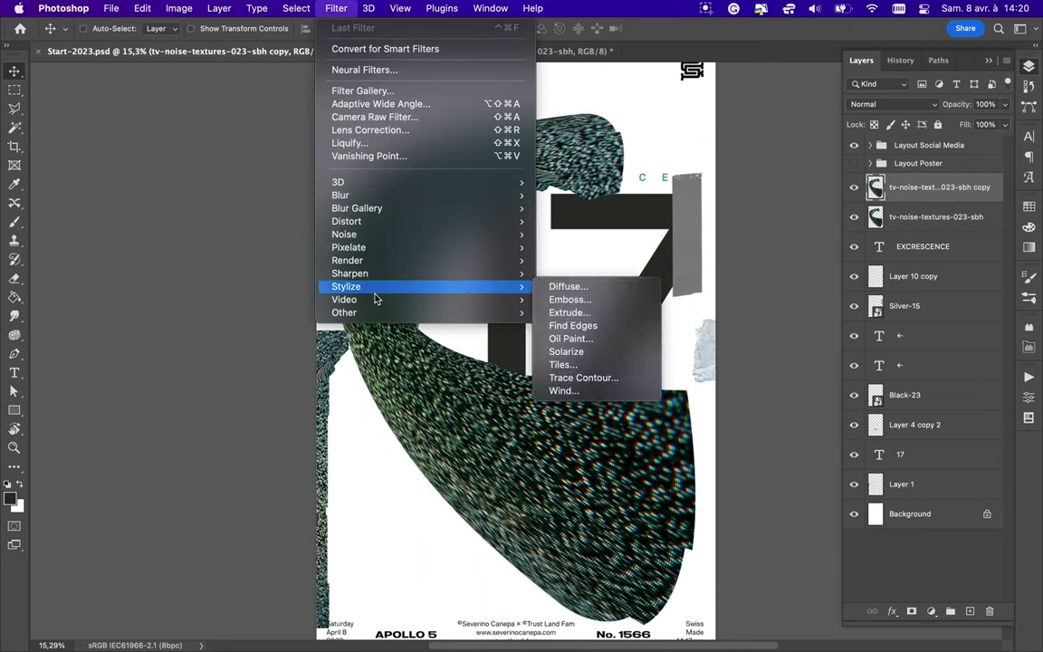
{"action": "left_click", "coordinate": [570, 328]}
{"action": "mouse_move", "coordinate": [70, 233]}
{"action": "left_mouse_down"}
{"action": "mouse_move", "coordinate": [40, 226]}
{"action": "mouse_move", "coordinate": [63, 233]}
{"action": "left_mouse_up"}
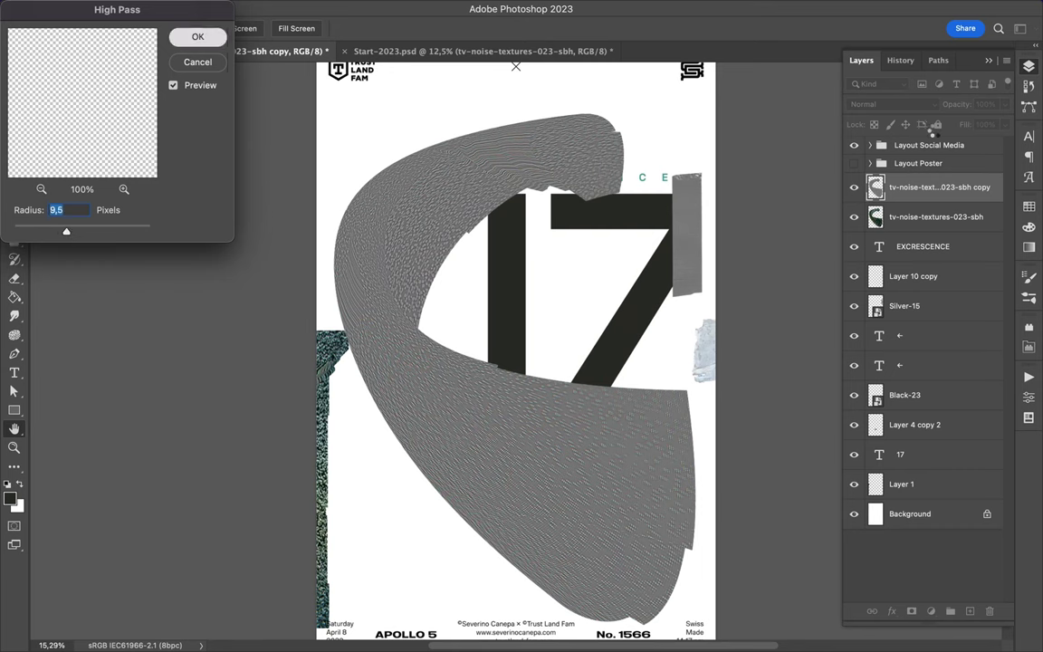
{"action": "key", "text": "Return"}
{"action": "left_click", "coordinate": [891, 104]}
{"action": "left_click", "coordinate": [893, 300]}
- Duplicate the original noise layer and give the copy a Radial Blur spin
{"action": "left_click", "coordinate": [913, 218]}
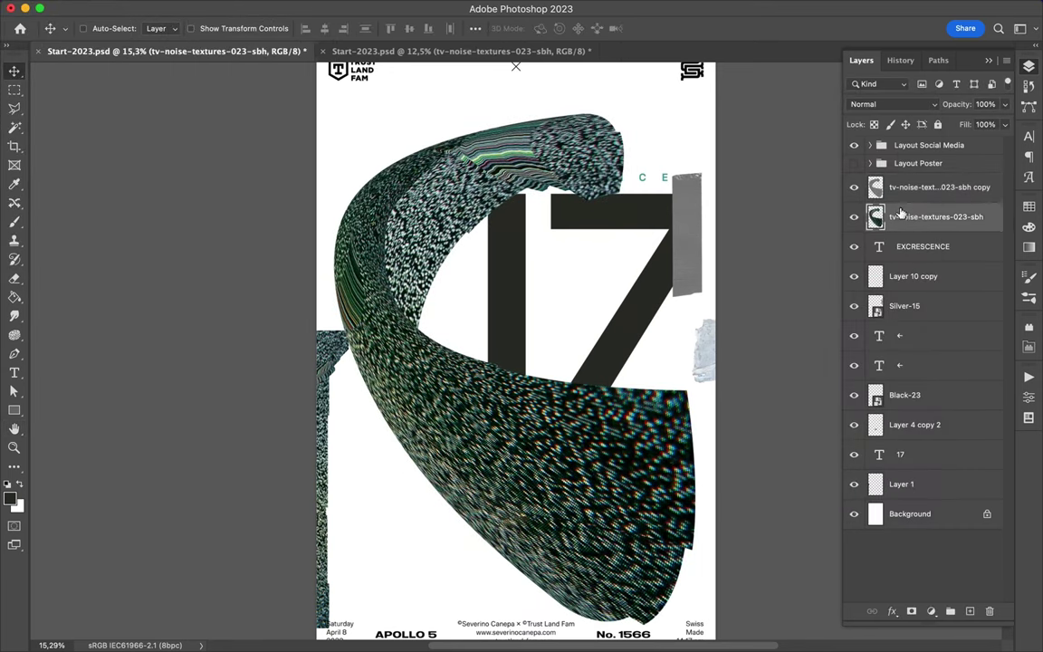
{"action": "left_click_drag", "start_coordinate": [912, 168], "coordinate": [912, 177]}
{"action": "left_click", "coordinate": [335, 8]}
{"action": "mouse_move", "coordinate": [340, 195]}
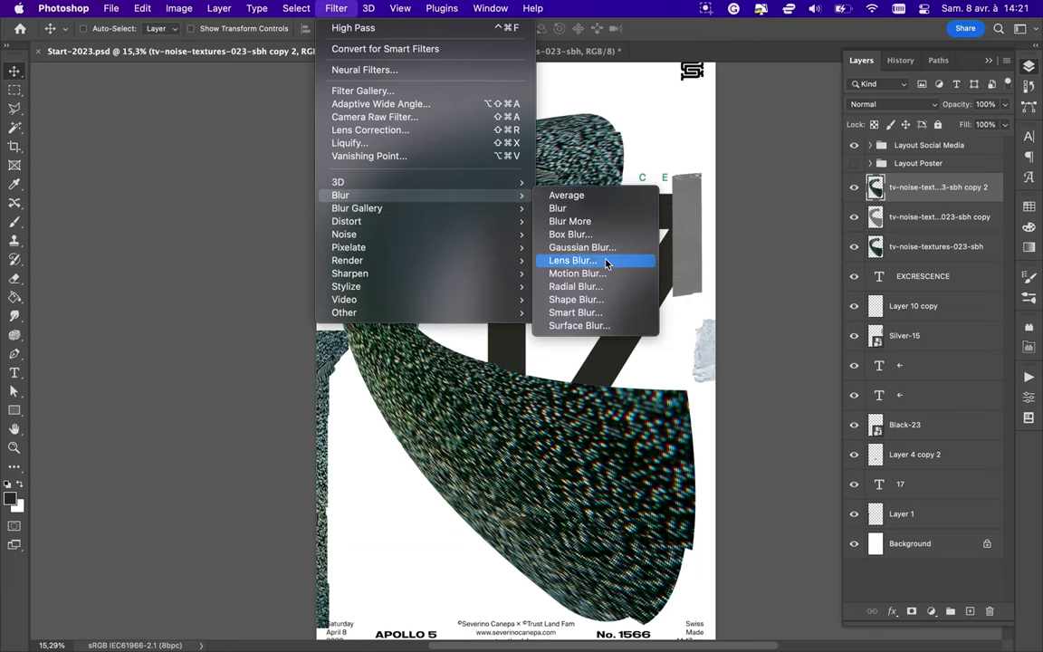
{"action": "left_click", "coordinate": [593, 290]}
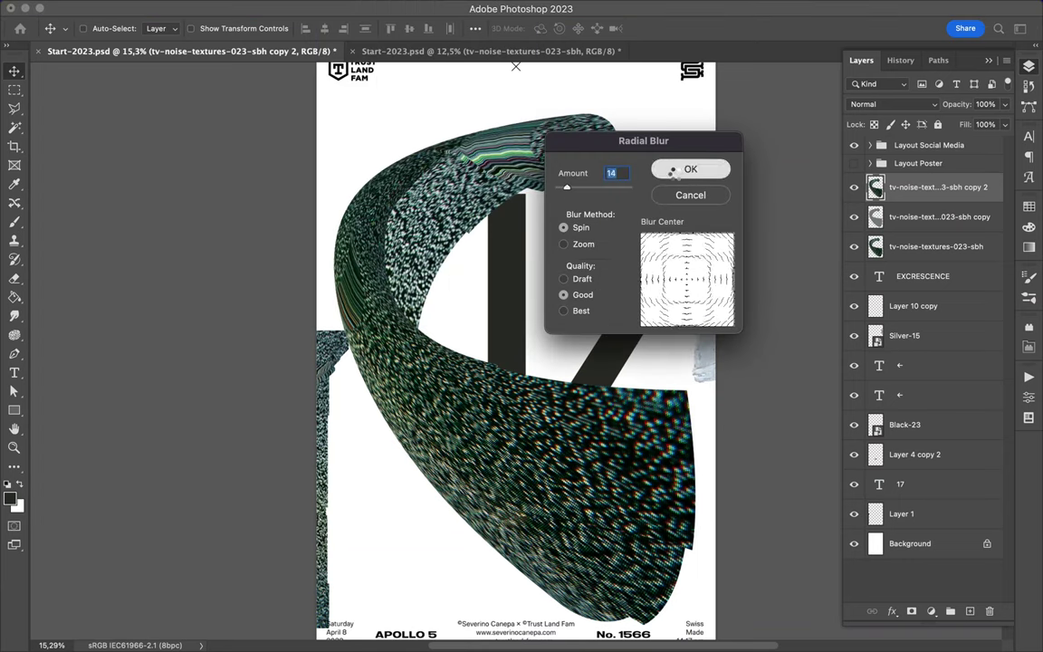
{"action": "key", "text": "Return"}
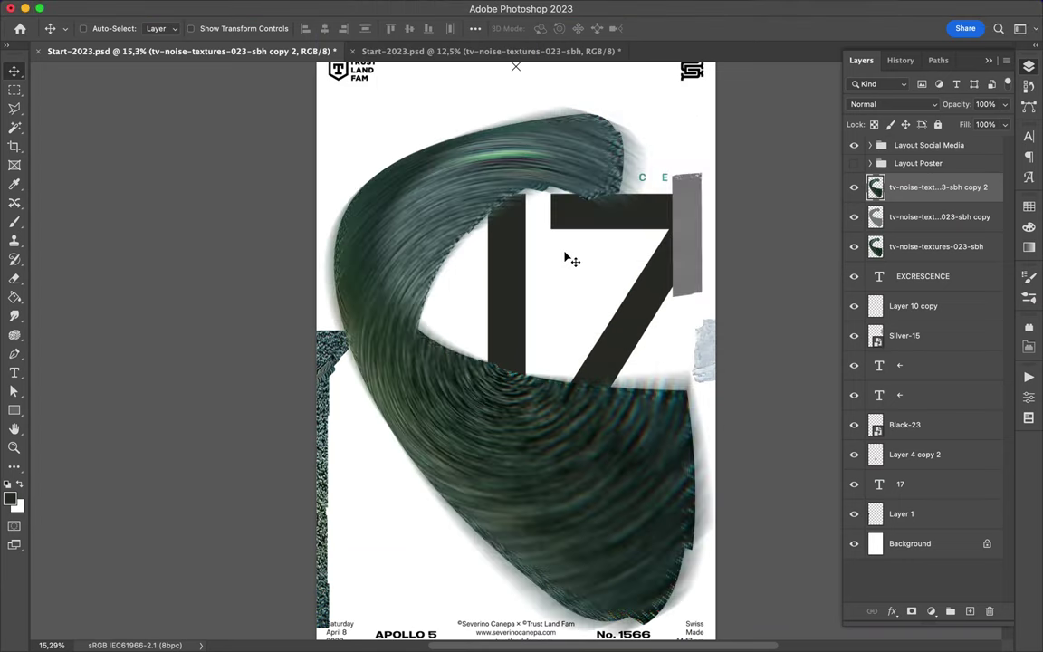
- Warp the spun copy into a wider sweep across the 17 and blend it in Hard Light
{"action": "key", "text": "ctrl+t"}
{"action": "mouse_move", "coordinate": [551, 298]}
{"action": "left_mouse_down"}
{"action": "mouse_move", "coordinate": [474, 543]}
{"action": "mouse_move", "coordinate": [543, 102]}
{"action": "mouse_move", "coordinate": [543, 265]}
{"action": "left_mouse_up"}
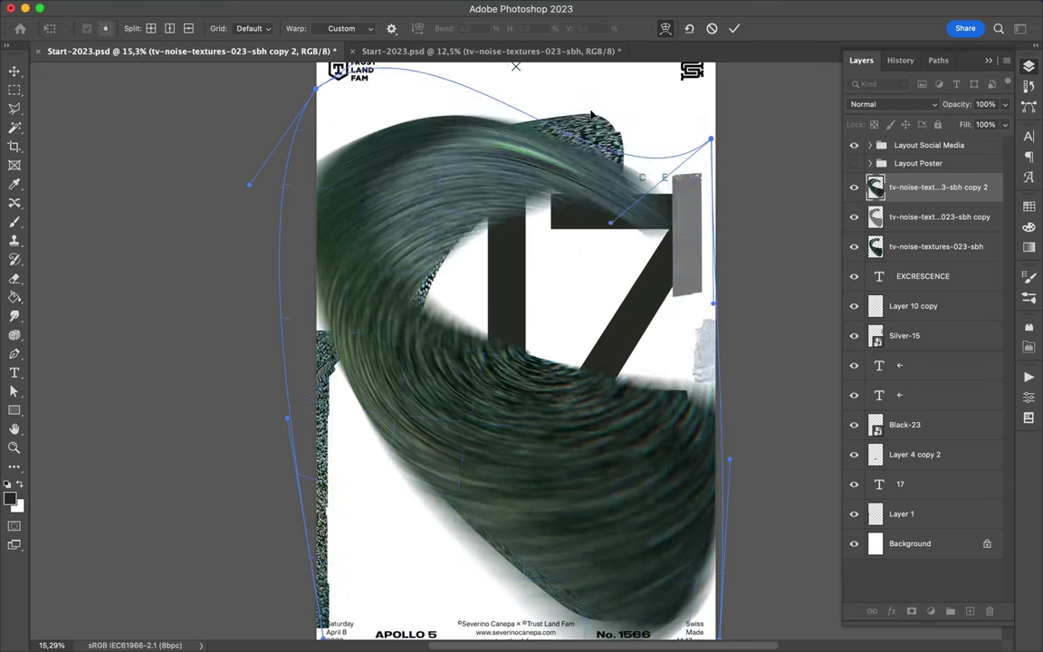
{"action": "left_click_drag", "start_coordinate": [543, 265], "coordinate": [609, 331]}
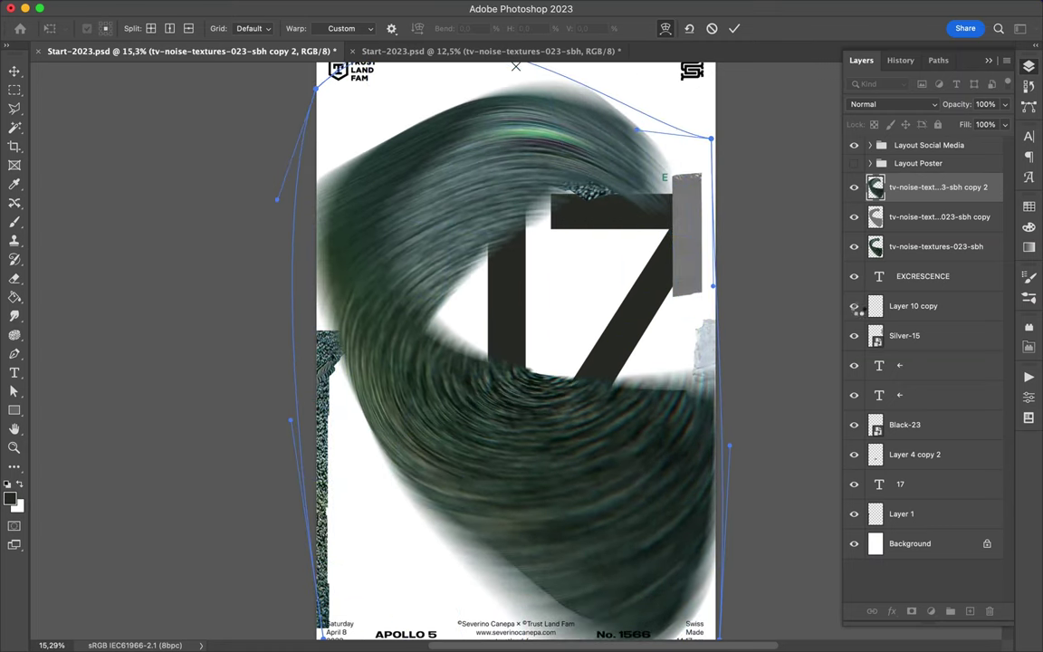
{"action": "key", "text": "Return"}
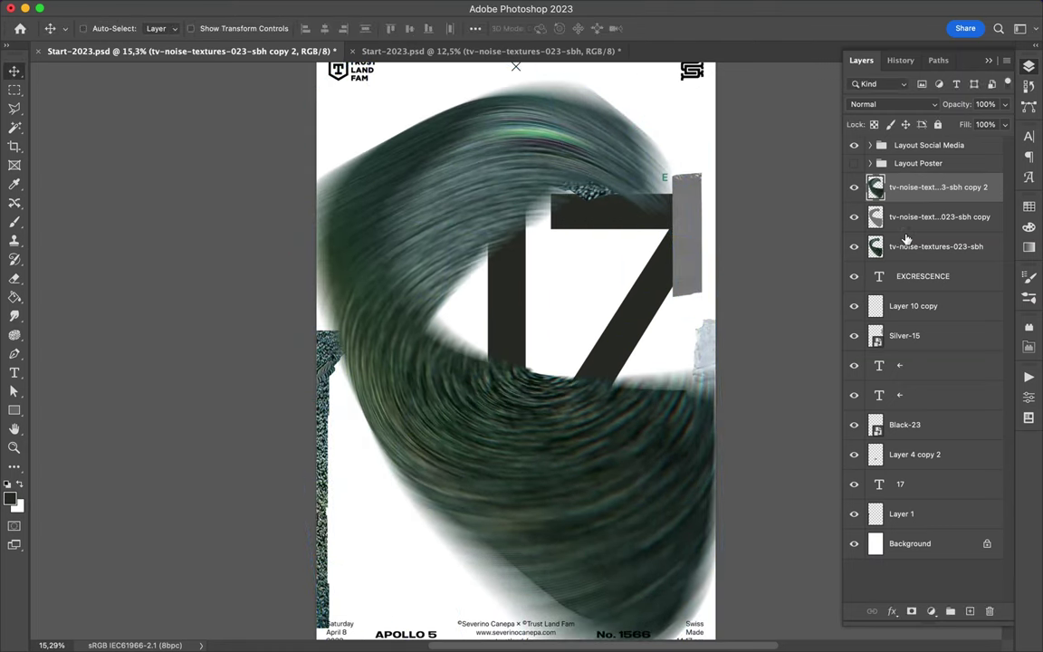
{"action": "left_click", "coordinate": [922, 104]}
{"action": "left_click", "coordinate": [912, 320]}
{"action": "left_click", "coordinate": [942, 246], "text": "shift"}
- Group the three noise layers into Group 1 and add a Hue/Saturation hue shift
{"action": "key", "text": "ctrl+g"}
{"action": "left_click", "coordinate": [932, 611]}
{"action": "left_click", "coordinate": [896, 447]}
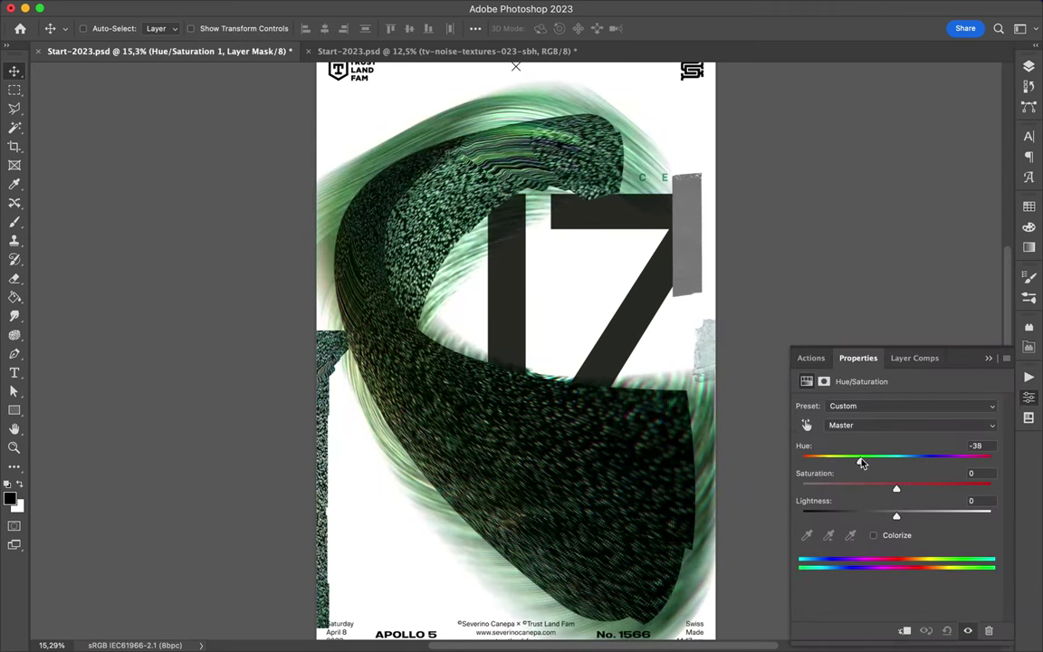
{"action": "left_click_drag", "start_coordinate": [896, 460], "coordinate": [931, 460]}
{"action": "left_click", "coordinate": [1029, 66]}
- Try a Channel Mixer adjustment, then discard it
{"action": "left_click", "coordinate": [931, 611]}
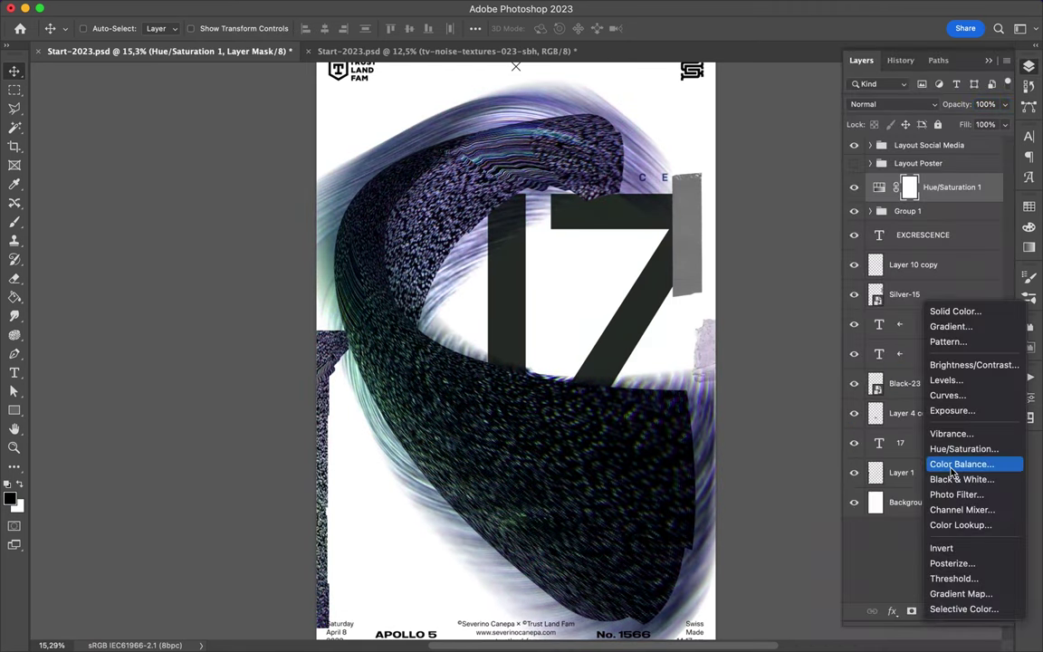
{"action": "left_click", "coordinate": [960, 510]}
{"action": "left_click", "coordinate": [923, 405]}
{"action": "left_click", "coordinate": [892, 429]}
{"action": "key", "text": "ctrl+z"}
{"action": "left_click", "coordinate": [785, 16]}
{"action": "left_click", "coordinate": [1028, 66]}
{"action": "key", "text": "Delete"}
- Try a Color Balance pushing shadows toward cyan and green, then delete it
{"action": "left_click", "coordinate": [931, 611]}
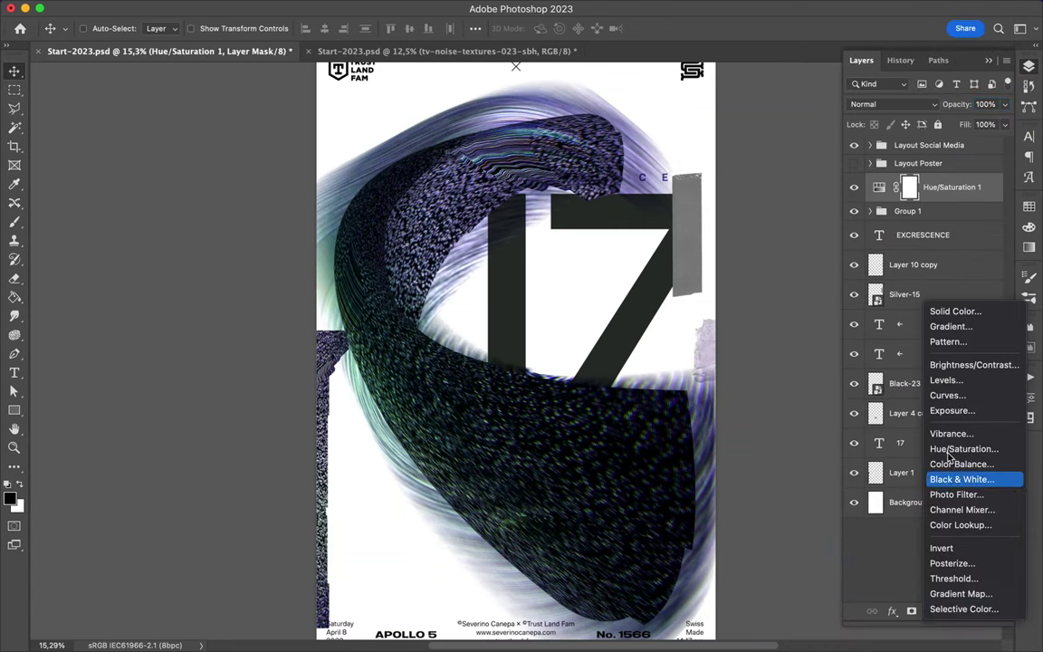
{"action": "left_click", "coordinate": [945, 472]}
{"action": "left_click", "coordinate": [905, 405]}
{"action": "left_click", "coordinate": [860, 391]}
{"action": "mouse_move", "coordinate": [877, 436]}
{"action": "left_mouse_down"}
{"action": "mouse_move", "coordinate": [919, 437]}
{"action": "mouse_move", "coordinate": [803, 436]}
{"action": "left_mouse_up"}
{"action": "left_click_drag", "start_coordinate": [877, 463], "coordinate": [886, 464]}
{"action": "left_click", "coordinate": [1029, 66]}
{"action": "key", "text": "Delete"}
- Add a Levels adjustment at 13, 1.09, 135 and move it into the noise group
{"action": "left_click", "coordinate": [926, 630]}
{"action": "left_click", "coordinate": [933, 378]}
{"action": "left_click_drag", "start_coordinate": [820, 513], "coordinate": [830, 512]}
{"action": "left_click_drag", "start_coordinate": [907, 512], "coordinate": [892, 512]}
{"action": "left_click_drag", "start_coordinate": [994, 512], "coordinate": [839, 516]}
{"action": "left_click", "coordinate": [1028, 66]}
{"action": "mouse_move", "coordinate": [937, 179]}
{"action": "left_mouse_down"}
{"action": "mouse_move", "coordinate": [927, 281]}
{"action": "mouse_move", "coordinate": [936, 308]}
{"action": "left_mouse_up"}
- Duplicate the Levels adjustment and brighten the copy further
{"action": "left_click", "coordinate": [909, 242]}
{"action": "left_click_drag", "start_coordinate": [953, 191], "coordinate": [941, 231]}
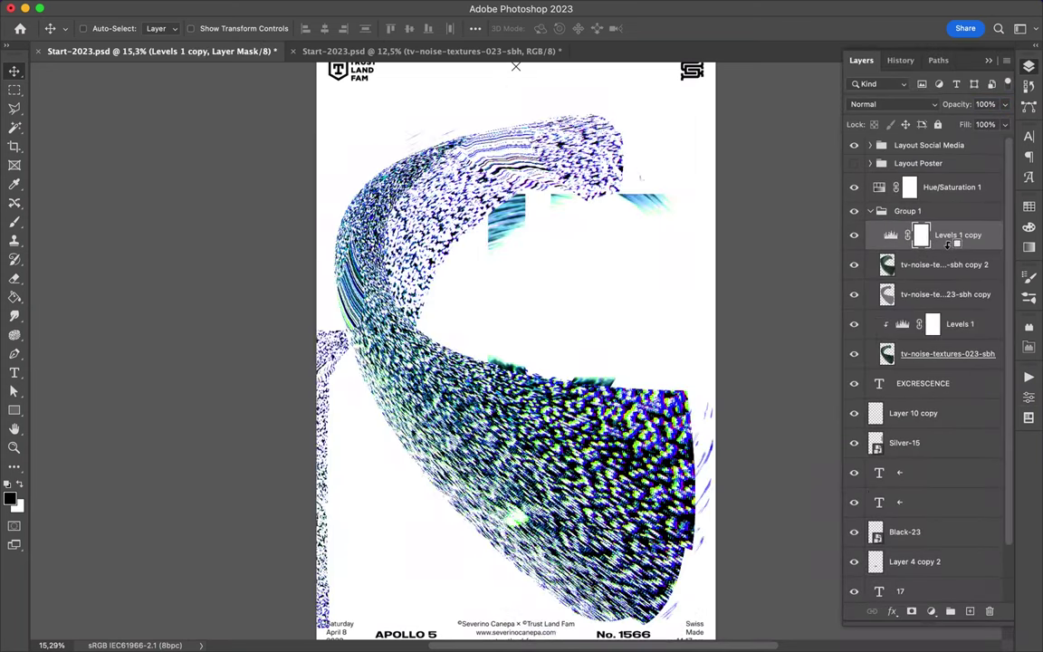
{"action": "double_click", "coordinate": [902, 233]}
{"action": "left_click_drag", "start_coordinate": [846, 513], "coordinate": [867, 516]}
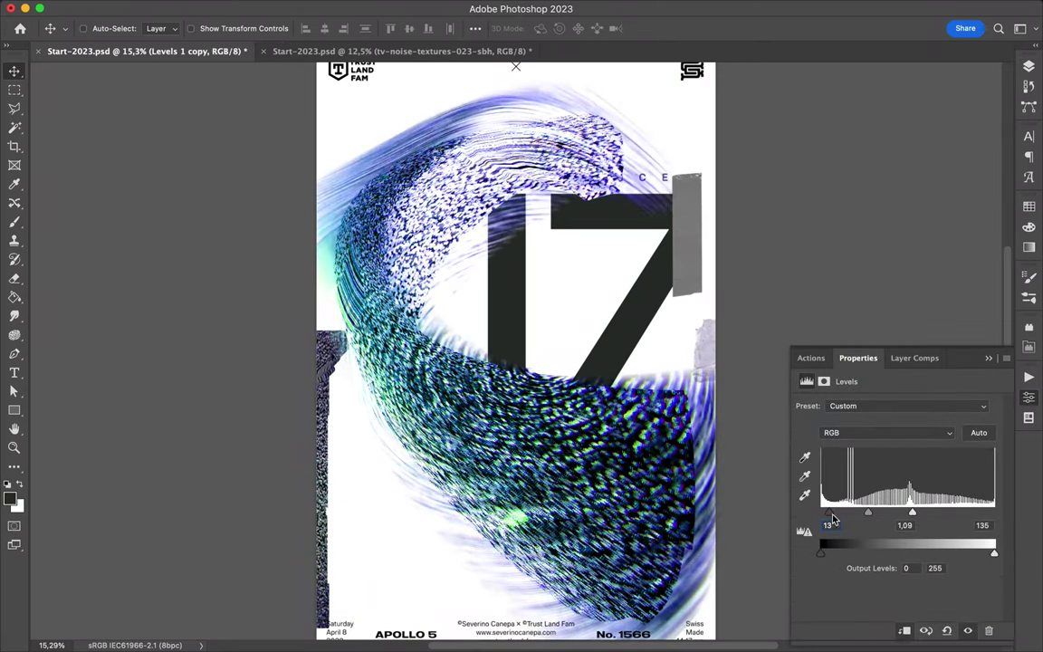
{"action": "left_click", "coordinate": [1028, 66]}
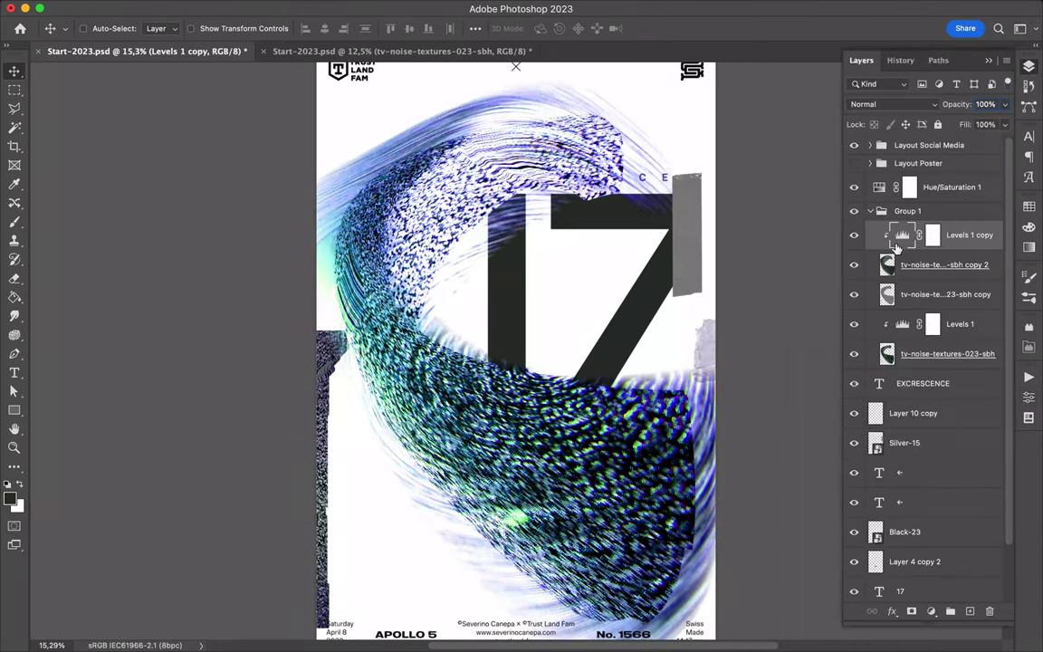
- Load the 17 outline as a selection and add a mask to the noise group
{"action": "left_click", "coordinate": [883, 590]}
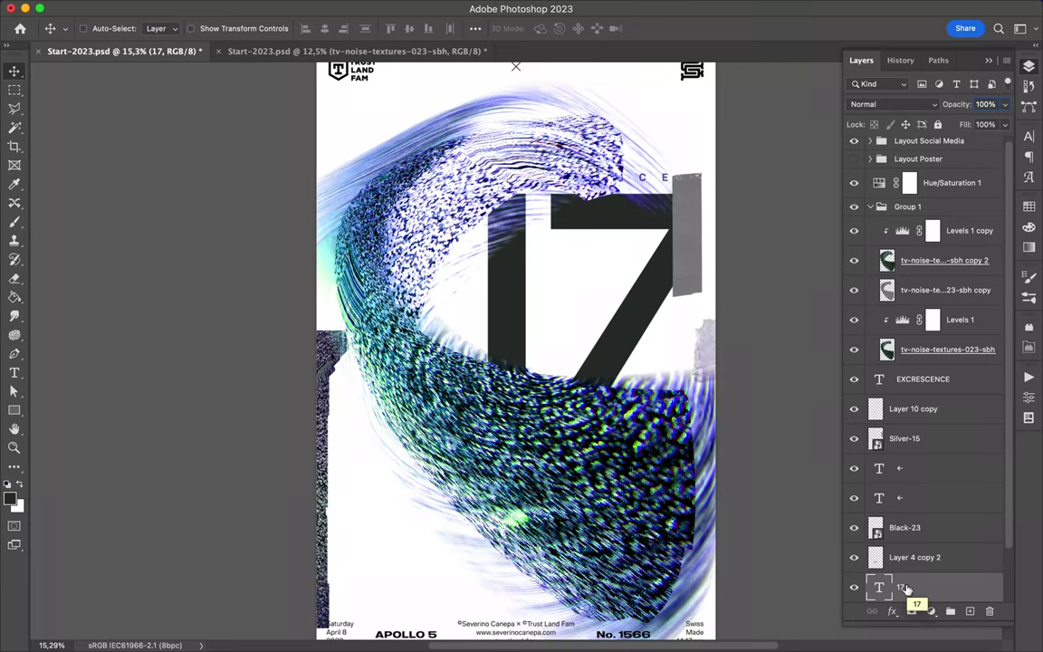
{"action": "left_click", "coordinate": [907, 207]}
{"action": "left_click", "coordinate": [931, 611]}
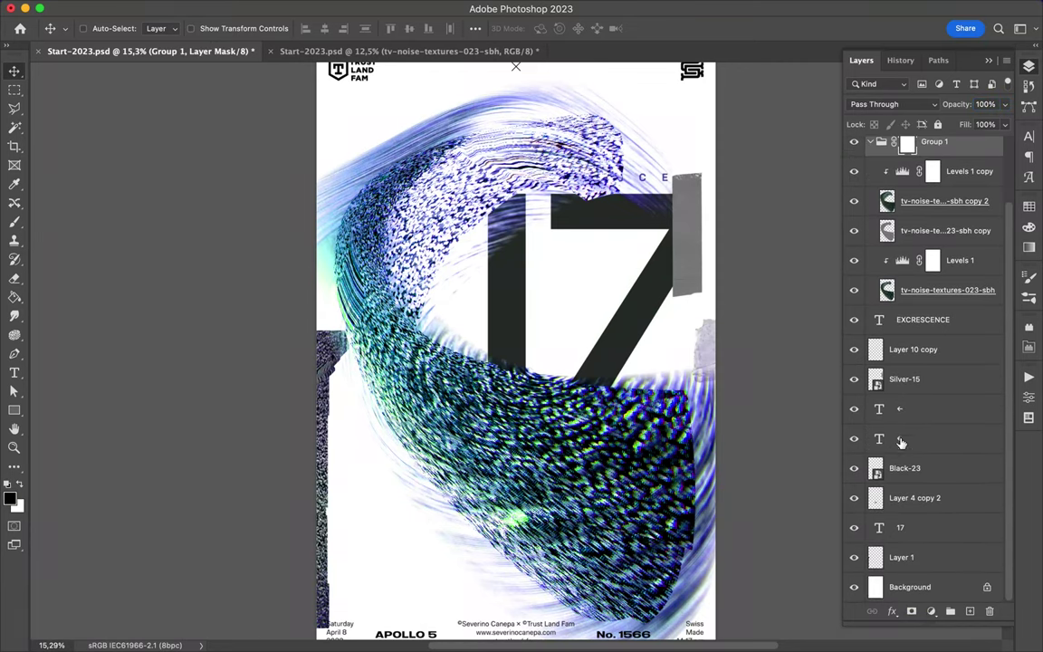
- Paint black on the group mask with a hard round brush to hide the swirl over the 1
{"action": "key", "text": "b"}
{"action": "right_click", "coordinate": [466, 222]}
{"action": "left_click", "coordinate": [566, 428]}
{"action": "left_click", "coordinate": [457, 225]}
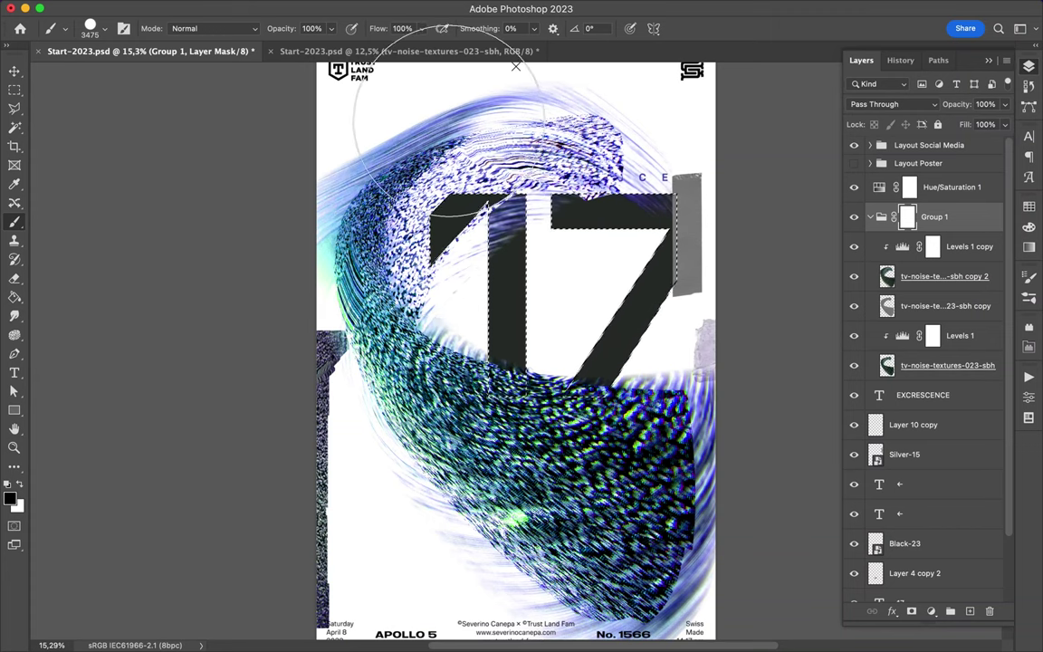
{"action": "left_click_drag", "start_coordinate": [436, 136], "coordinate": [434, 210]}
- Move the EXCRESCENCE layer above the noise group and onto the 17
{"action": "key", "text": "v"}
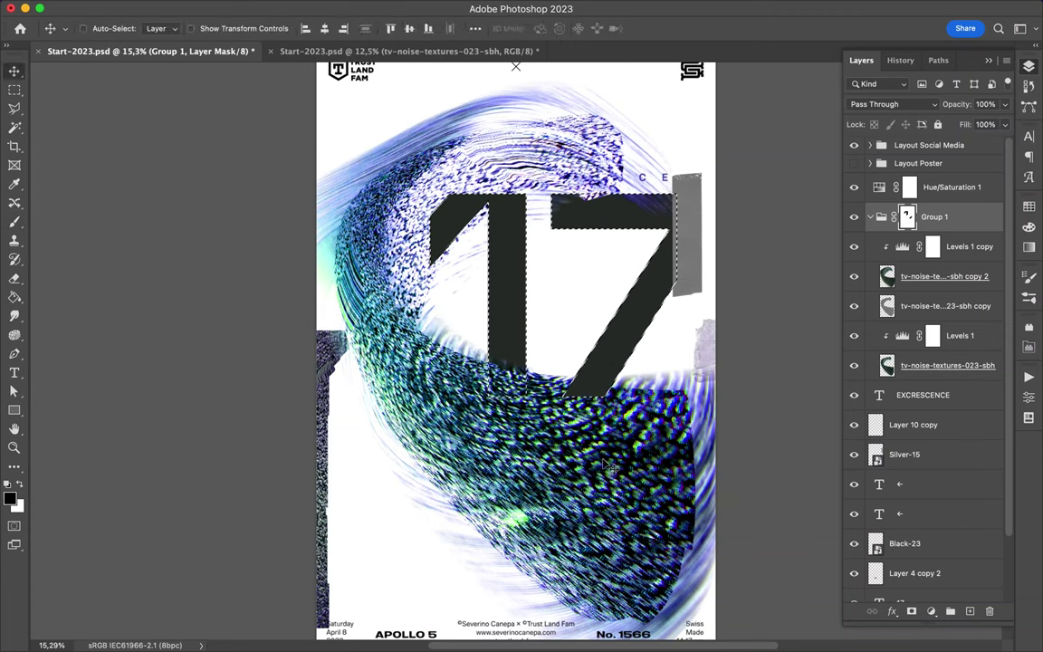
{"action": "left_click", "coordinate": [693, 230]}
{"action": "left_click", "coordinate": [663, 183]}
{"action": "left_click_drag", "start_coordinate": [922, 395], "coordinate": [923, 203]}
{"action": "left_click_drag", "start_coordinate": [497, 572], "coordinate": [562, 521]}
- Change the numeral 17 to 18 and load its outline selection
{"action": "left_click", "coordinate": [1028, 135]}
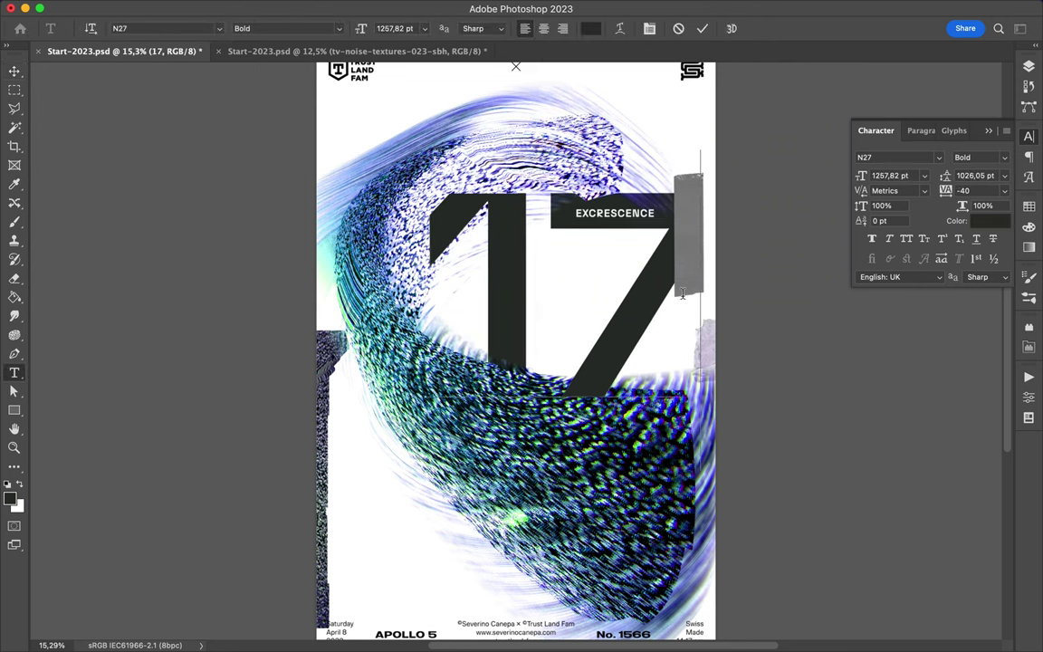
{"action": "type", "text": "8"}
{"action": "key", "text": "Escape"}
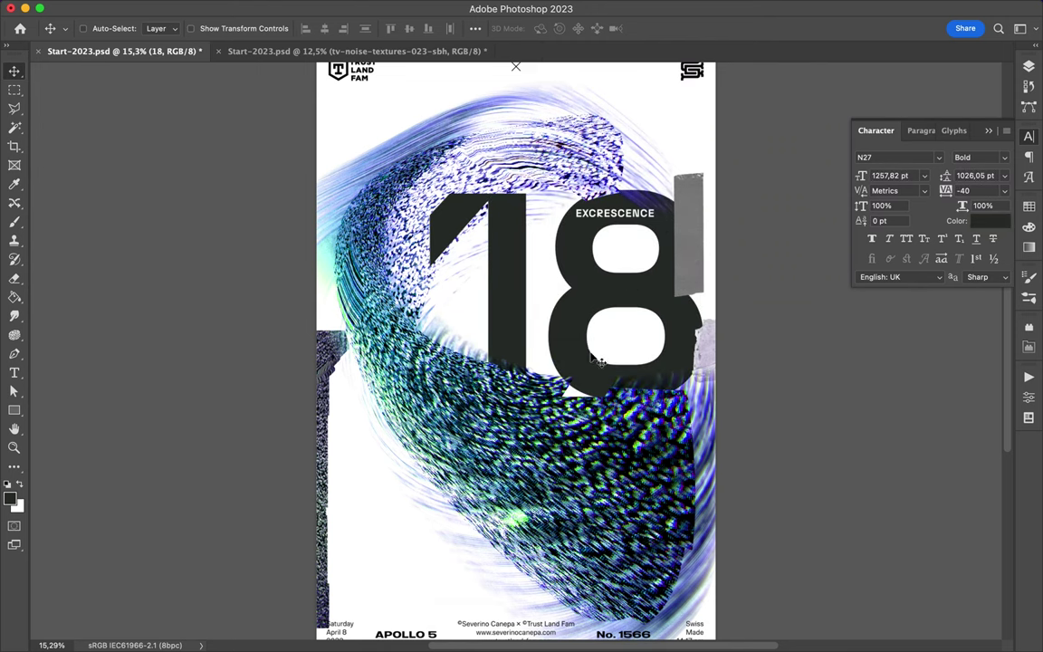
{"action": "key", "text": "b"}
{"action": "scroll", "coordinate": [923, 452], "scroll_direction": "down", "scroll_amount": 3}
{"action": "left_click", "coordinate": [878, 527], "text": "super"}
{"action": "key", "text": "super+d"}
{"action": "key", "text": "v"}
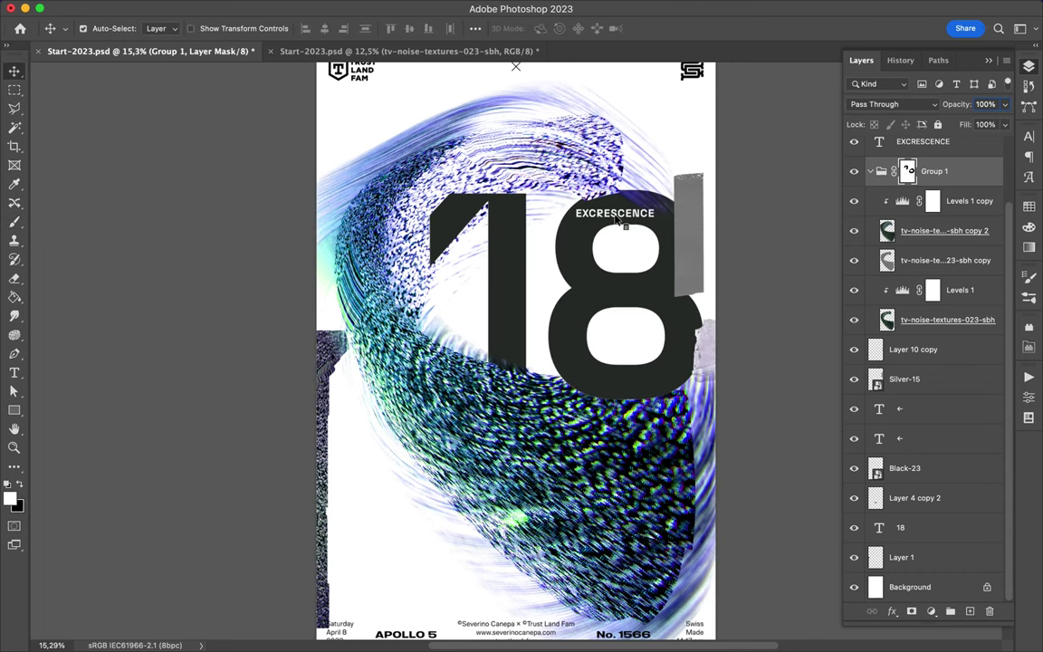
- Place EXCRESCENCE on the 8 and set its text style to ExtraLight
{"action": "left_click_drag", "start_coordinate": [609, 220], "coordinate": [621, 301]}
{"action": "left_click", "coordinate": [1029, 135]}
{"action": "left_click", "coordinate": [987, 156]}
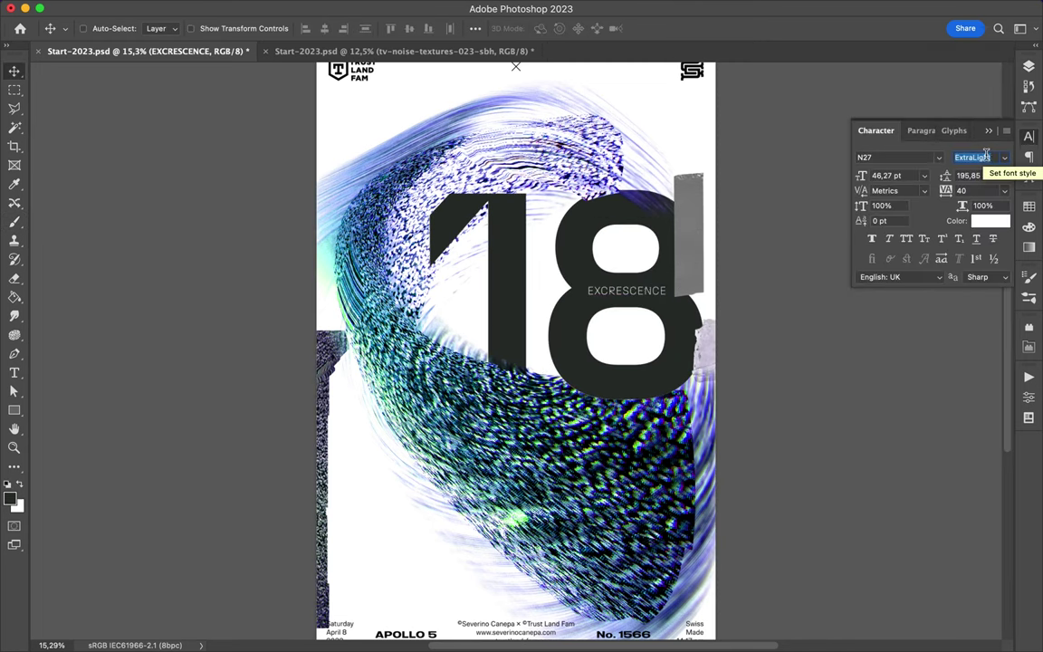
{"action": "key", "text": "F7"}
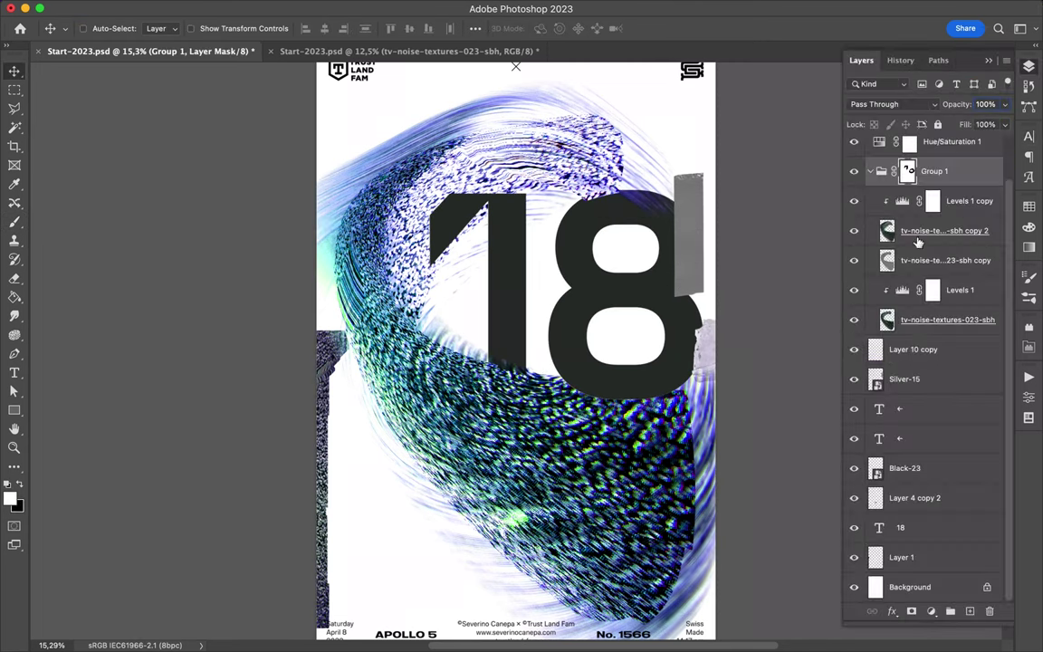
- Duplicate the original noise layer and apply a large-radius Gaussian Blur to the copy
{"action": "left_click", "coordinate": [925, 320]}
{"action": "key", "text": "super+j"}
{"action": "left_click", "coordinate": [337, 9]}
{"action": "left_click", "coordinate": [566, 241]}
{"action": "left_click_drag", "start_coordinate": [828, 298], "coordinate": [856, 299]}
{"action": "left_click", "coordinate": [948, 101]}
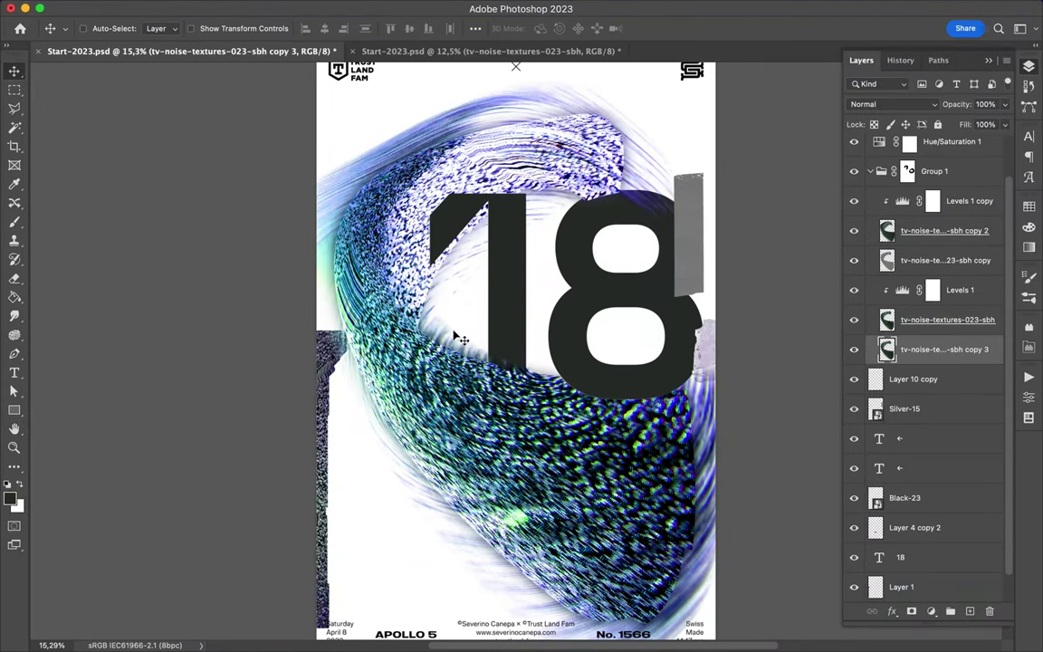
- Warp the blurred noise copy, stretching it outward into a soft halo
{"action": "key", "text": "super+t"}
{"action": "right_click", "coordinate": [474, 260]}
{"action": "left_click", "coordinate": [491, 367]}
{"action": "mouse_move", "coordinate": [615, 343]}
{"action": "left_mouse_down"}
{"action": "mouse_move", "coordinate": [704, 344]}
{"action": "mouse_move", "coordinate": [704, 214]}
{"action": "left_mouse_up"}
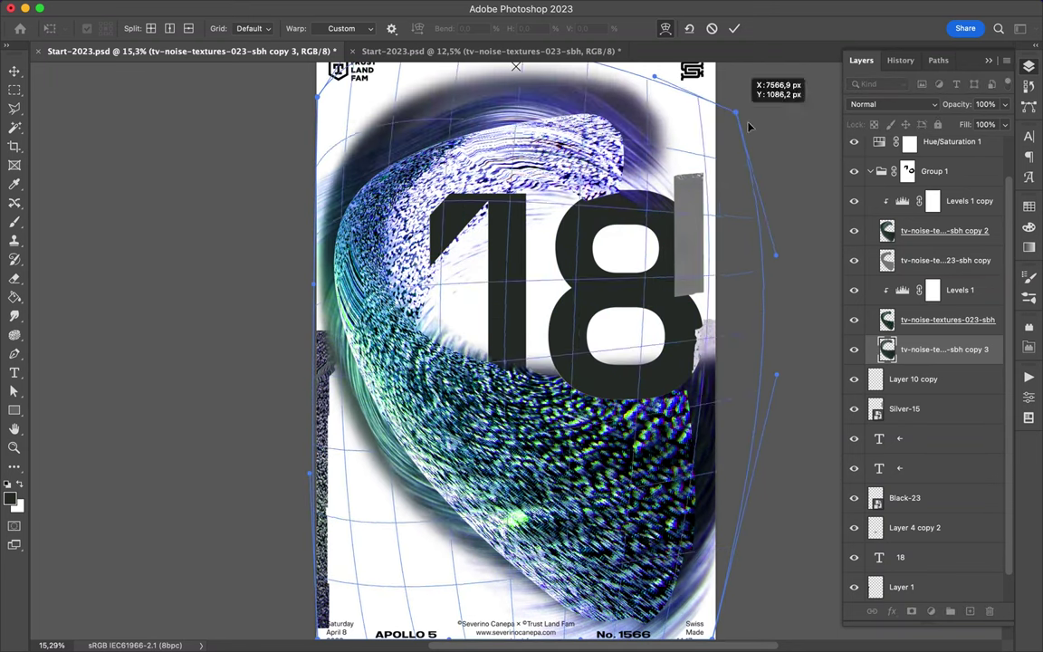
- Extend the halo's top right, place it above Background, and move Silver-15 to the 18's lower left
{"action": "left_click_drag", "start_coordinate": [704, 213], "coordinate": [565, 148]}
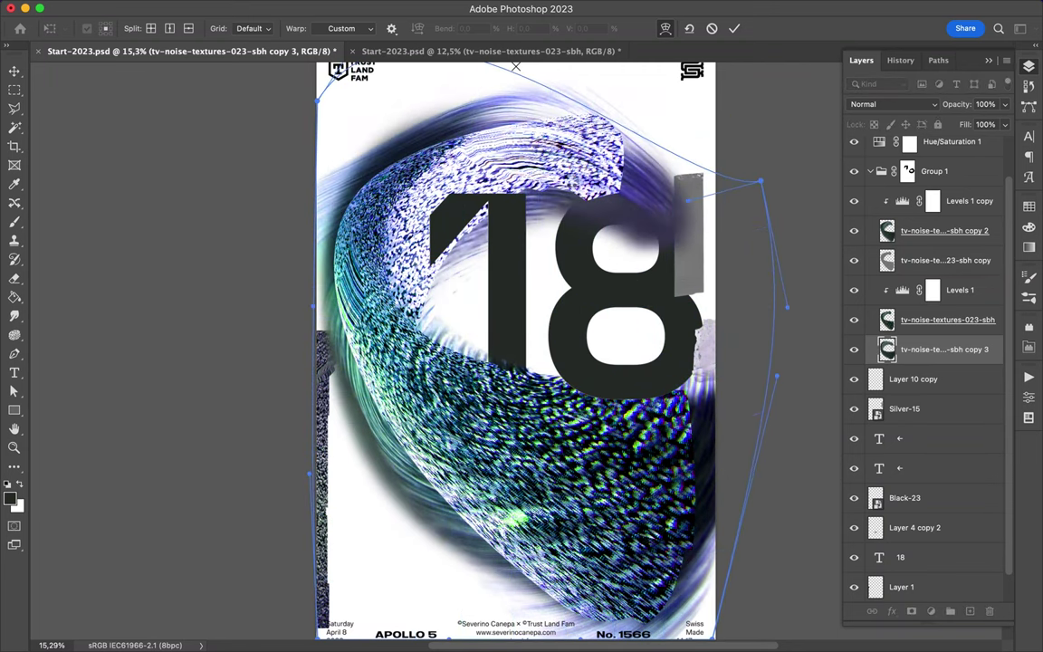
{"action": "left_click_drag", "start_coordinate": [927, 355], "coordinate": [905, 571]}
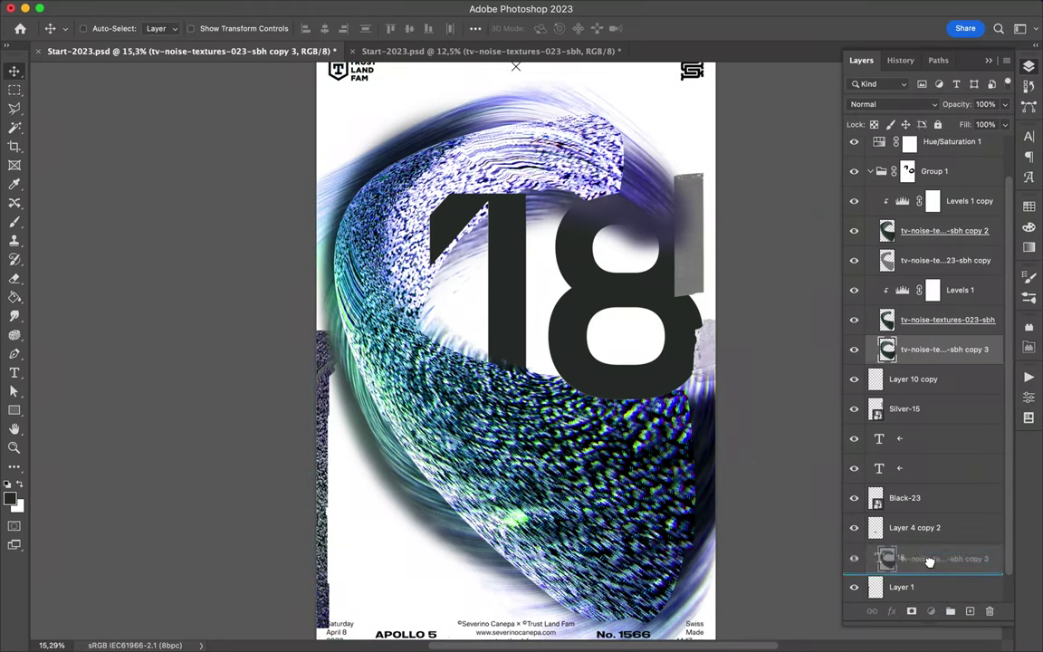
{"action": "left_click_drag", "start_coordinate": [689, 225], "coordinate": [501, 318]}
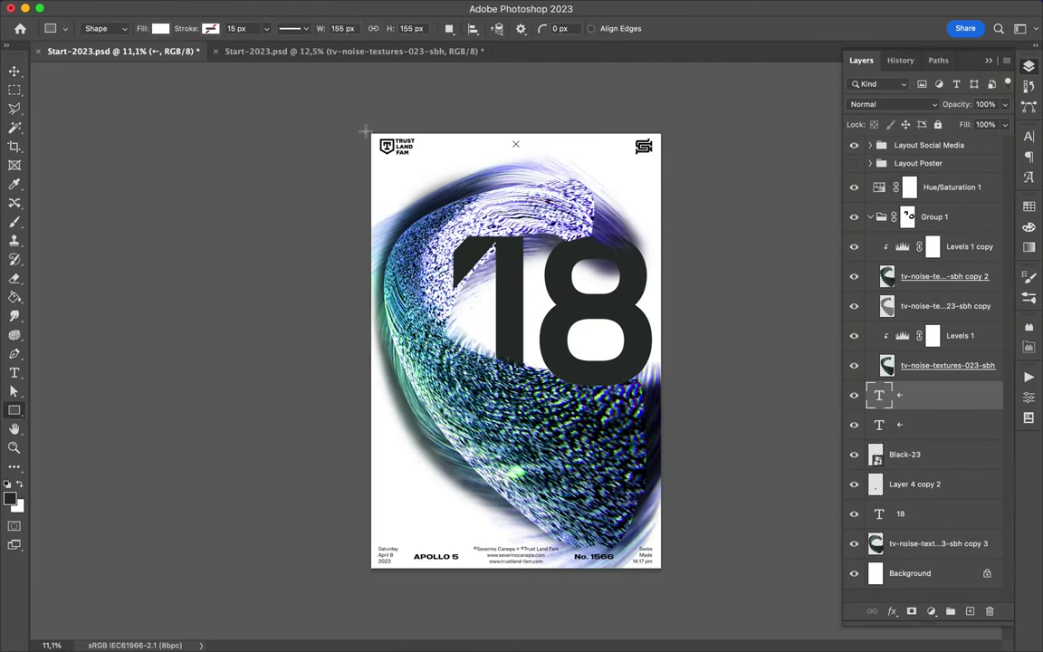
- Add a white rectangle covering the poster, placed just above Background
{"action": "left_click_drag", "start_coordinate": [671, 371], "coordinate": [671, 371]}
{"action": "left_click", "coordinate": [216, 28]}
{"action": "left_click", "coordinate": [124, 106]}
{"action": "left_click_drag", "start_coordinate": [909, 395], "coordinate": [910, 584]}
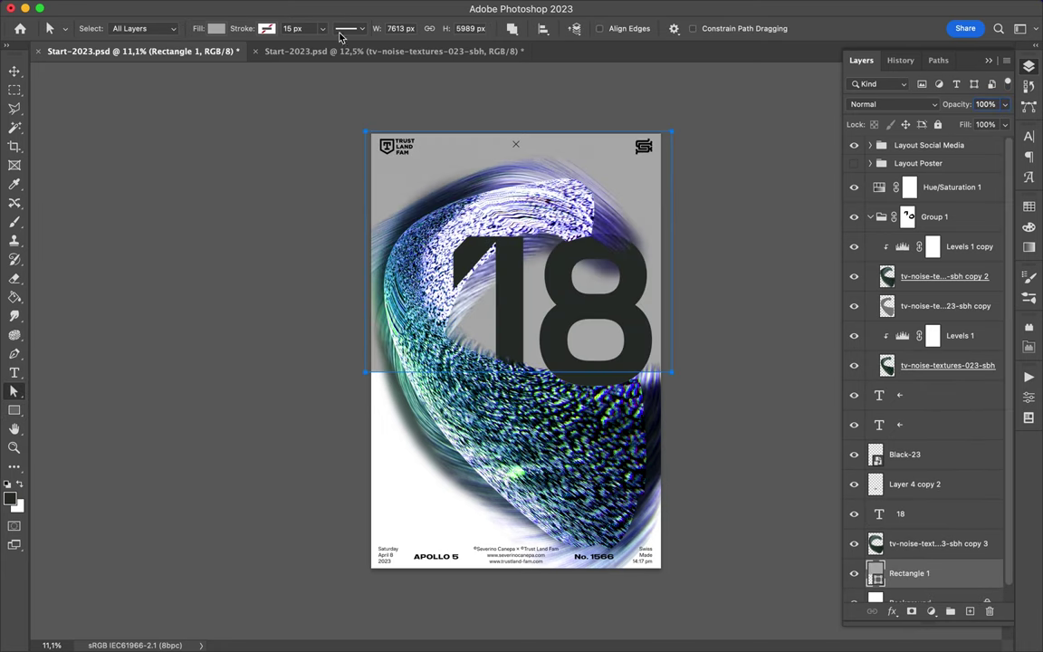
{"action": "left_click", "coordinate": [215, 28]}
{"action": "left_click", "coordinate": [306, 58]}
{"action": "left_click", "coordinate": [782, 65]}
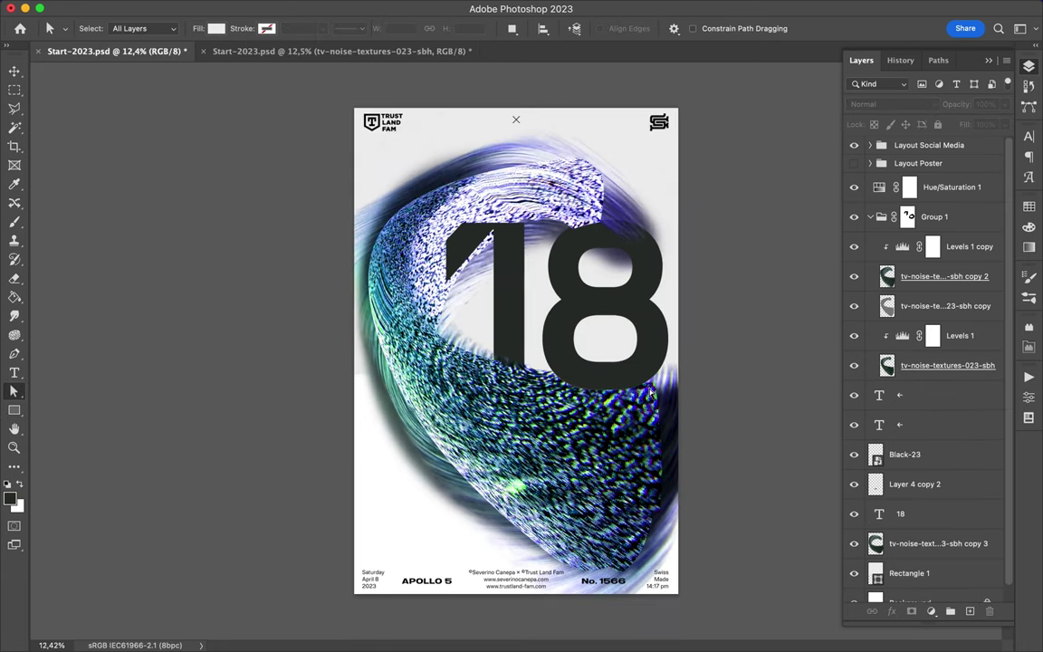
- Duplicate the noise texture copy and set the new copy to Lighter Color blending
{"action": "key", "text": "v"}
{"action": "left_click", "coordinate": [553, 191]}
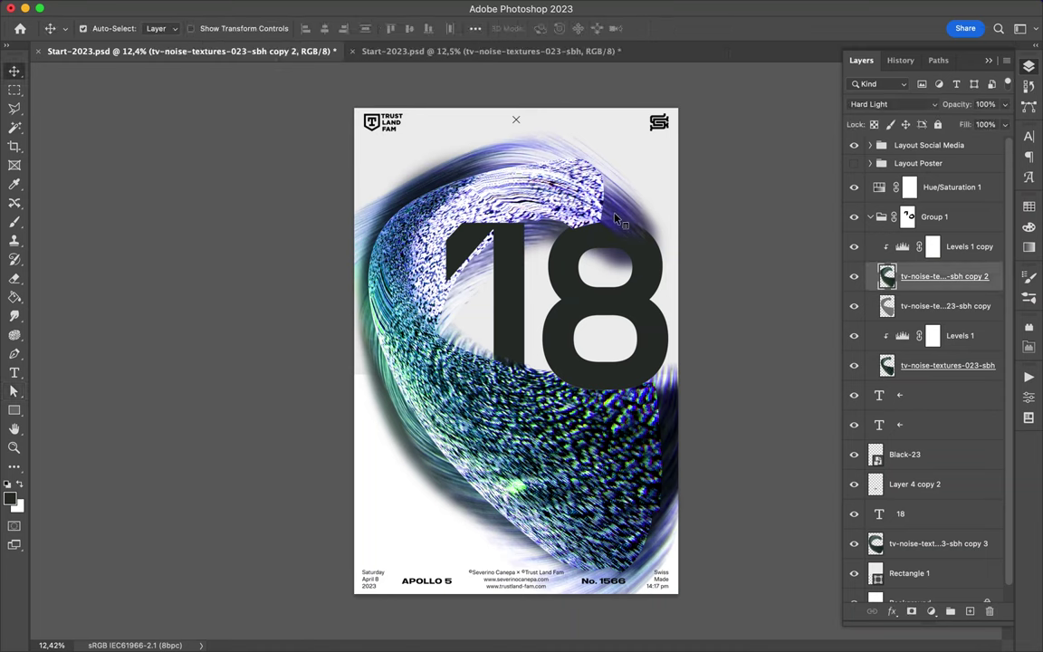
{"action": "key", "text": "ctrl+j"}
{"action": "key", "text": "ctrl+z"}
{"action": "key", "text": "ctrl+j"}
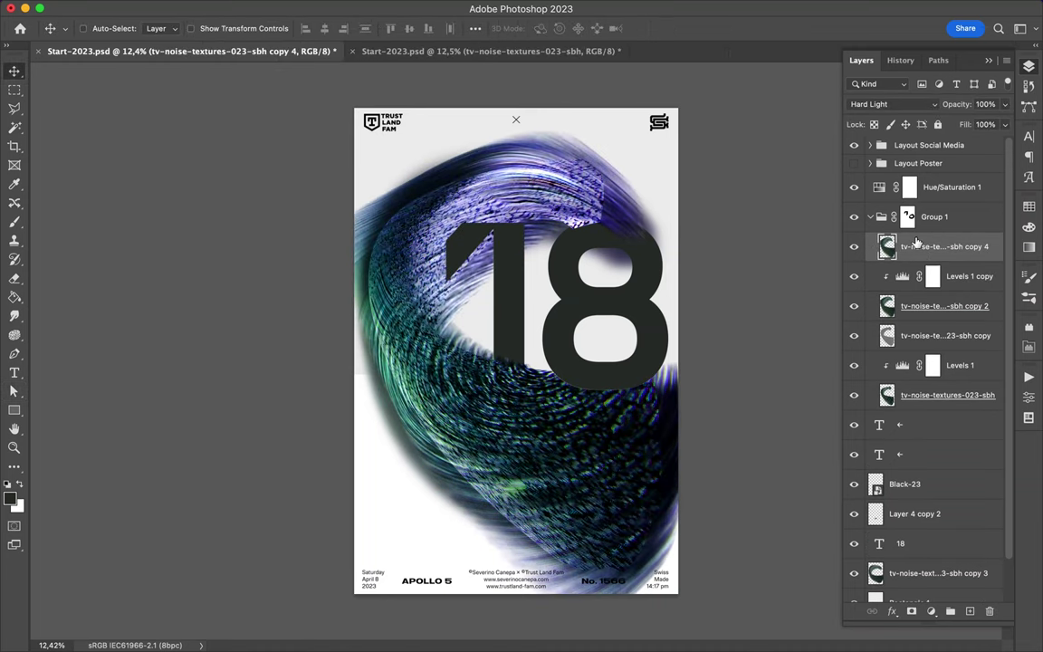
{"action": "left_click", "coordinate": [892, 104]}
{"action": "left_click", "coordinate": [876, 182]}
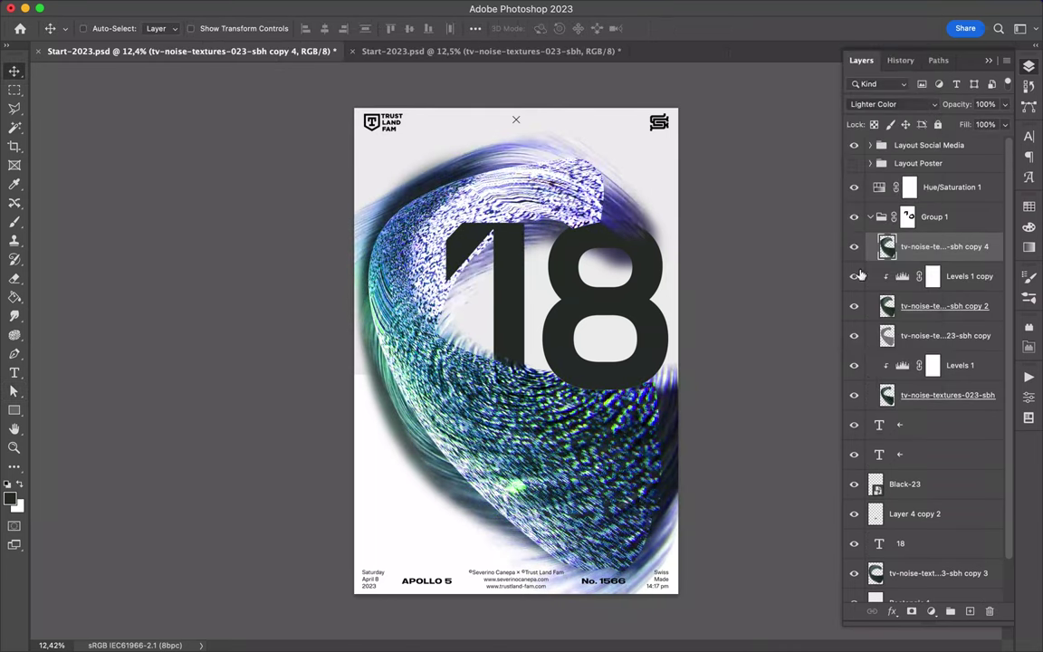
- Recolour the 18 text dark purple (#10061e)
{"action": "scroll", "coordinate": [473, 344], "scroll_direction": "up", "scroll_amount": 3}
{"action": "scroll", "coordinate": [473, 343], "scroll_direction": "down", "scroll_amount": 5}
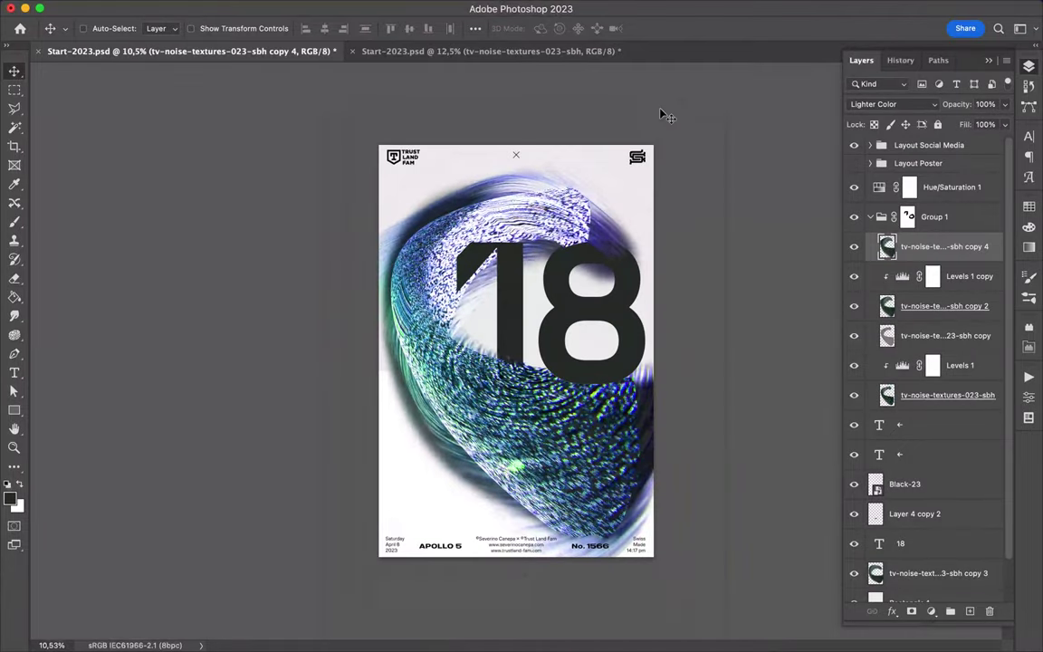
{"action": "left_click", "coordinate": [990, 220]}
{"action": "left_click", "coordinate": [600, 233]}
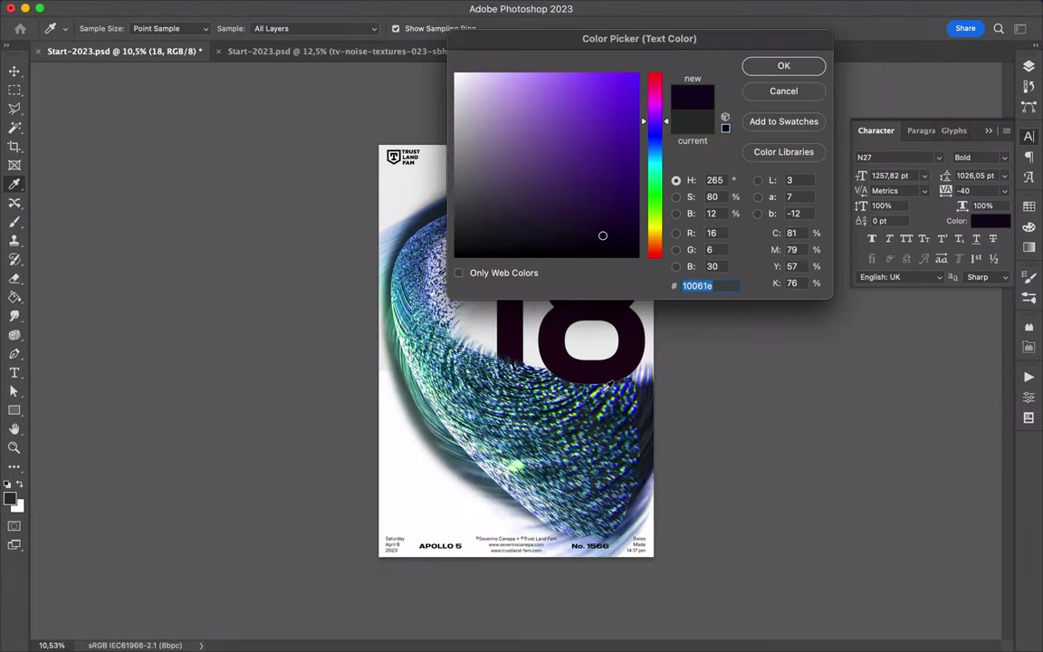
{"action": "left_click", "coordinate": [781, 65]}
- Zoom in and sample colours from the noise swirl with the eyedropper
{"action": "scroll", "coordinate": [532, 302], "scroll_direction": "up", "scroll_amount": 2}
{"action": "key", "text": "i"}
{"action": "left_click_drag", "start_coordinate": [640, 477], "coordinate": [443, 412]}
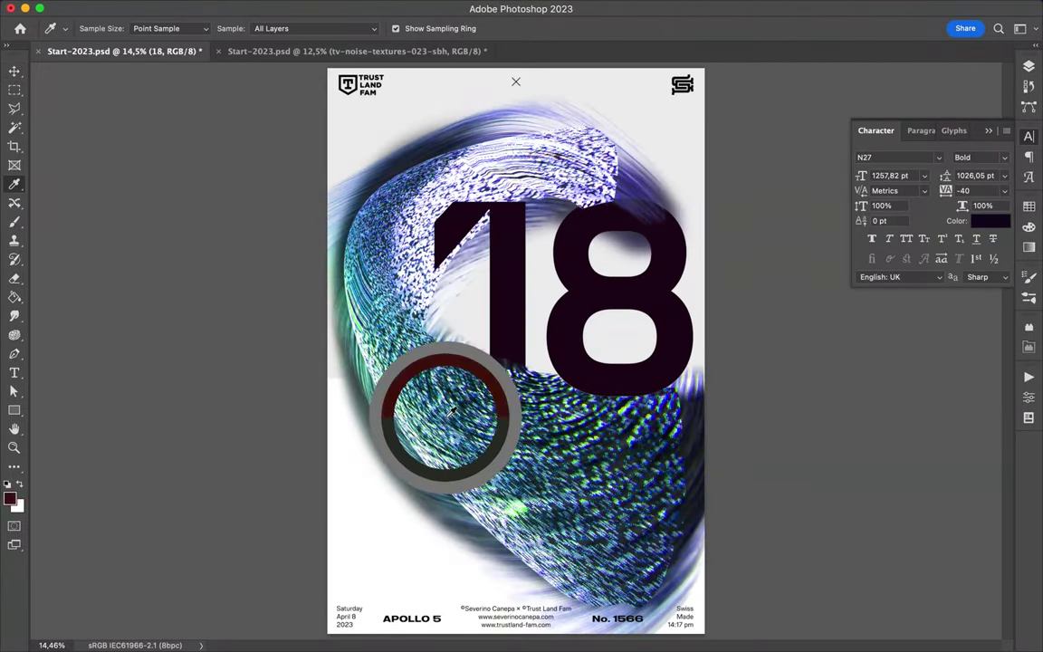
{"action": "mouse_move", "coordinate": [452, 408]}
{"action": "left_mouse_down"}
{"action": "mouse_move", "coordinate": [411, 398]}
{"action": "mouse_move", "coordinate": [431, 378]}
{"action": "left_mouse_up"}
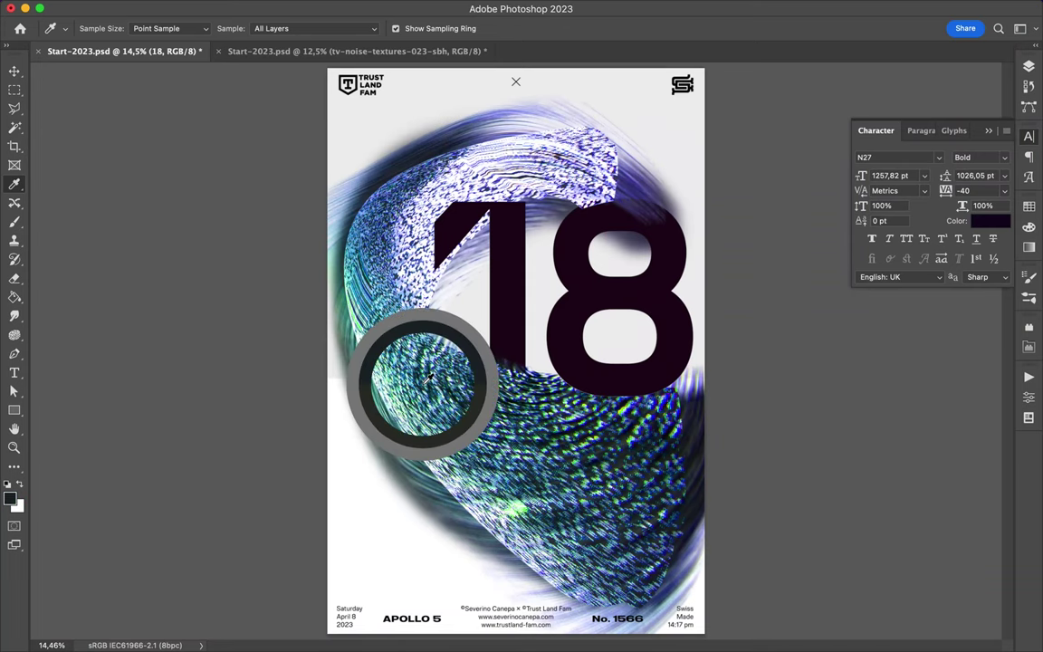
{"action": "key", "text": "v"}
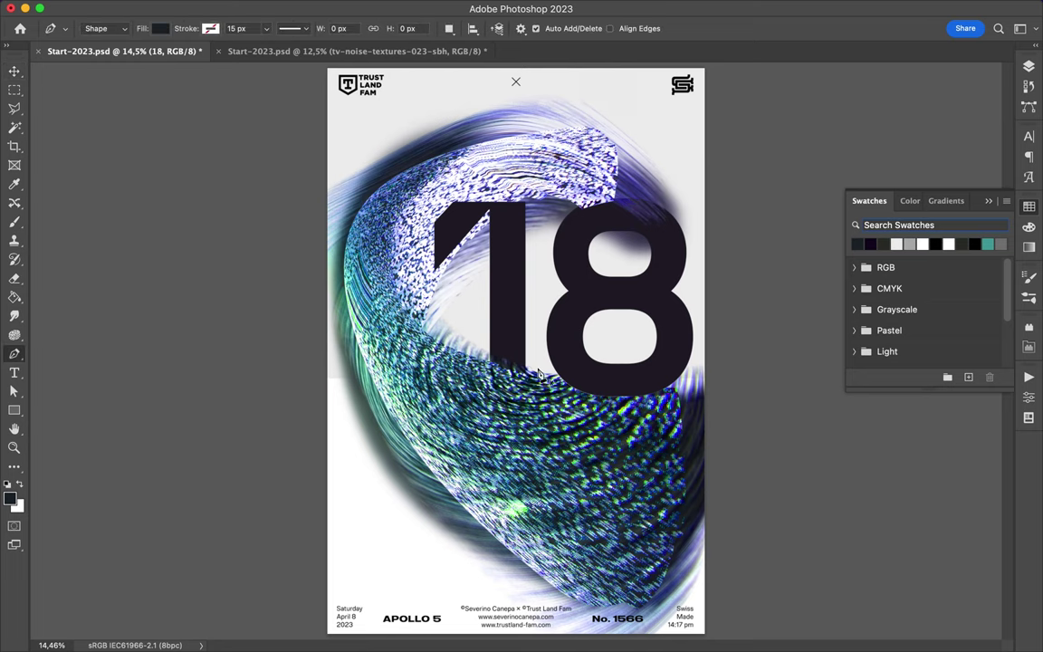
- Draw a diagonal pen band, fill it with cyan sampled from the poster, and move it lower left
{"action": "key", "text": "super+minus"}
{"action": "left_click", "coordinate": [680, 329]}
{"action": "left_click", "coordinate": [471, 119]}
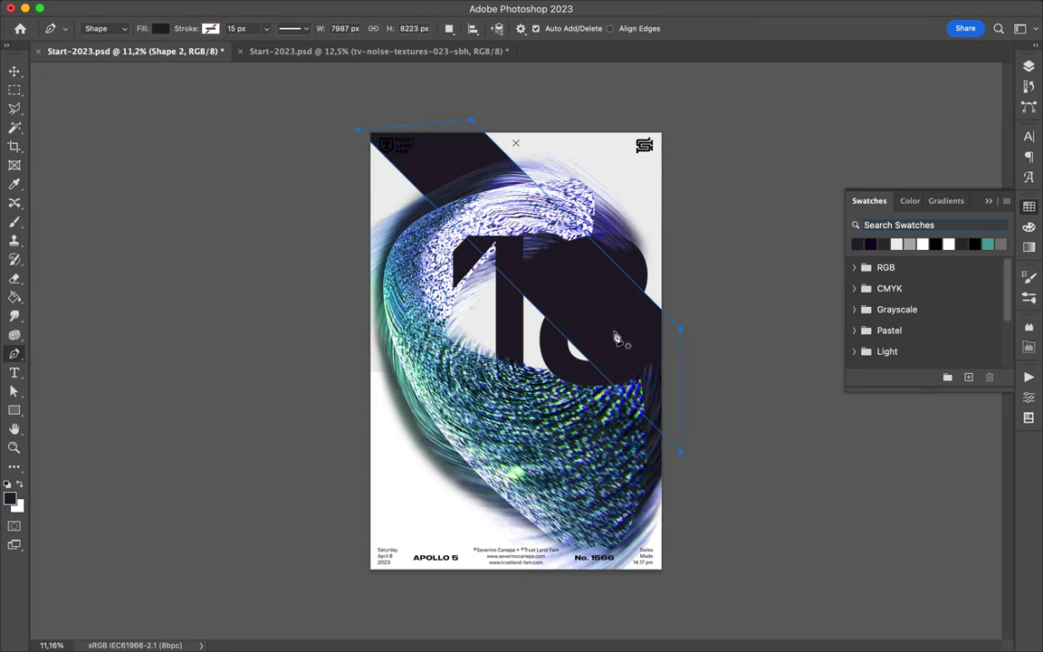
{"action": "key", "text": "i"}
{"action": "left_click", "coordinate": [440, 362]}
{"action": "key", "text": "a"}
{"action": "left_click", "coordinate": [1028, 66]}
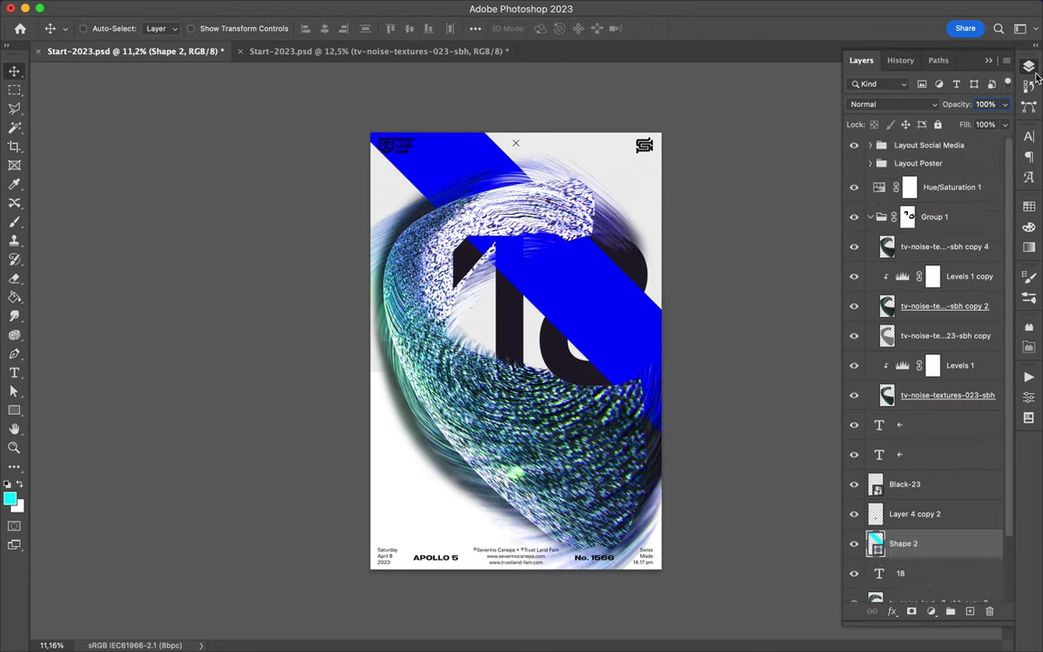
{"action": "scroll", "coordinate": [927, 271], "scroll_direction": "up", "scroll_amount": 5}
{"action": "key", "text": "alt+BackSpace"}
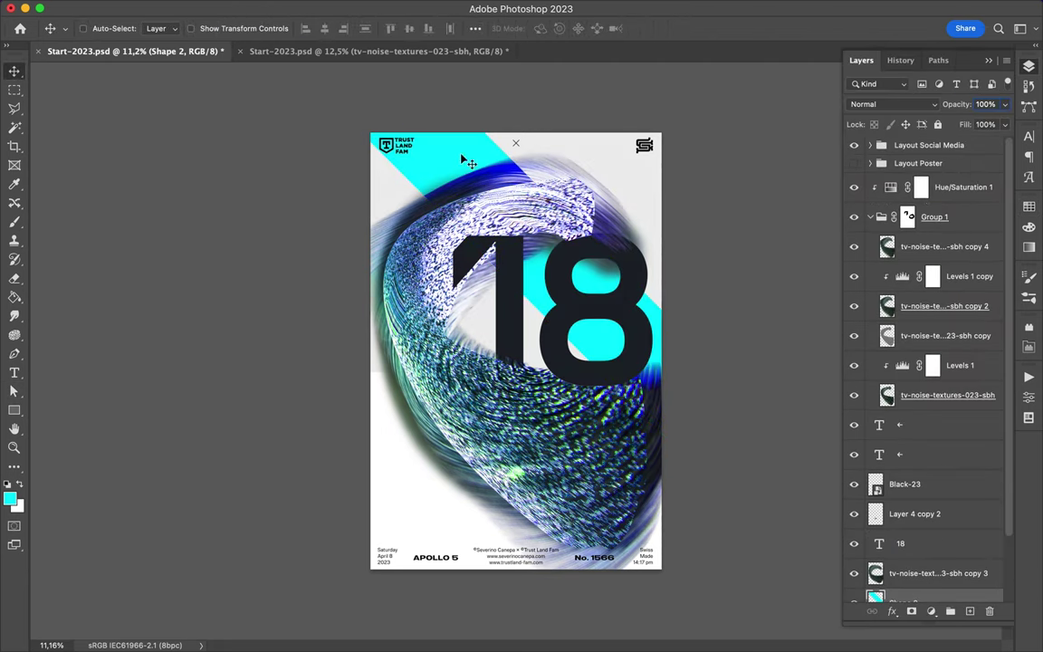
{"action": "left_click_drag", "start_coordinate": [466, 161], "coordinate": [379, 360]}
- Reshape the cyan band into a smaller corner wedge
{"action": "key", "text": "a"}
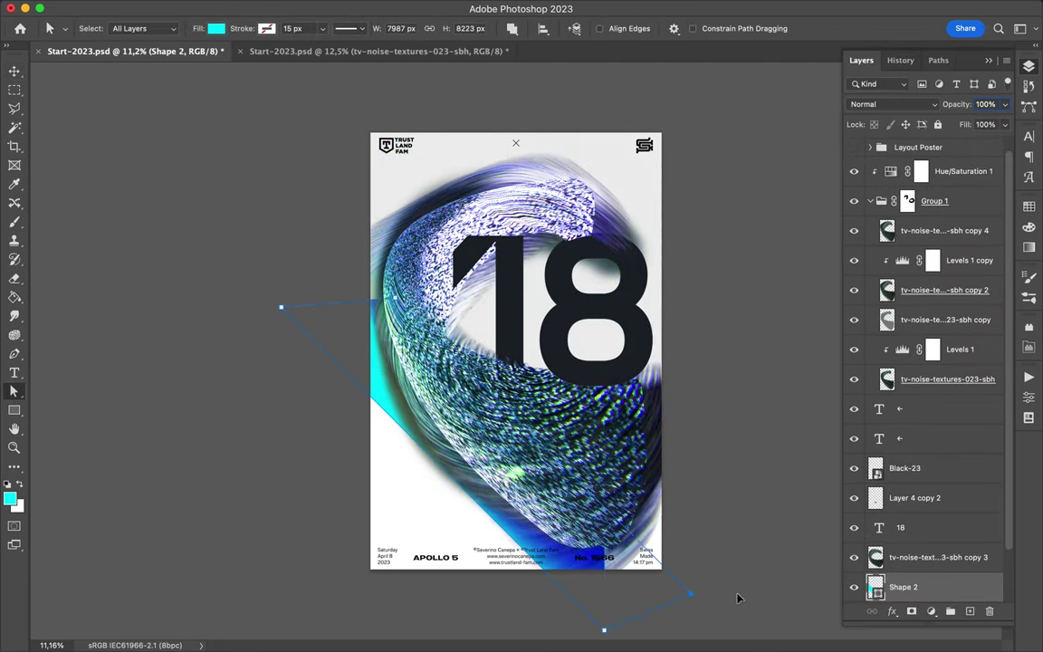
{"action": "key", "text": "v"}
{"action": "left_click", "coordinate": [785, 16]}
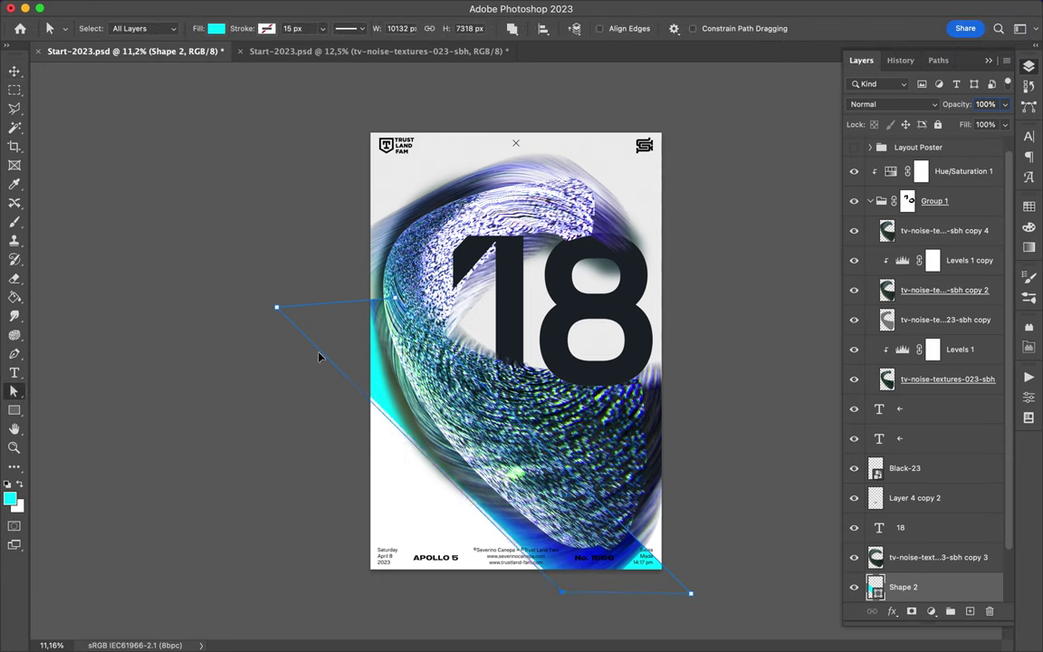
{"action": "key", "text": "v"}
{"action": "key", "text": "a"}
{"action": "left_click_drag", "start_coordinate": [252, 279], "coordinate": [240, 267]}
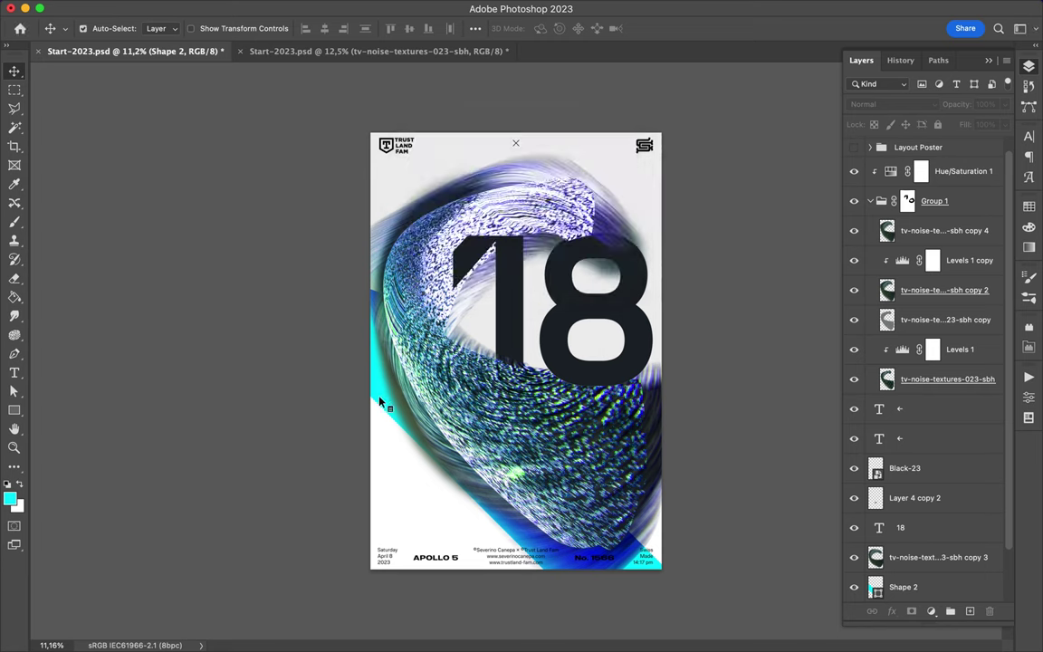
- Duplicate the cyan band and move the copy to the poster's top right
{"action": "key", "text": "ctrl+j"}
{"action": "key", "text": "ctrl+t"}
{"action": "key", "text": "Return"}
{"action": "left_click_drag", "start_coordinate": [396, 97], "coordinate": [742, 147]}
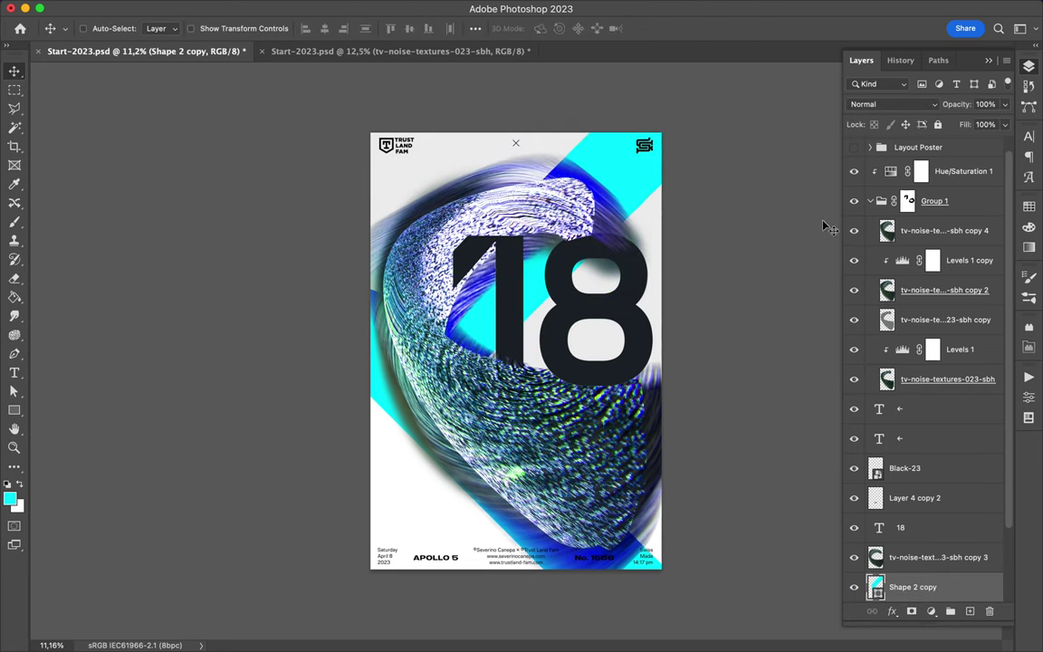
{"action": "key", "text": "ctrl+t"}
{"action": "key", "text": "ctrl+minus"}
{"action": "key", "text": "Return"}
{"action": "key", "text": "a"}
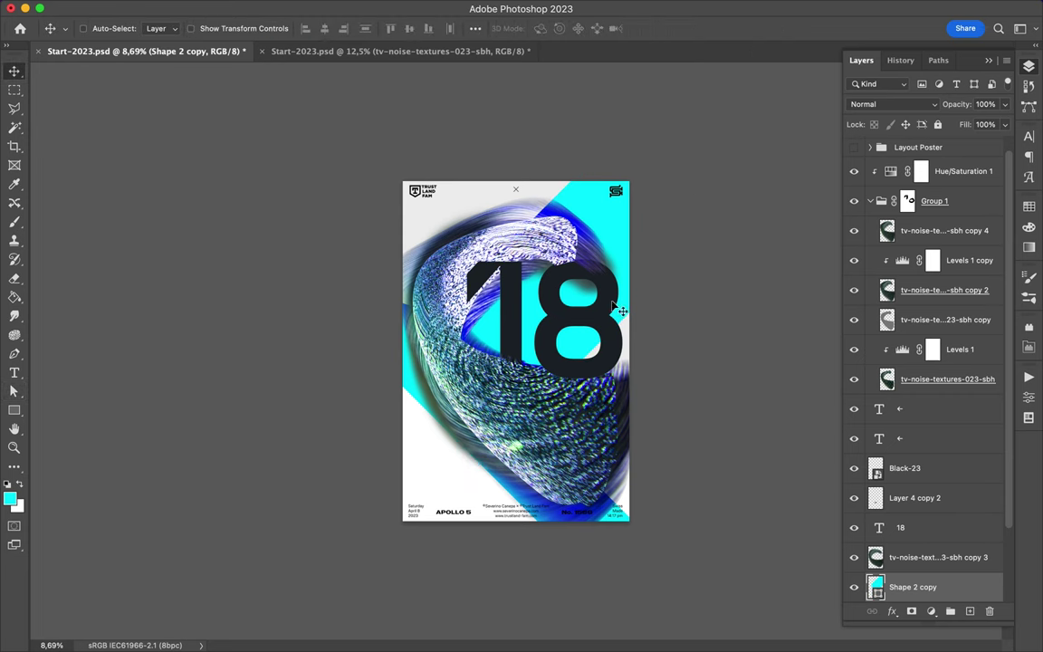
- Fill the copied band with purple sampled from the noise swirl
{"action": "key", "text": "ctrl+0"}
{"action": "key", "text": "i"}
{"action": "left_click", "coordinate": [471, 408]}
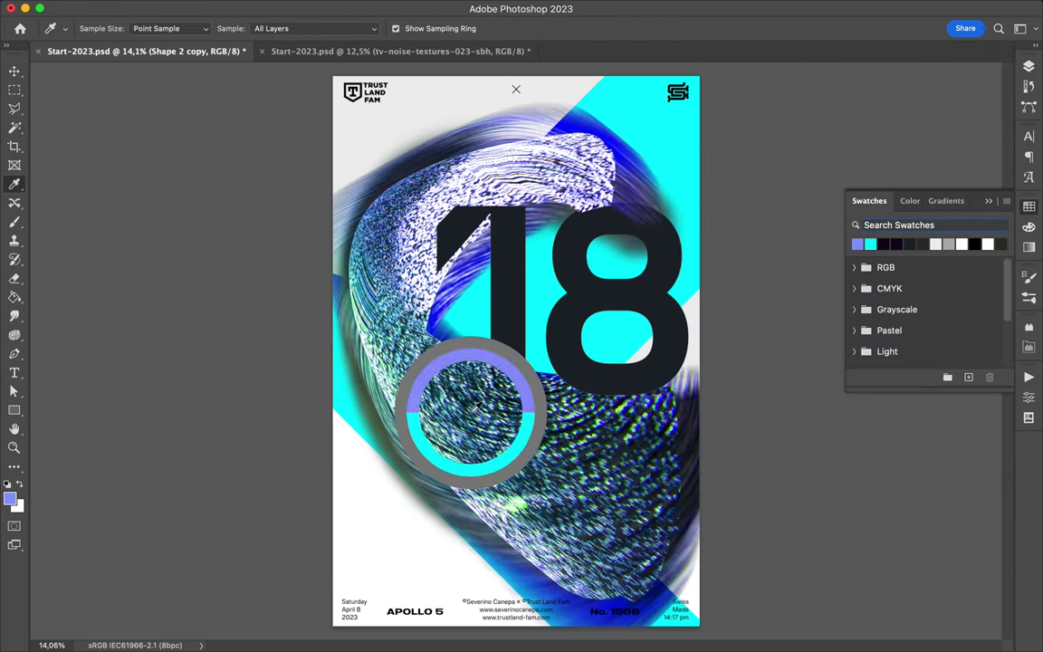
{"action": "left_click_drag", "start_coordinate": [477, 405], "coordinate": [399, 159]}
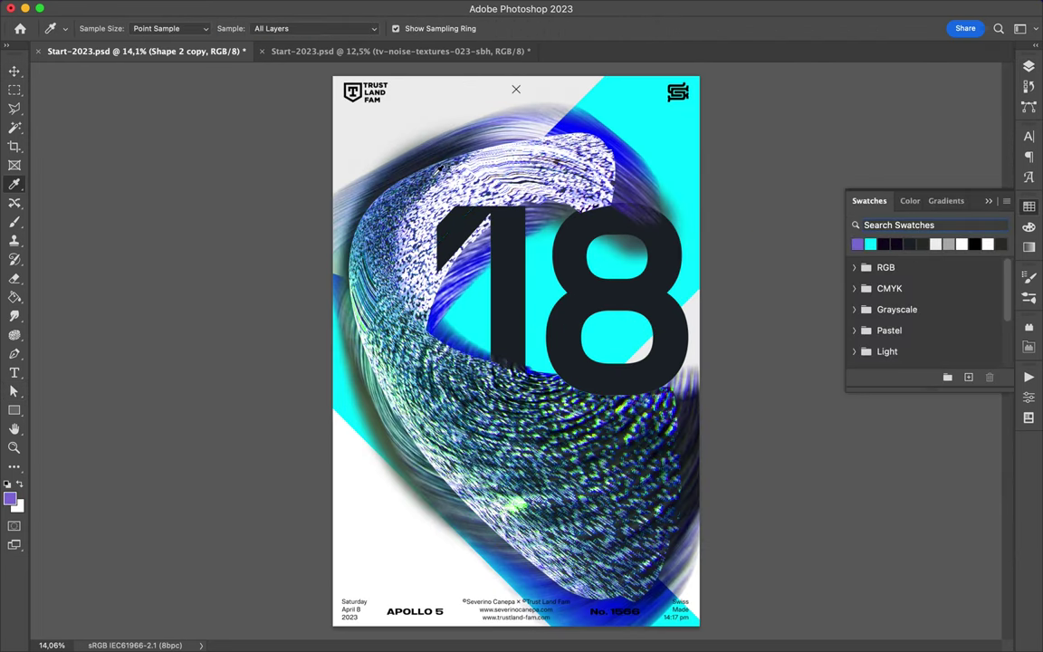
{"action": "key", "text": "v"}
{"action": "key", "text": "alt+BackSpace"}
{"action": "scroll", "coordinate": [738, 353], "scroll_direction": "down", "scroll_amount": 3}
{"action": "scroll", "coordinate": [514, 387], "scroll_direction": "up", "scroll_amount": 2}
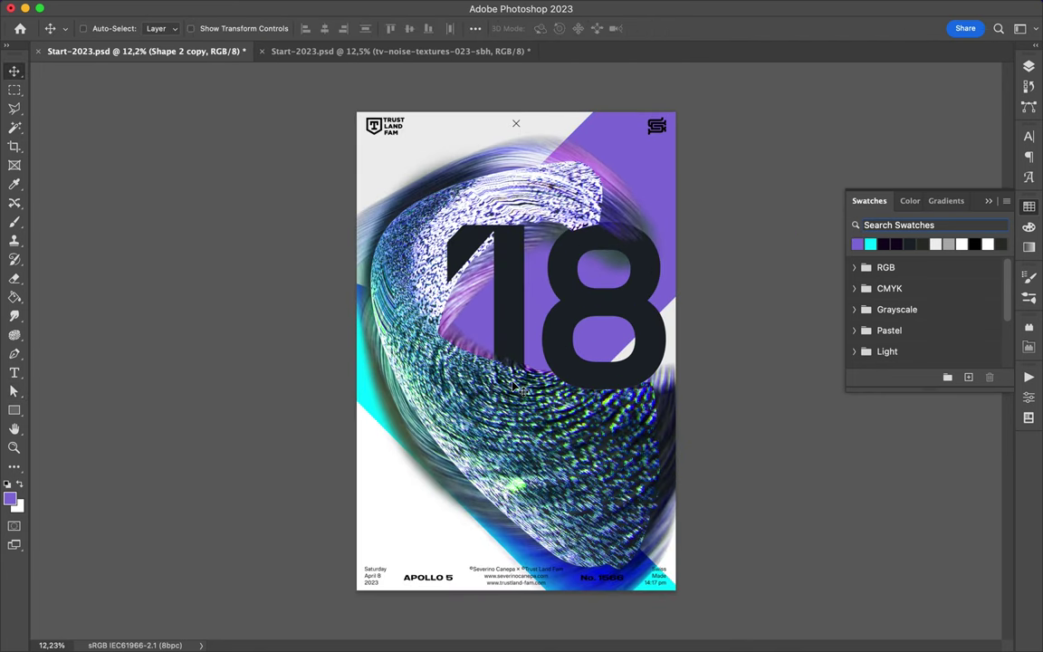
- Add a dark band at the poster's top edge and fill the 18 text white
{"action": "key", "text": "p"}
{"action": "left_click", "coordinate": [571, 106]}
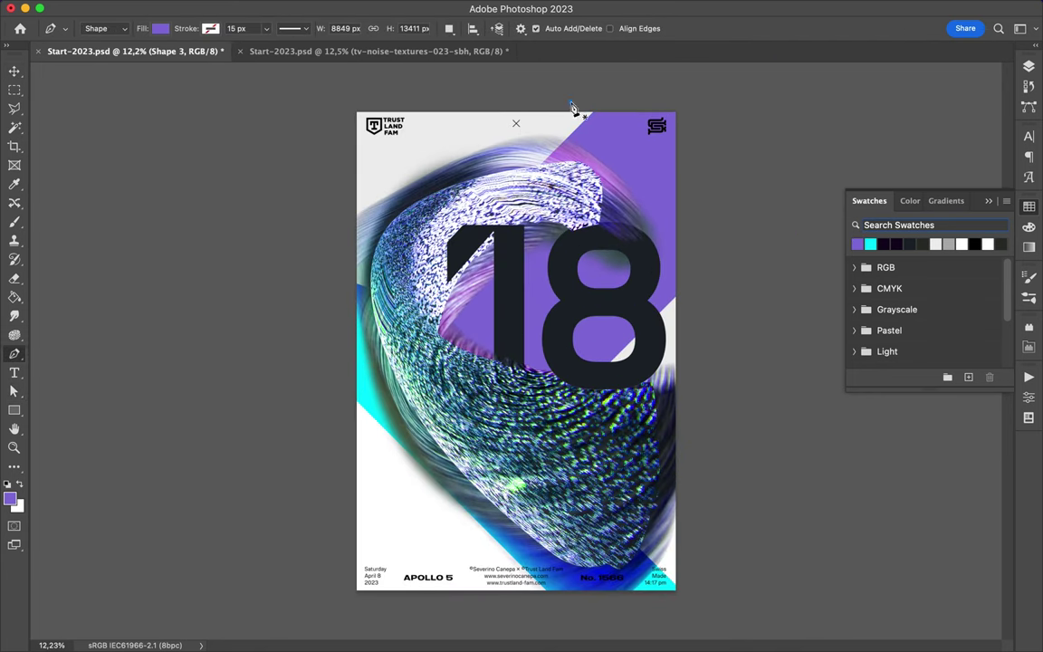
{"action": "key", "text": "v"}
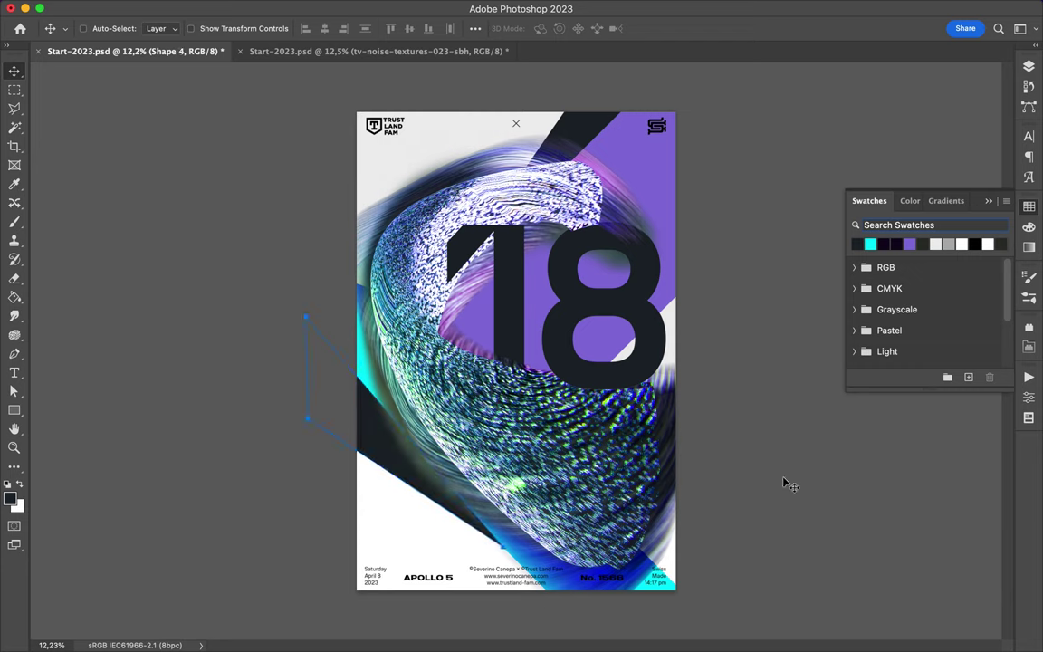
{"action": "key", "text": "x"}
{"action": "key", "text": "alt+BackSpace"}
{"action": "key", "text": "F7"}
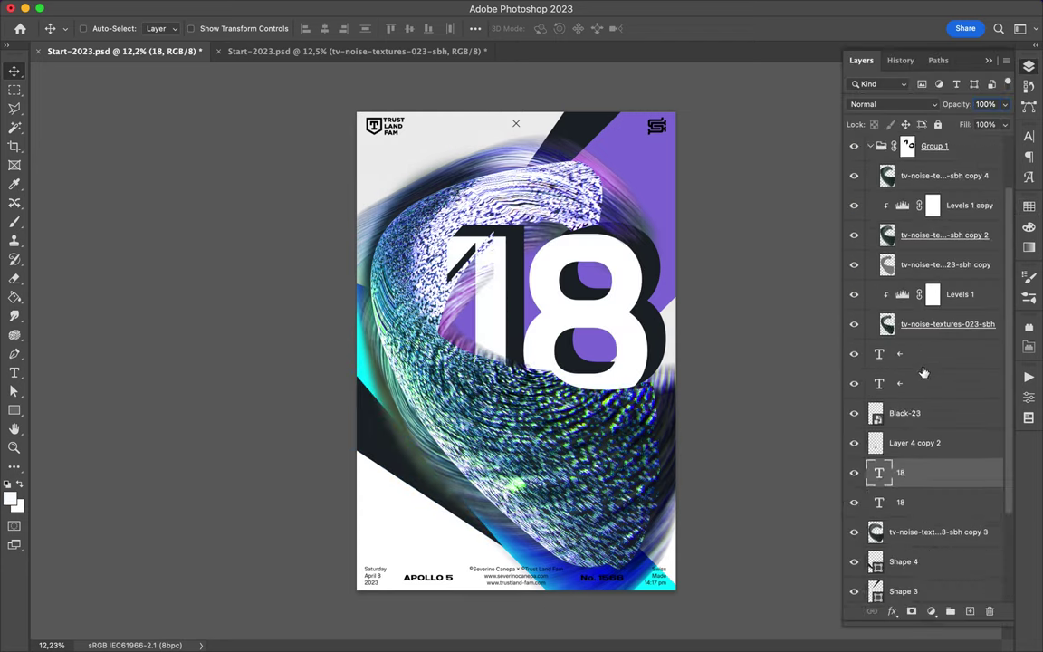
- Place the white 18 copy below the dark 18, offset up and left
{"action": "key", "text": "ctrl+bracketleft"}
{"action": "left_click_drag", "start_coordinate": [594, 347], "coordinate": [563, 328]}
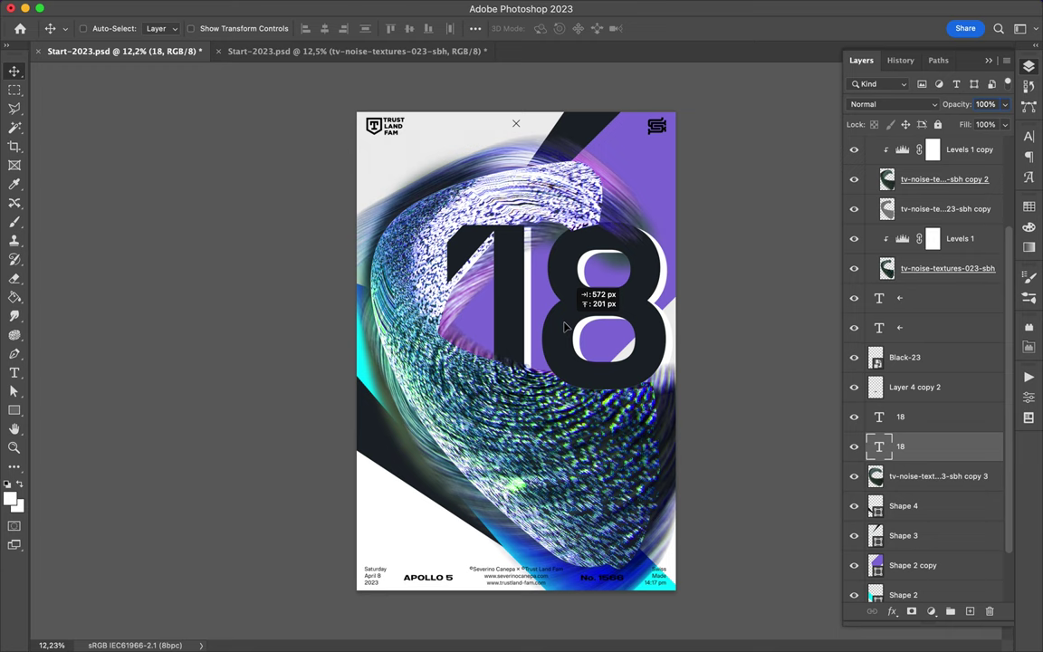
{"action": "left_click", "coordinate": [1027, 217]}
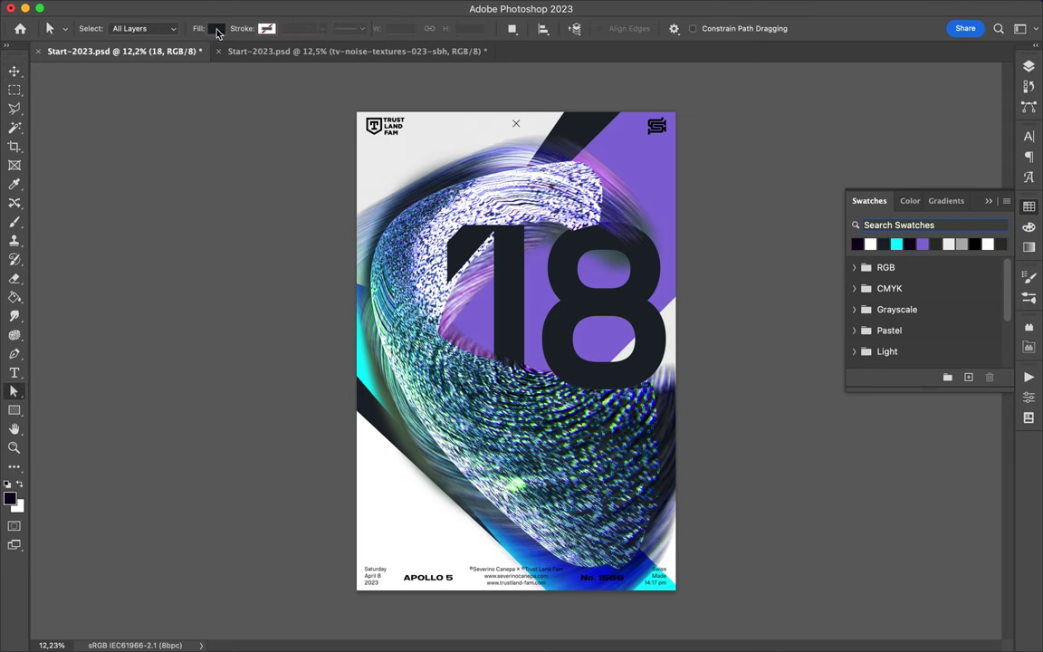
- Add a radial white-to-black Gradient Overlay to the 18
{"action": "key", "text": "v"}
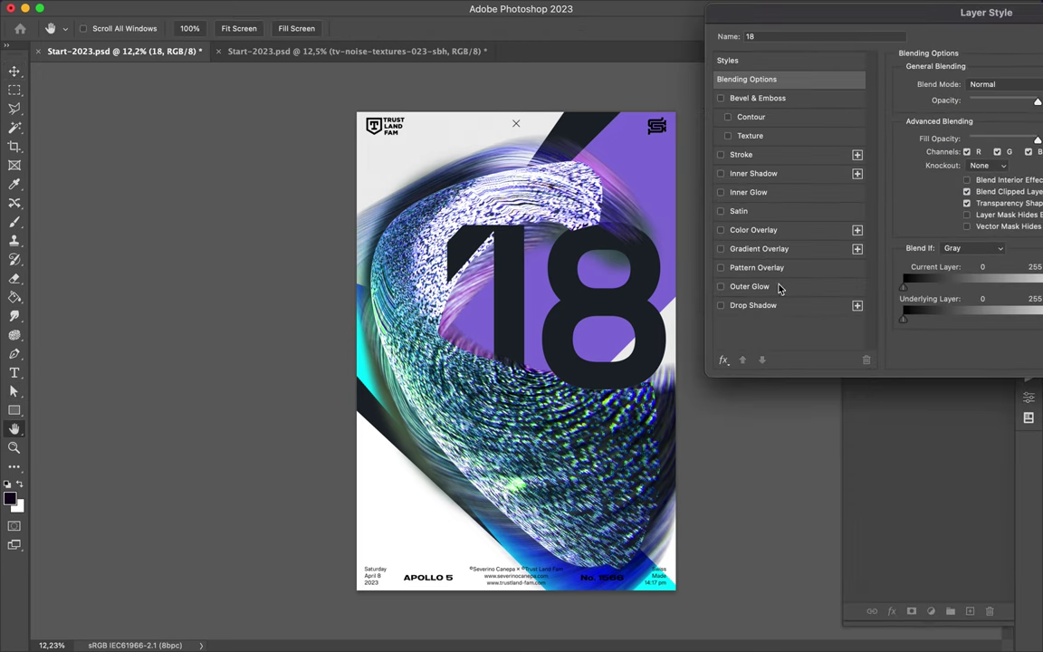
{"action": "left_click", "coordinate": [777, 250]}
{"action": "left_click", "coordinate": [887, 135]}
{"action": "left_click", "coordinate": [869, 154]}
{"action": "left_click", "coordinate": [883, 116]}
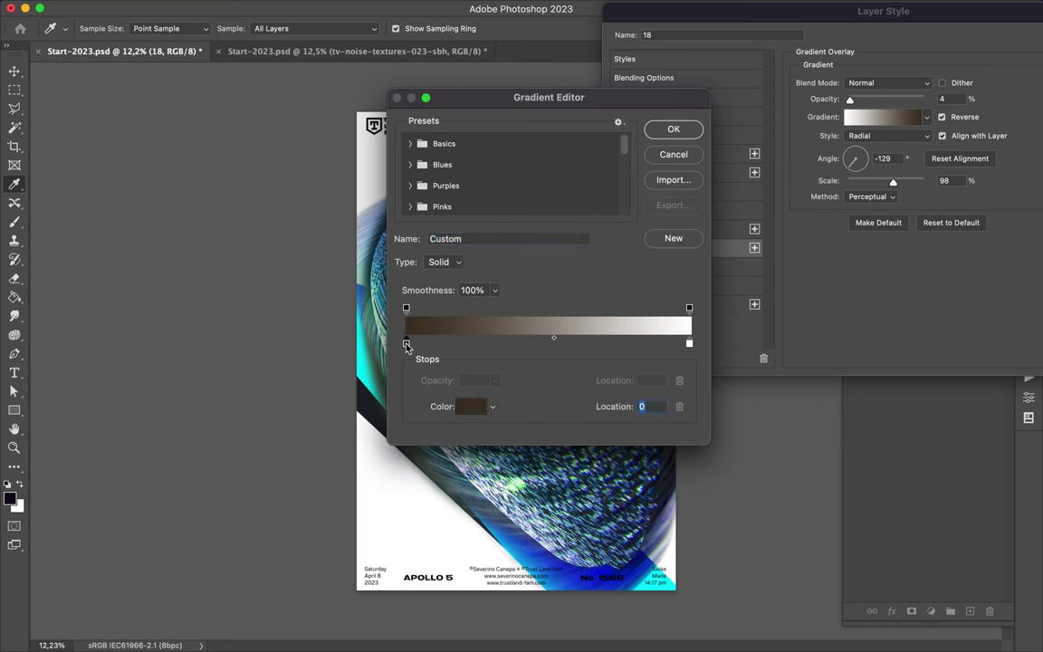
{"action": "double_click", "coordinate": [406, 343]}
{"action": "key", "text": "Return"}
{"action": "key", "text": "Return"}
- Set the gradient overlay to 132% scale and 83% opacity, not reversed
{"action": "left_click_drag", "start_coordinate": [849, 98], "coordinate": [897, 98]}
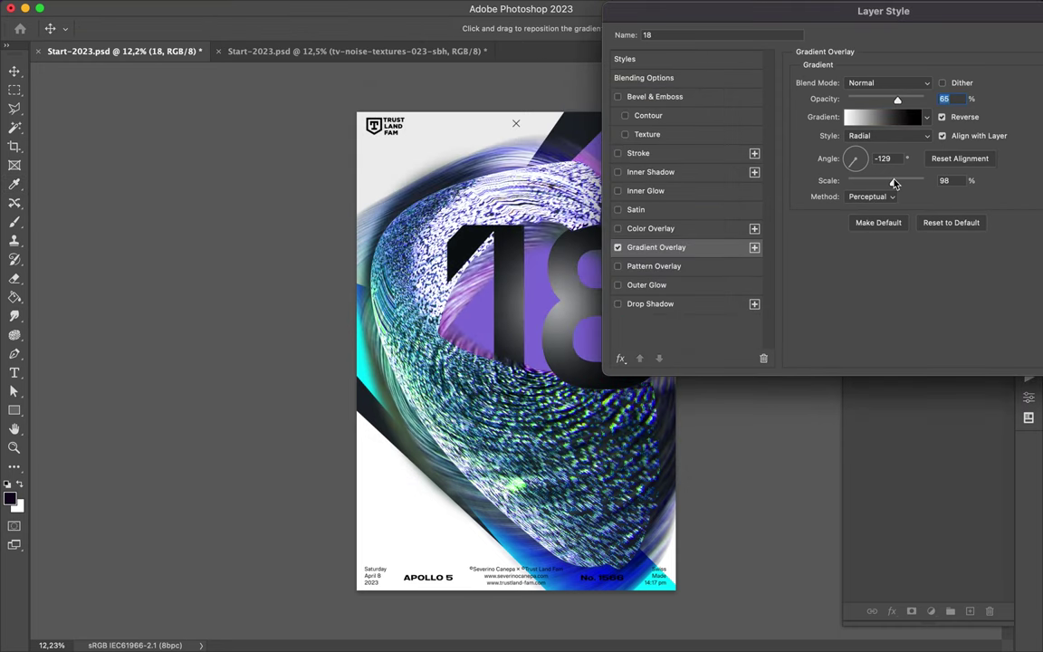
{"action": "left_click_drag", "start_coordinate": [894, 182], "coordinate": [914, 183]}
{"action": "left_click", "coordinate": [941, 117]}
{"action": "left_click_drag", "start_coordinate": [897, 99], "coordinate": [907, 99]}
- Set the gradient overlay's blend mode to Color Burn and apply the layer style
{"action": "left_click", "coordinate": [887, 82]}
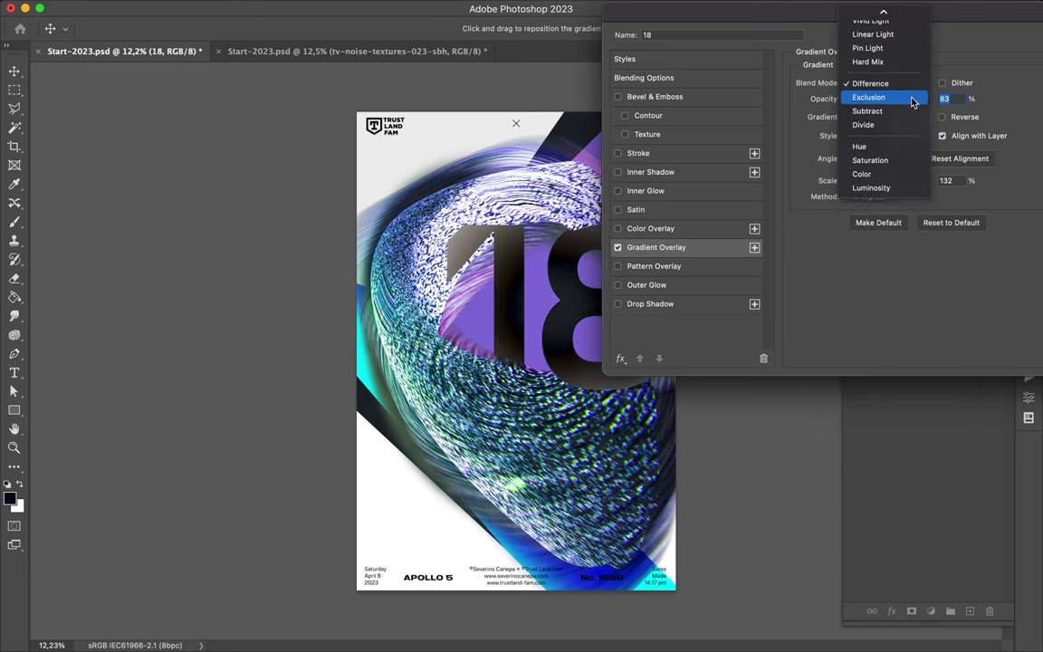
{"action": "scroll", "coordinate": [887, 95], "scroll_direction": "up", "scroll_amount": 3}
{"action": "left_click", "coordinate": [873, 91]}
{"action": "left_click", "coordinate": [882, 116]}
{"action": "left_click", "coordinate": [673, 129]}
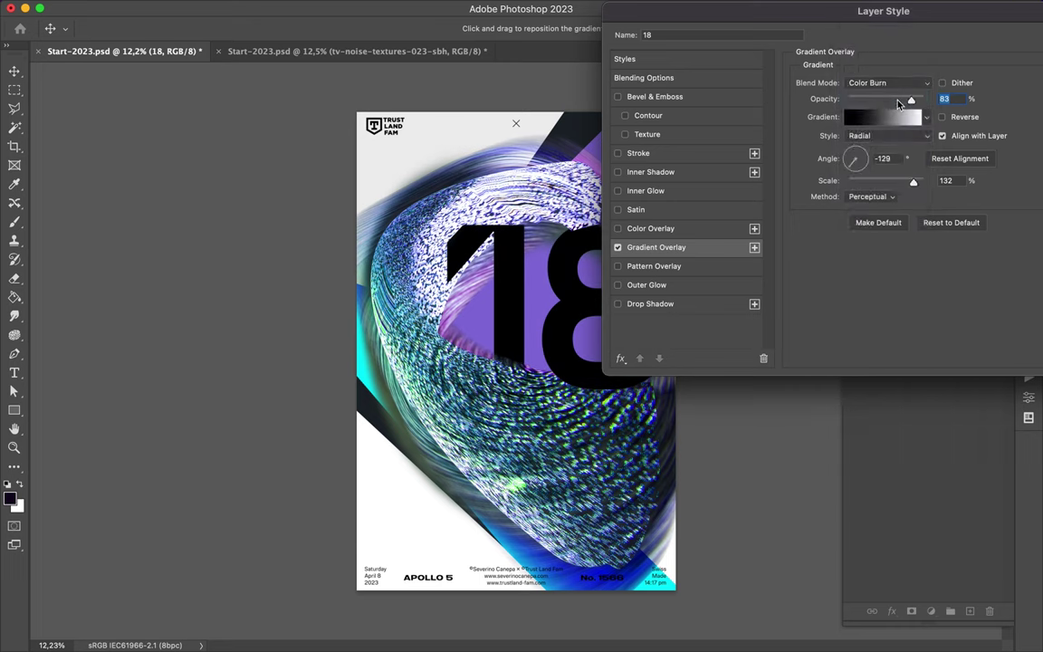
{"action": "left_click", "coordinate": [887, 82]}
{"action": "left_click", "coordinate": [877, 93]}
{"action": "left_click_drag", "start_coordinate": [902, 20], "coordinate": [872, 20]}
{"action": "key", "text": "Return"}
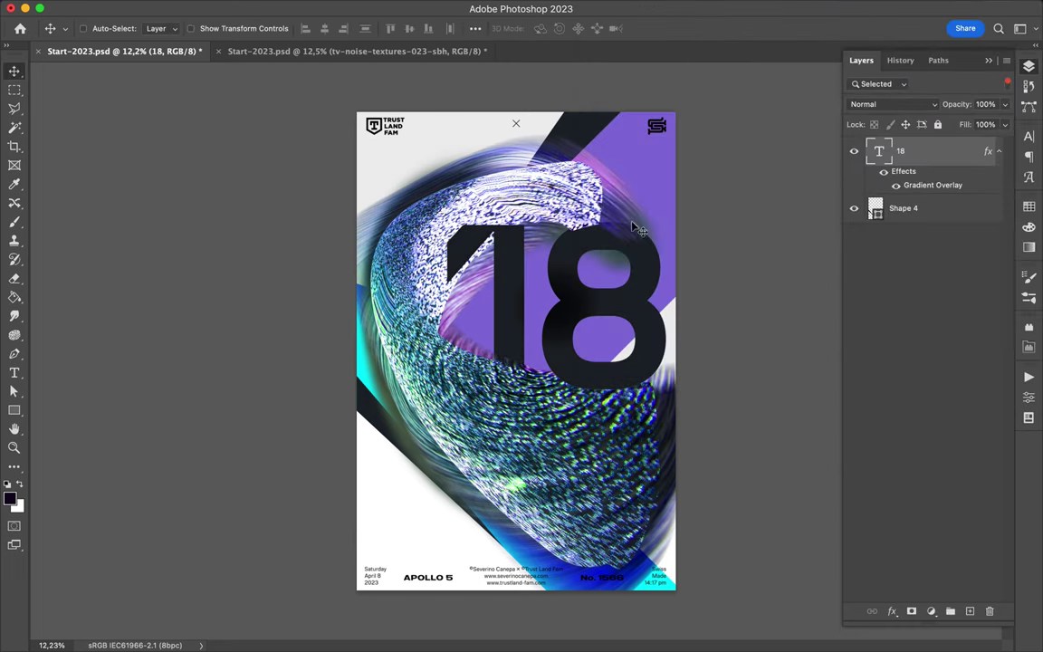
- Delete the old 18 text layer and move the arrow and Black-23 layers above Group 1
{"action": "left_click", "coordinate": [1007, 85]}
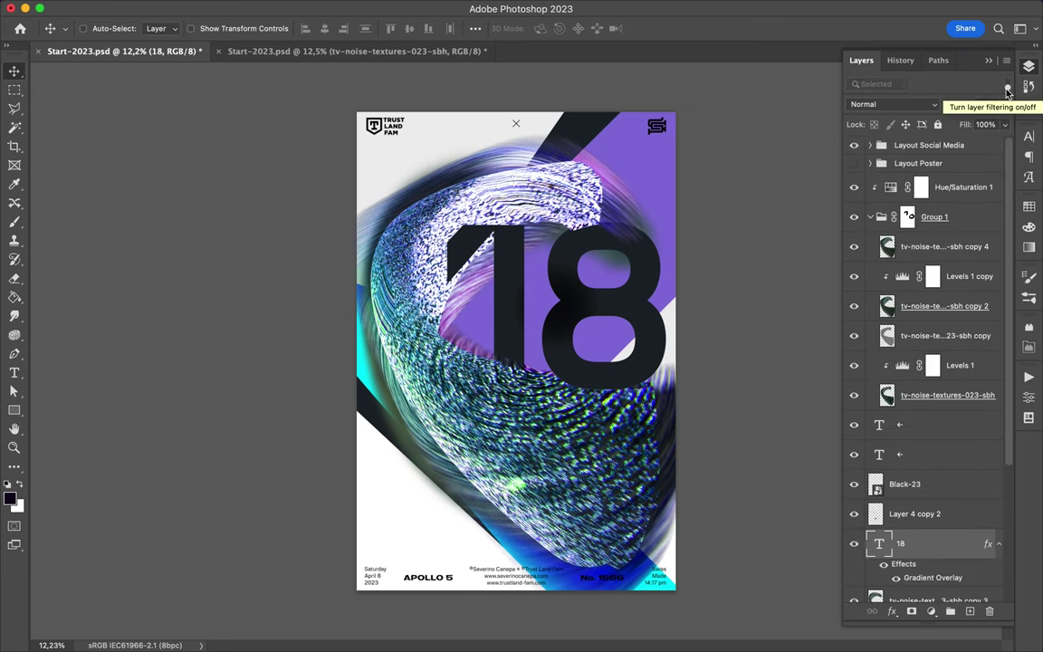
{"action": "key", "text": "Delete"}
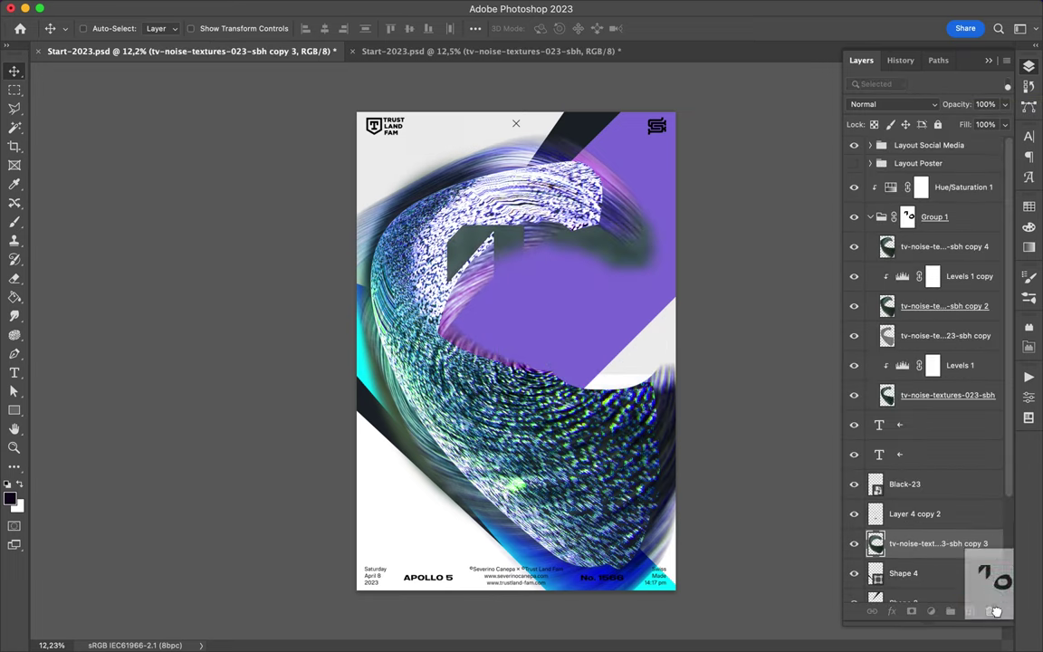
{"action": "left_click", "coordinate": [933, 210]}
{"action": "key", "text": "ctrl+t"}
{"action": "left_click_drag", "start_coordinate": [675, 353], "coordinate": [456, 326]}
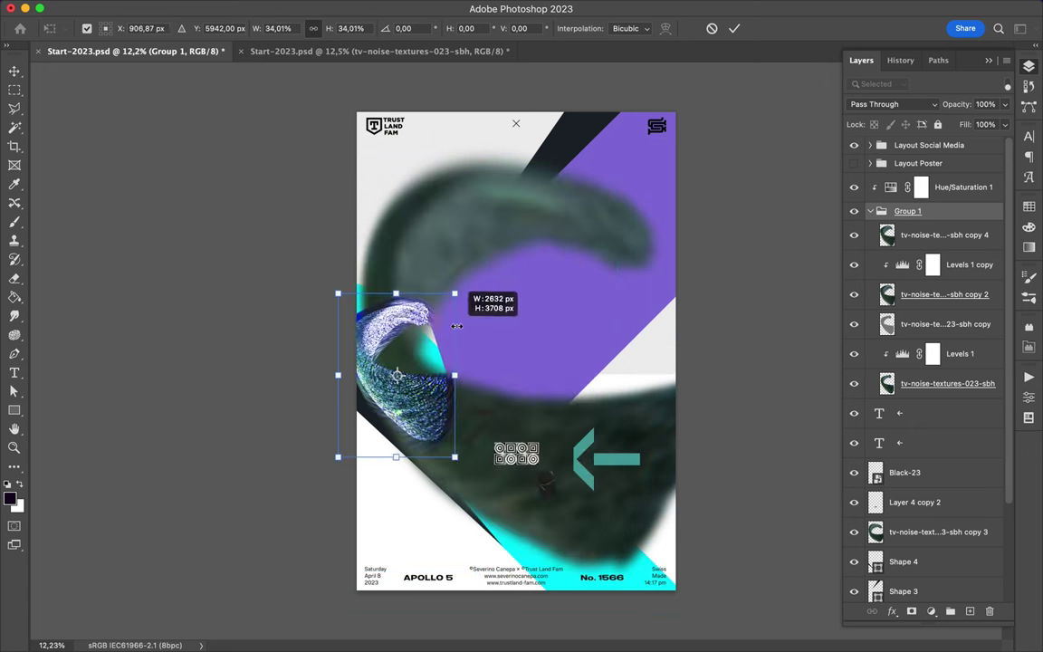
{"action": "key", "text": "Escape"}
{"action": "scroll", "coordinate": [915, 407], "scroll_direction": "down", "scroll_amount": 3}
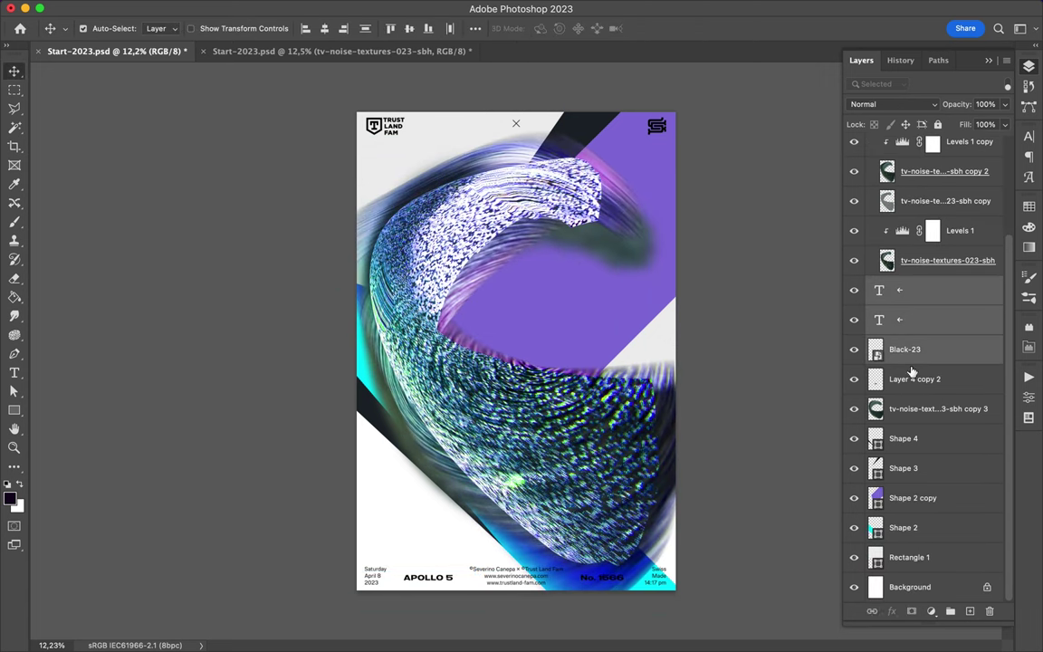
{"action": "left_click_drag", "start_coordinate": [912, 371], "coordinate": [910, 176]}
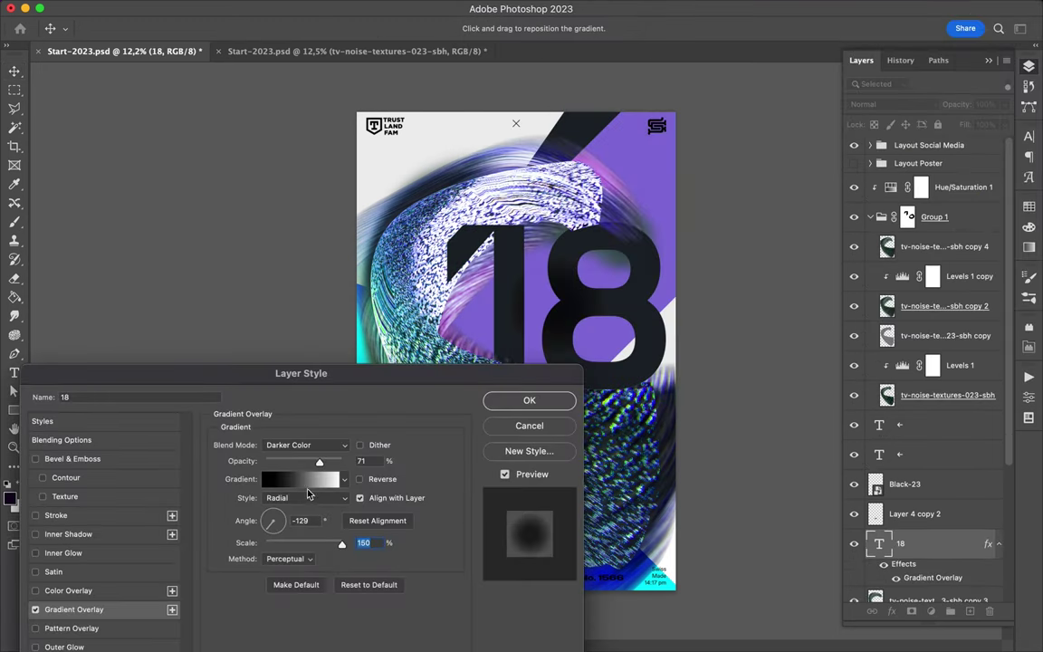
- Add a light lavender Satin effect in Overlay blend mode to the 18
{"action": "left_click", "coordinate": [54, 572]}
{"action": "left_click", "coordinate": [347, 447]}
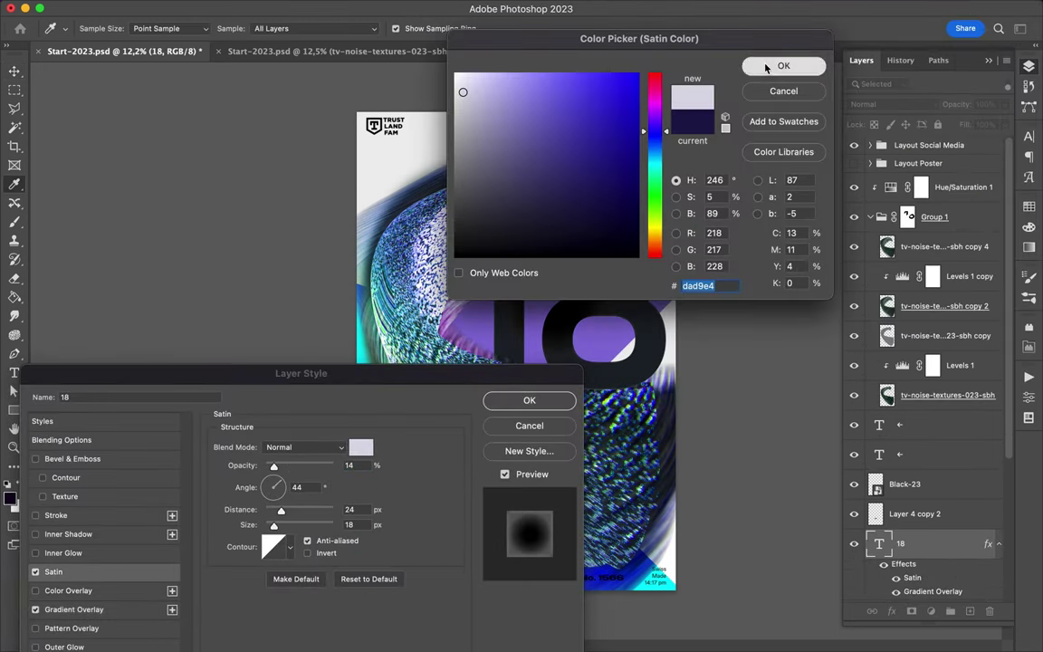
{"action": "left_click_drag", "start_coordinate": [233, 270], "coordinate": [242, 270]}
{"action": "left_click", "coordinate": [208, 213]}
{"action": "left_click", "coordinate": [203, 263]}
{"action": "left_click", "coordinate": [208, 212]}
{"action": "left_click", "coordinate": [222, 290]}
{"action": "left_click", "coordinate": [209, 212]}
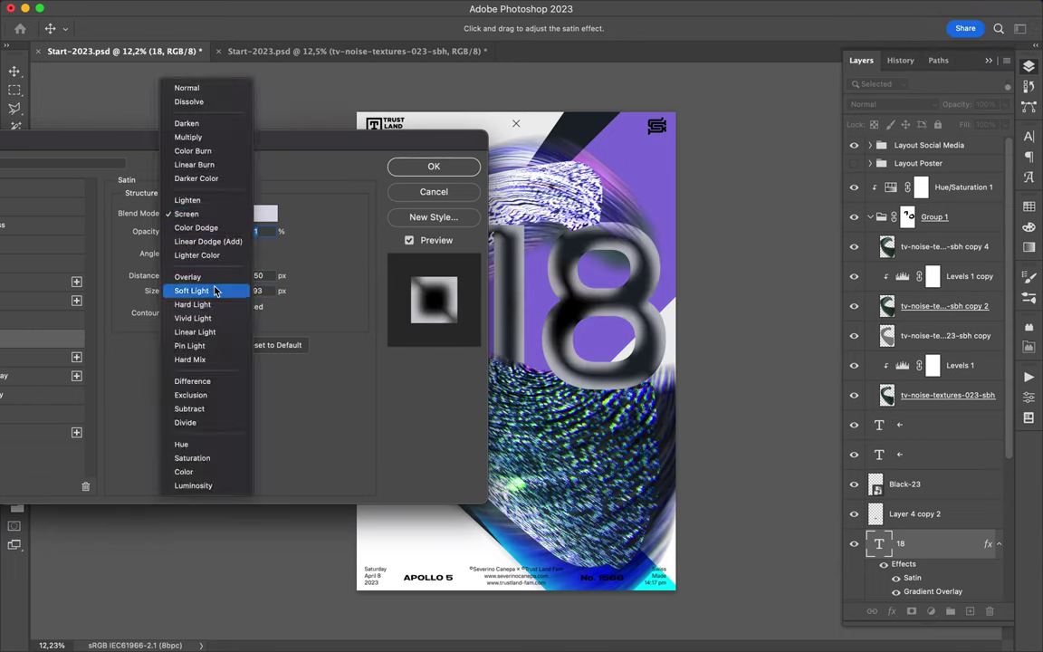
{"action": "left_click", "coordinate": [190, 275]}
{"action": "left_click", "coordinate": [433, 166]}
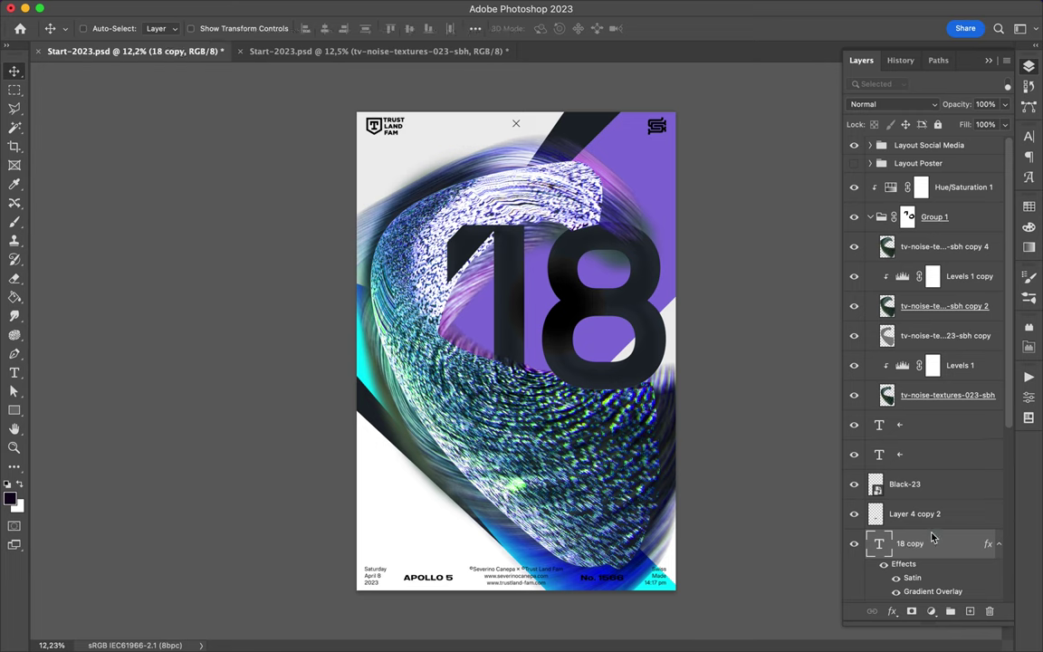
- Set 18 copy to Pin Light blending and lower its fill
{"action": "right_click", "coordinate": [933, 540]}
{"action": "key", "text": "Escape"}
{"action": "left_click", "coordinate": [894, 104]}
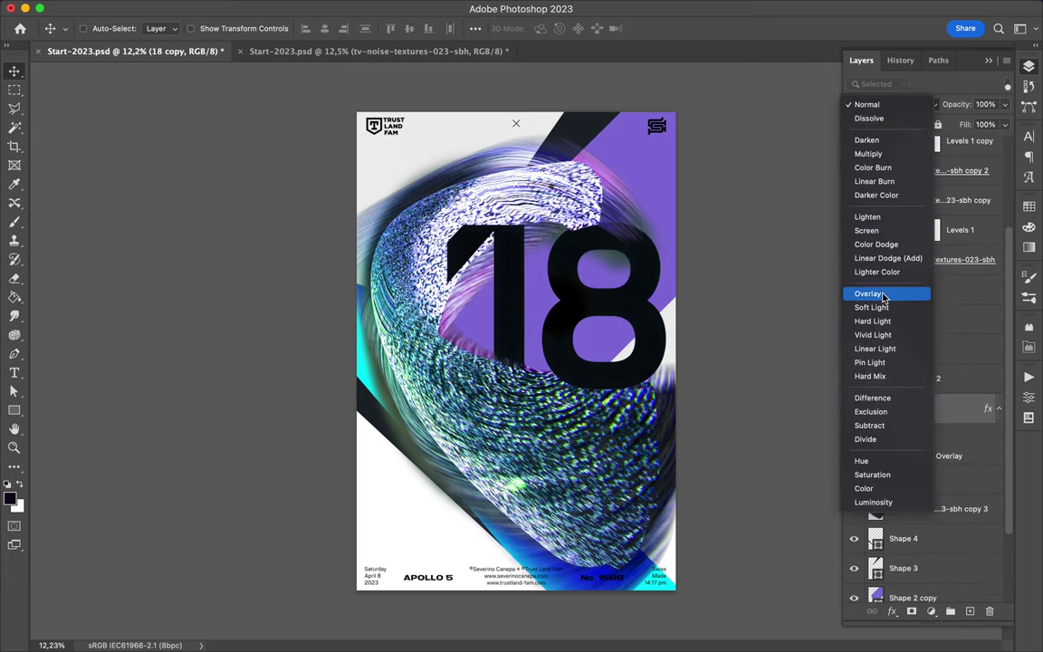
{"action": "left_click", "coordinate": [869, 362]}
{"action": "left_click", "coordinate": [1004, 124]}
{"action": "left_click_drag", "start_coordinate": [1007, 142], "coordinate": [969, 145]}
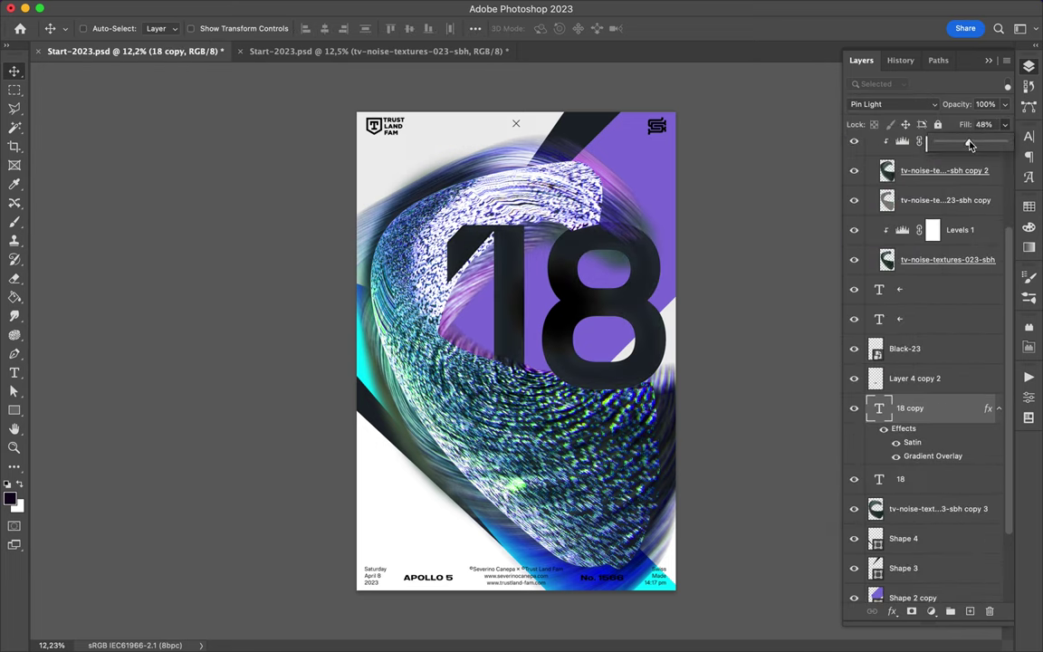
- Rasterize 18 copy and its layer style, then set it to Overlay blending
{"action": "right_click", "coordinate": [971, 409]}
{"action": "left_click", "coordinate": [843, 144]}
{"action": "right_click", "coordinate": [878, 408]}
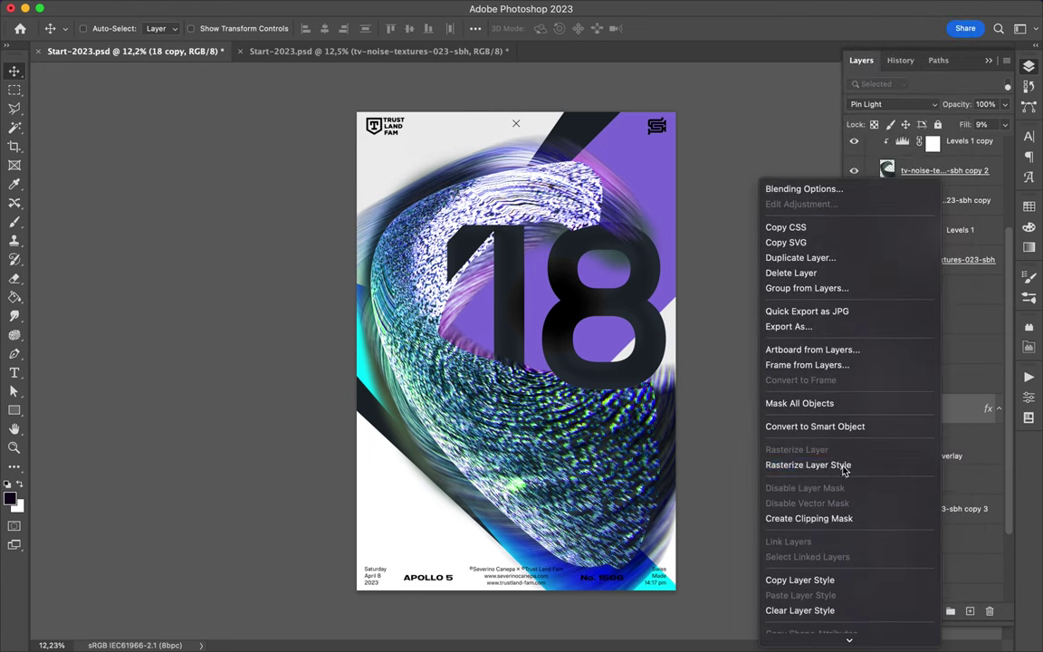
{"action": "left_click", "coordinate": [827, 463]}
{"action": "left_click", "coordinate": [916, 108]}
{"action": "left_click", "coordinate": [787, 297]}
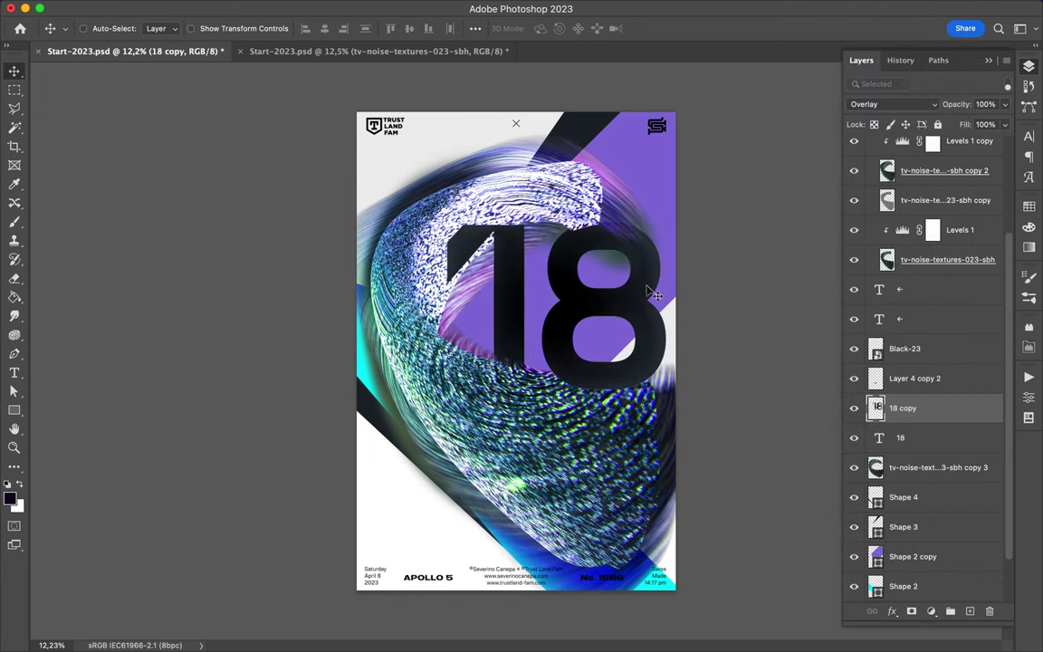
- Try a Hue/Saturation adjustment with hue +21 on the 18, then remove it
{"action": "left_click", "coordinate": [930, 610]}
{"action": "left_click", "coordinate": [941, 451]}
{"action": "mouse_move", "coordinate": [896, 459]}
{"action": "left_mouse_down"}
{"action": "mouse_move", "coordinate": [917, 455]}
{"action": "mouse_move", "coordinate": [803, 488]}
{"action": "left_mouse_up"}
{"action": "left_click_drag", "start_coordinate": [896, 515], "coordinate": [943, 515]}
{"action": "key", "text": "F7"}
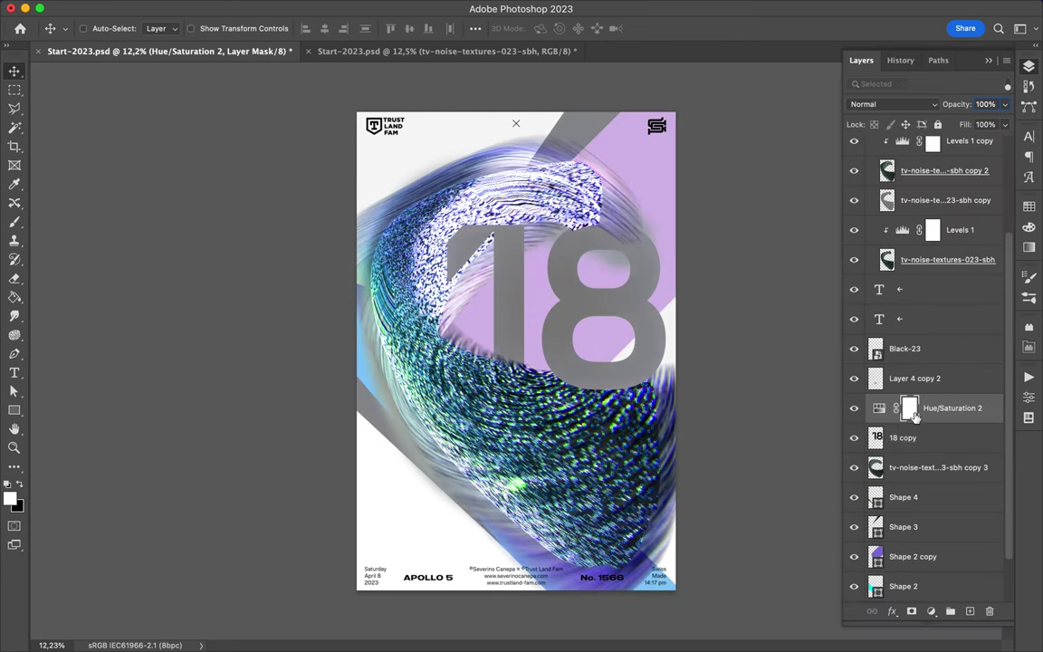
{"action": "key", "text": "BackSpace"}
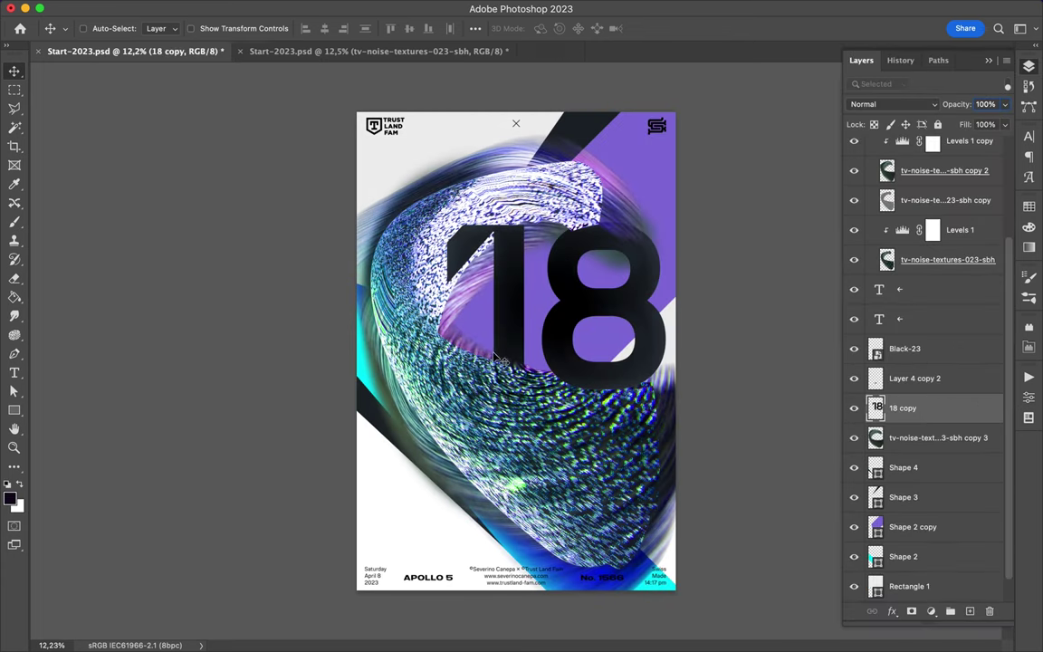
- Draw a light-grey rectangle over the poster's centre
{"action": "left_click", "coordinate": [622, 286], "text": "ctrl"}
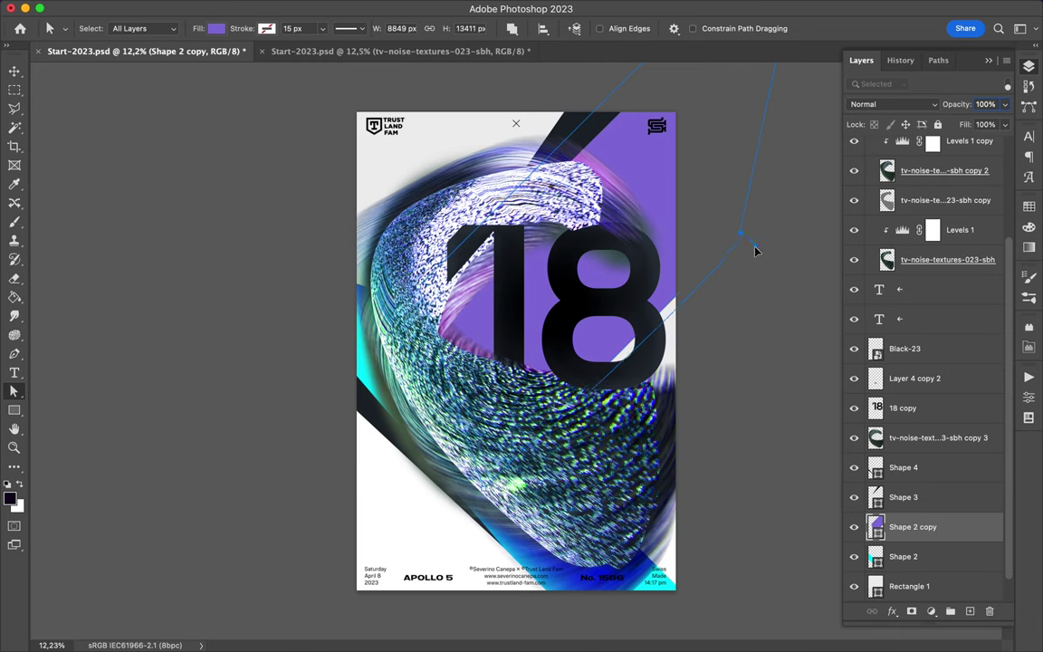
{"action": "left_click", "coordinate": [767, 389], "text": "ctrl"}
{"action": "key", "text": "u"}
{"action": "left_click_drag", "start_coordinate": [385, 191], "coordinate": [509, 377]}
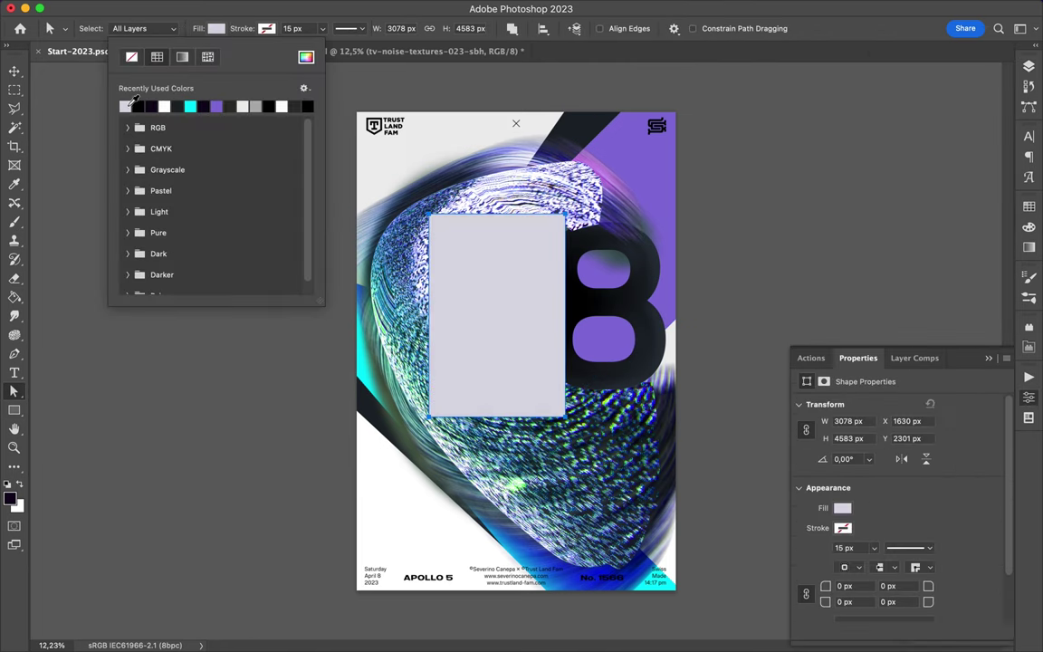
- Move Rectangle 2 below 18 copy and draw a light-grey rectangle in the 8's upper hole
{"action": "left_click_drag", "start_coordinate": [914, 145], "coordinate": [915, 558]}
{"action": "key", "text": "a"}
{"action": "left_click", "coordinate": [568, 221]}
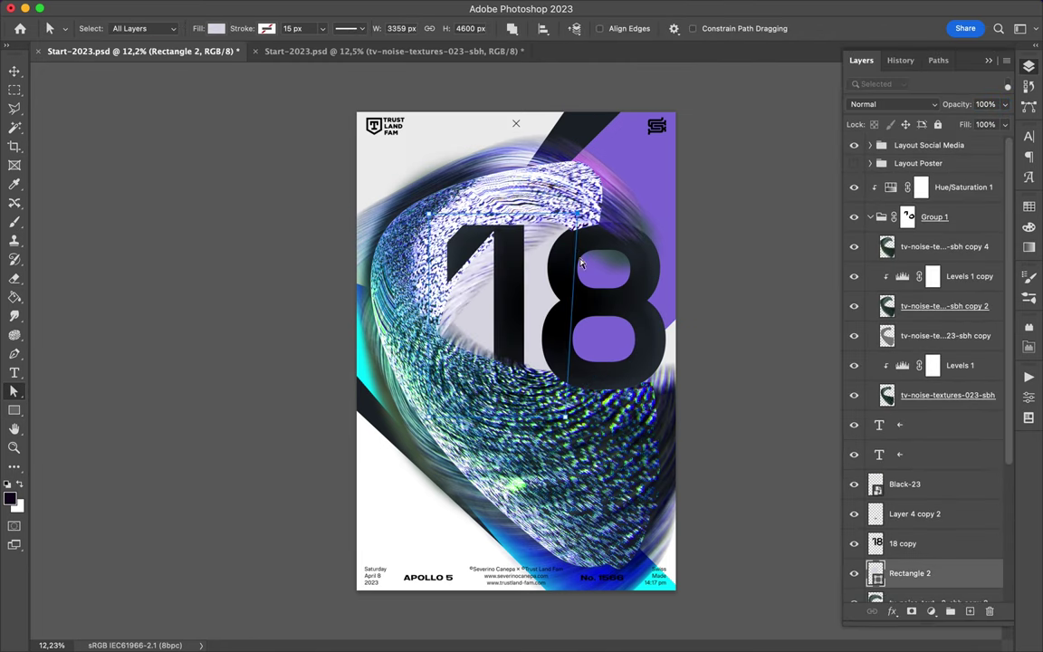
{"action": "key", "text": "u"}
{"action": "left_click_drag", "start_coordinate": [574, 253], "coordinate": [632, 295]}
{"action": "key", "text": "v"}
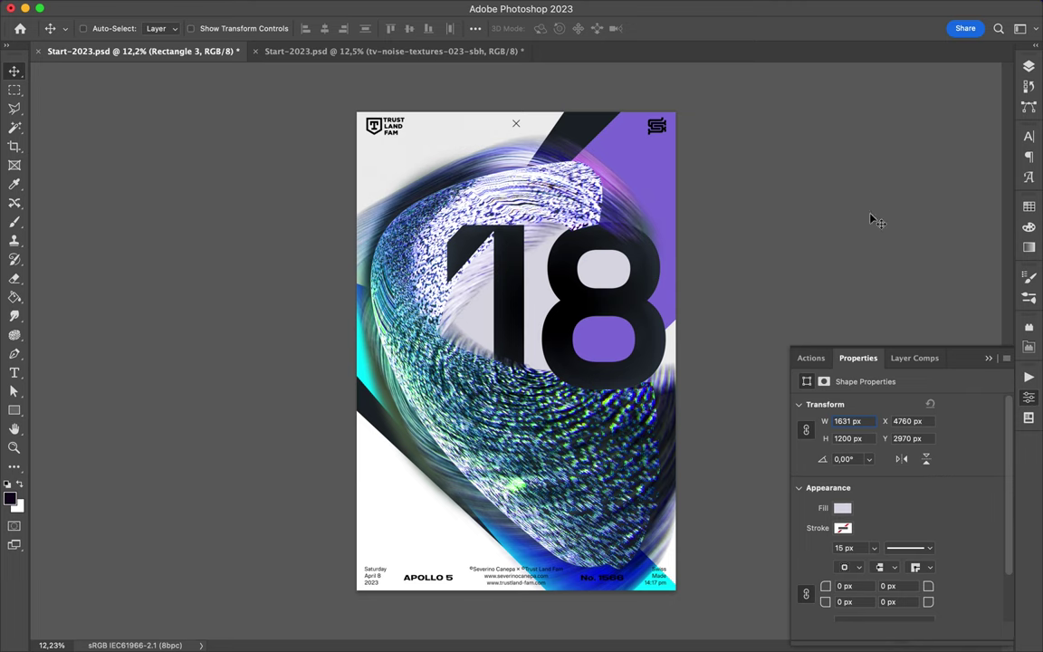
- Nudge the noise swirl down and left, then start a new pen shape
{"action": "left_click", "coordinate": [1029, 66]}
{"action": "mouse_move", "coordinate": [670, 417]}
{"action": "left_mouse_down"}
{"action": "mouse_move", "coordinate": [648, 442]}
{"action": "mouse_move", "coordinate": [602, 462]}
{"action": "left_mouse_up"}
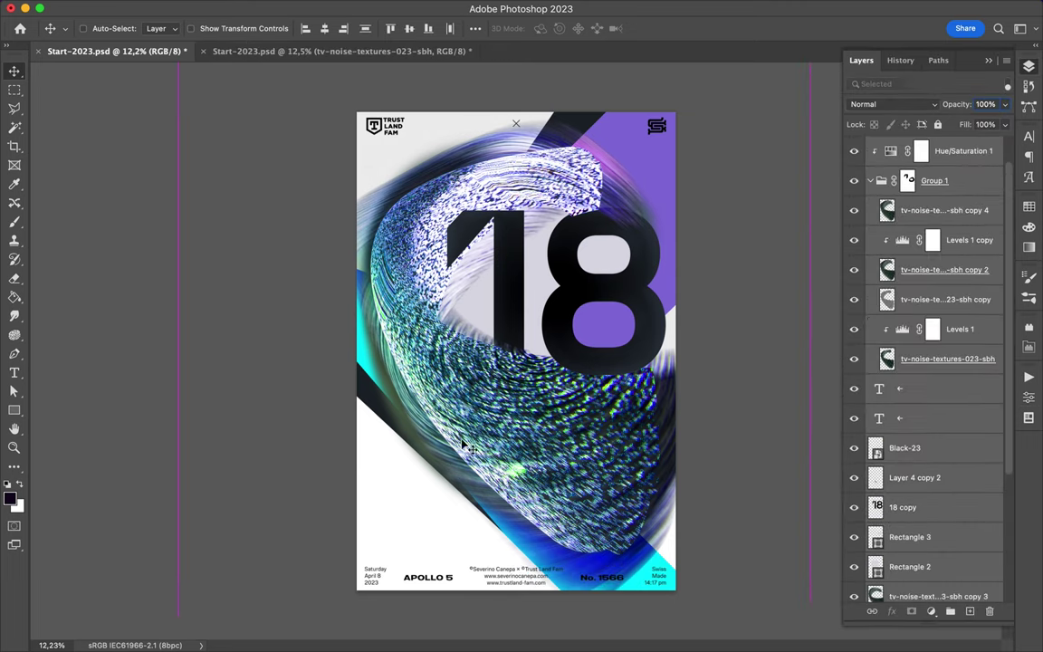
{"action": "key", "text": "p"}
{"action": "left_click", "coordinate": [695, 465]}
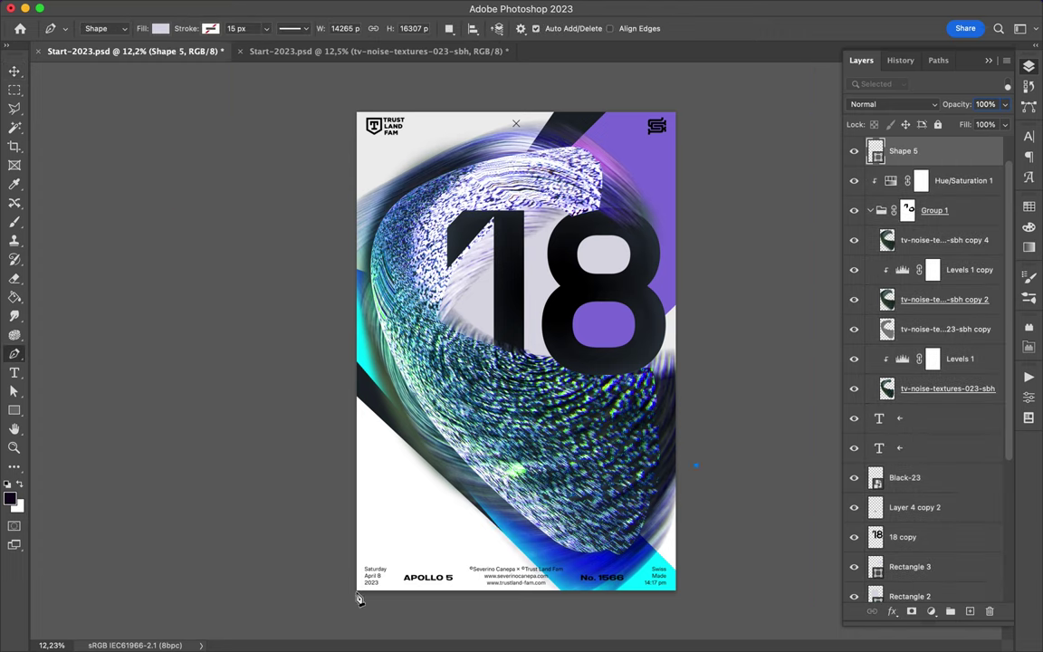
- Draw a navy band across the poster's bottom and adjust its top-right corner
{"action": "left_click", "coordinate": [333, 577]}
{"action": "left_click", "coordinate": [339, 606]}
{"action": "key", "text": "a"}
{"action": "left_click", "coordinate": [216, 28]}
{"action": "left_click", "coordinate": [138, 105]}
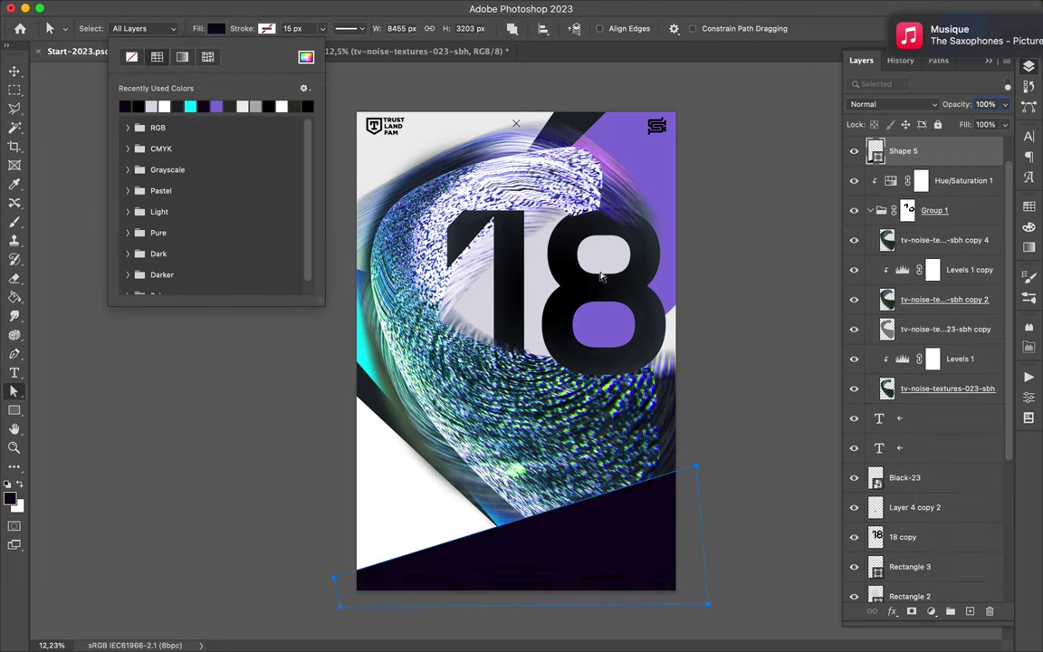
{"action": "left_click", "coordinate": [477, 540]}
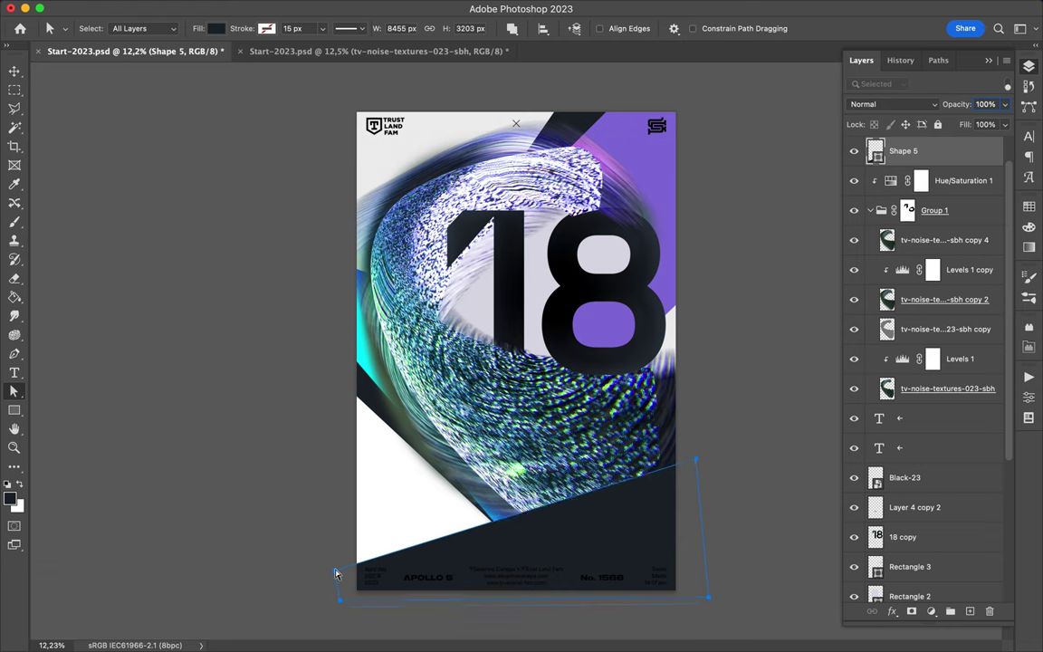
{"action": "left_click_drag", "start_coordinate": [695, 461], "coordinate": [702, 499]}
{"action": "left_click_drag", "start_coordinate": [691, 447], "coordinate": [688, 446]}
- Move the 18 copy up to the poster's top-left
{"action": "key", "text": "v"}
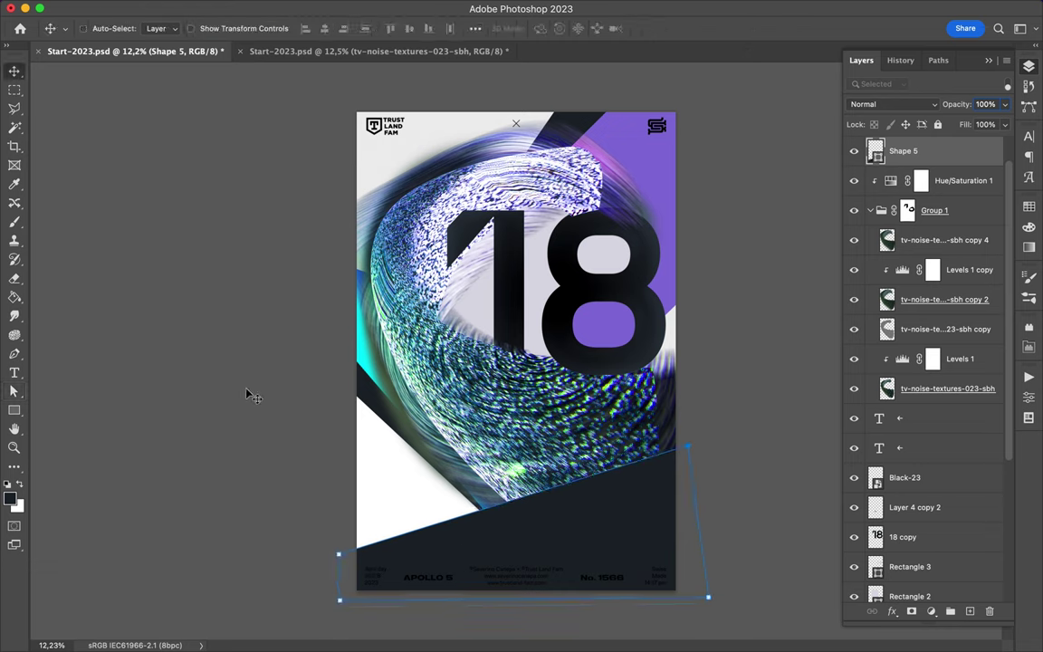
{"action": "left_click", "coordinate": [472, 241]}
{"action": "left_click_drag", "start_coordinate": [473, 240], "coordinate": [399, 165]}
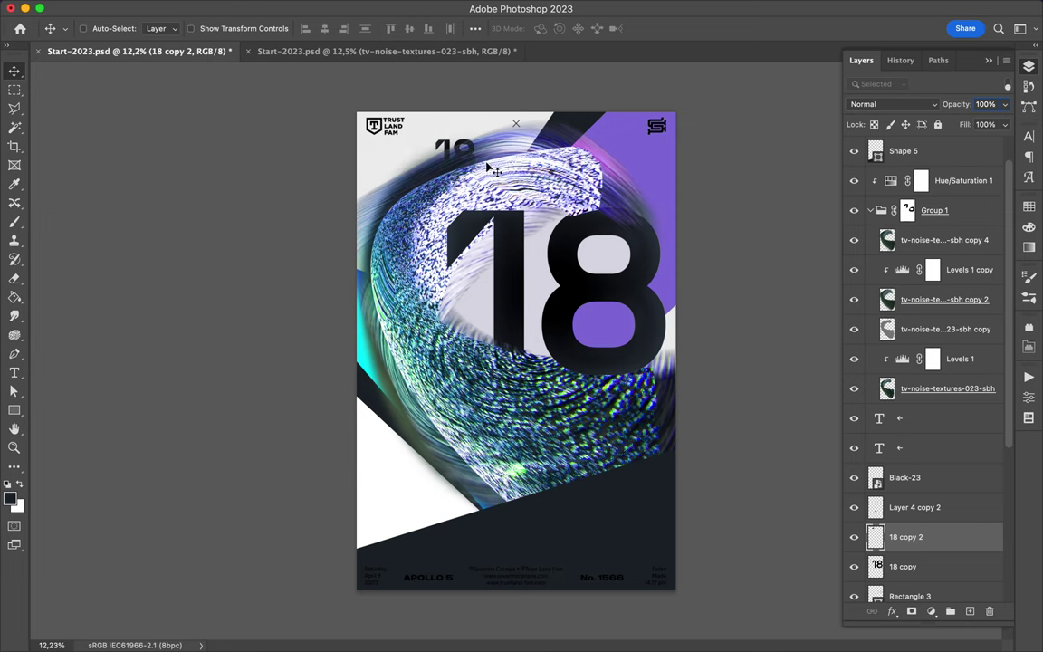
- Restack the dark band layer below 18 copy and above Hue/Saturation 1
{"action": "key", "text": "a"}
{"action": "left_click", "coordinate": [586, 500]}
{"action": "mouse_move", "coordinate": [902, 150]}
{"action": "left_mouse_down"}
{"action": "mouse_move", "coordinate": [906, 551]}
{"action": "mouse_move", "coordinate": [925, 235]}
{"action": "mouse_move", "coordinate": [906, 181]}
{"action": "left_mouse_up"}
{"action": "left_click", "coordinate": [433, 542]}
{"action": "left_click", "coordinate": [1029, 69]}
{"action": "key", "text": "v"}
{"action": "left_click", "coordinate": [903, 277]}
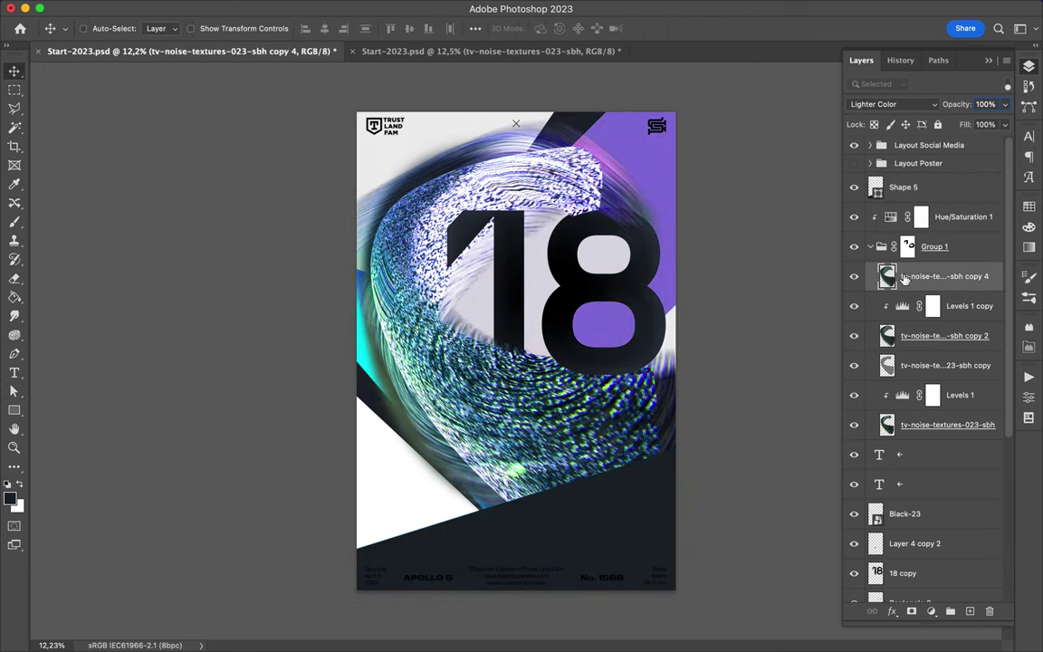
- Raise the dark band's top edge on the right side
{"action": "key", "text": "a"}
{"action": "left_click", "coordinate": [567, 507]}
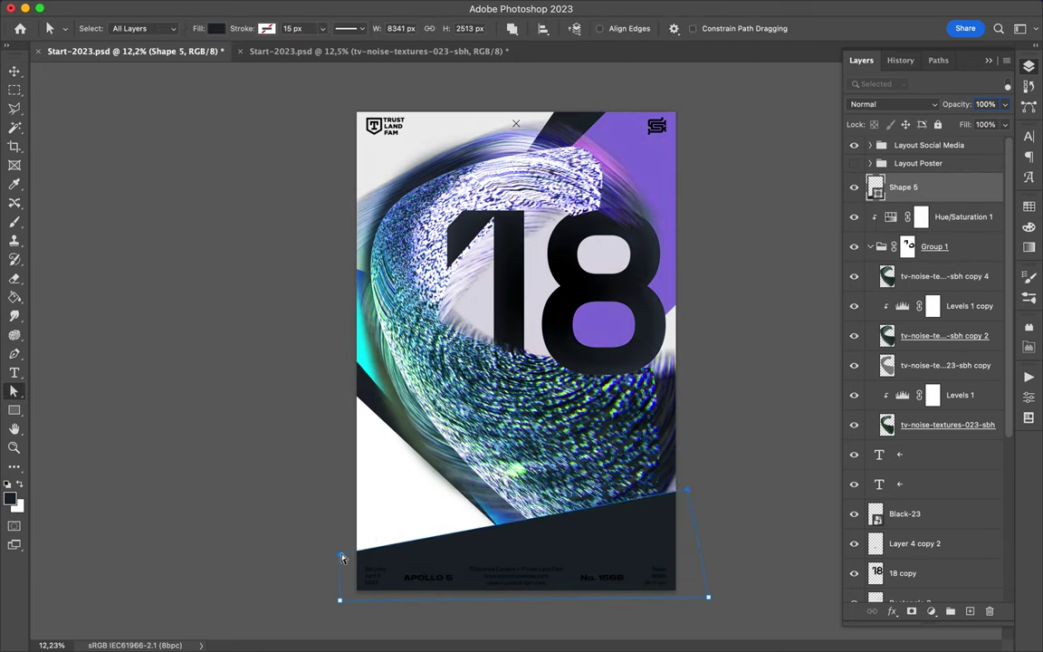
{"action": "left_click_drag", "start_coordinate": [666, 496], "coordinate": [667, 446]}
{"action": "key", "text": "v"}
- Draw a second angular band path with the pen across the lower poster
{"action": "key", "text": "p"}
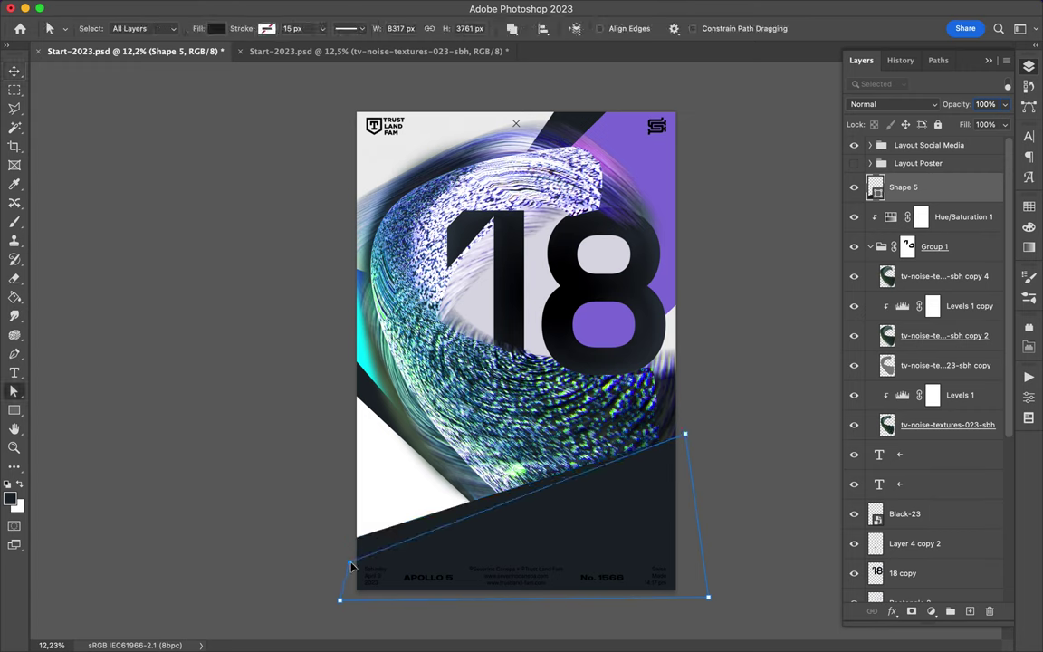
{"action": "left_click", "coordinate": [682, 410]}
{"action": "left_click", "coordinate": [352, 563]}
{"action": "left_click", "coordinate": [685, 416]}
- Send the new band below the dark band and draw a light grey triangle at the left edge
{"action": "key", "text": "v"}
{"action": "key", "text": "ctrl+bracketleft"}
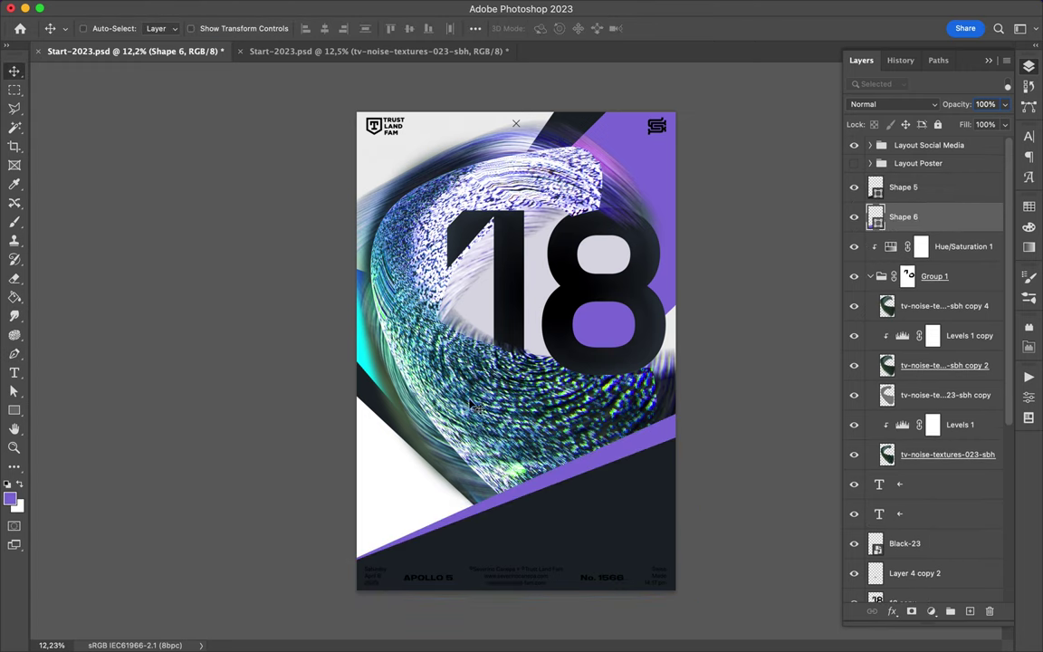
{"action": "key", "text": "p"}
{"action": "left_click", "coordinate": [351, 151]}
{"action": "left_click", "coordinate": [335, 267]}
{"action": "left_click", "coordinate": [444, 353]}
{"action": "key", "text": "a"}
{"action": "left_click", "coordinate": [216, 28]}
{"action": "left_click", "coordinate": [190, 106]}
{"action": "key", "text": "v"}
{"action": "left_click_drag", "start_coordinate": [523, 232], "coordinate": [395, 313]}
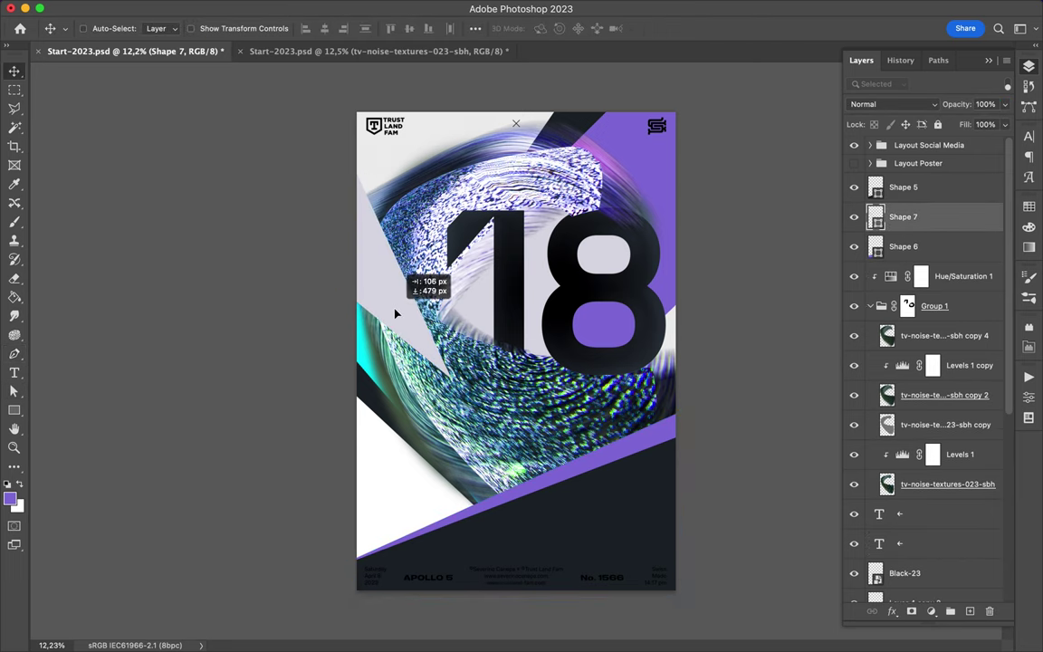
- Add a cyan shape near the top-right, shift it toward the top-left and recolour it light grey
{"action": "key", "text": "p"}
{"action": "left_click", "coordinate": [685, 128]}
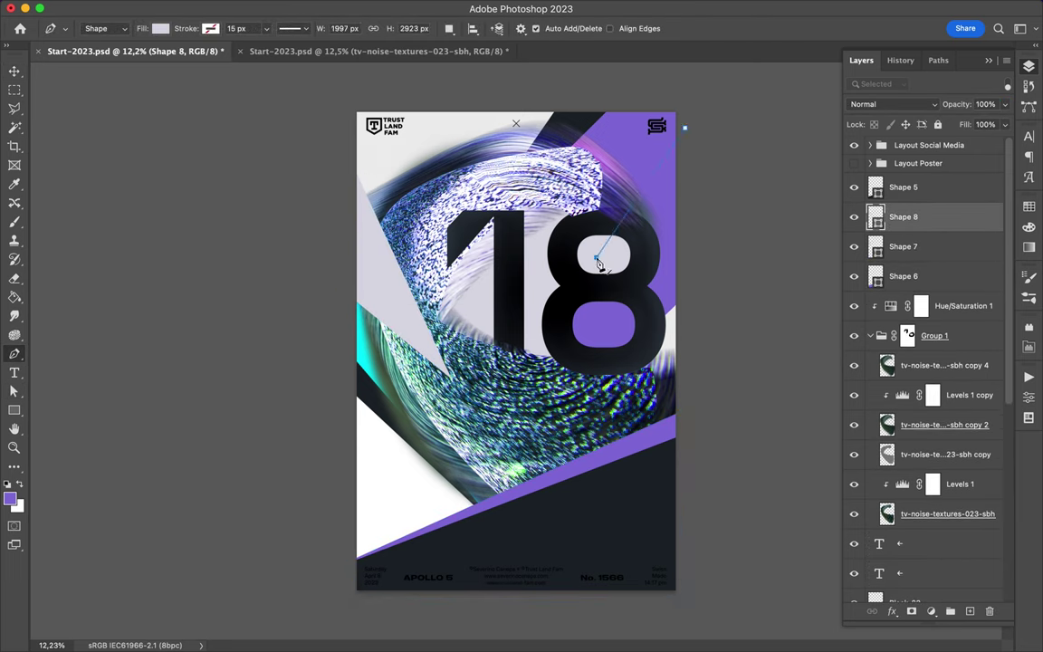
{"action": "key", "text": "a"}
{"action": "left_click", "coordinate": [396, 307]}
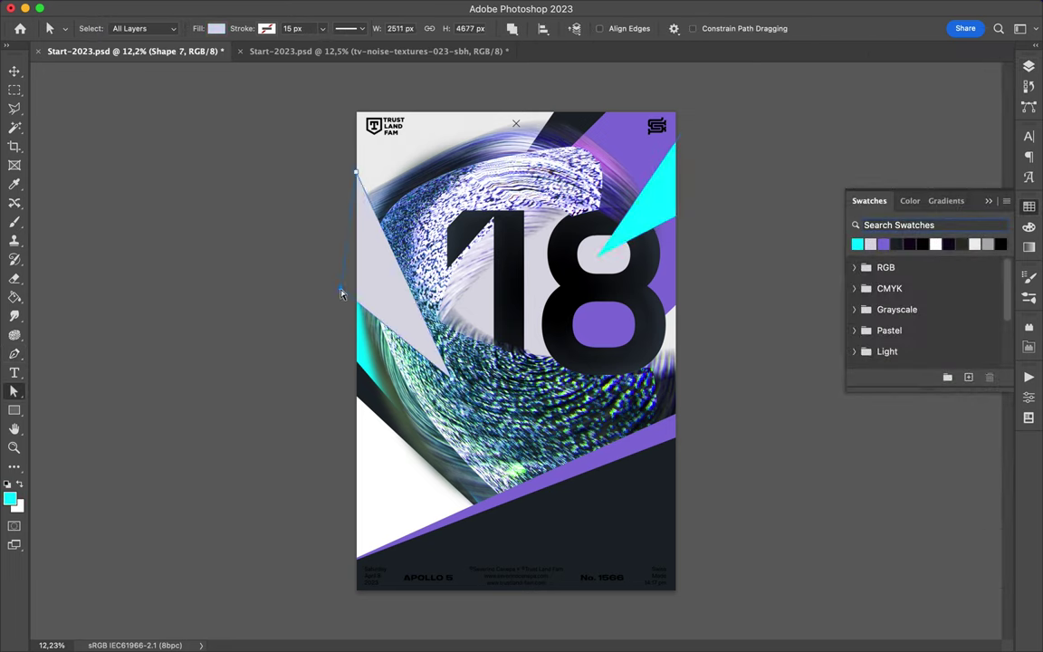
{"action": "key", "text": "v"}
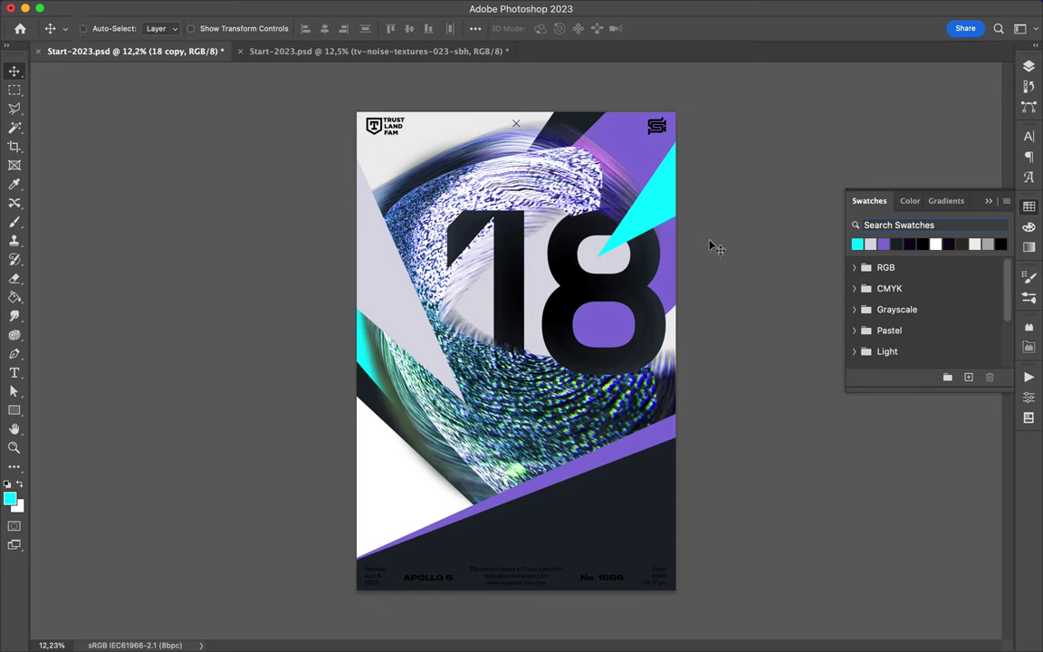
{"action": "mouse_move", "coordinate": [428, 134]}
{"action": "left_mouse_down"}
{"action": "mouse_move", "coordinate": [752, 414]}
{"action": "mouse_move", "coordinate": [661, 389]}
{"action": "left_mouse_up"}
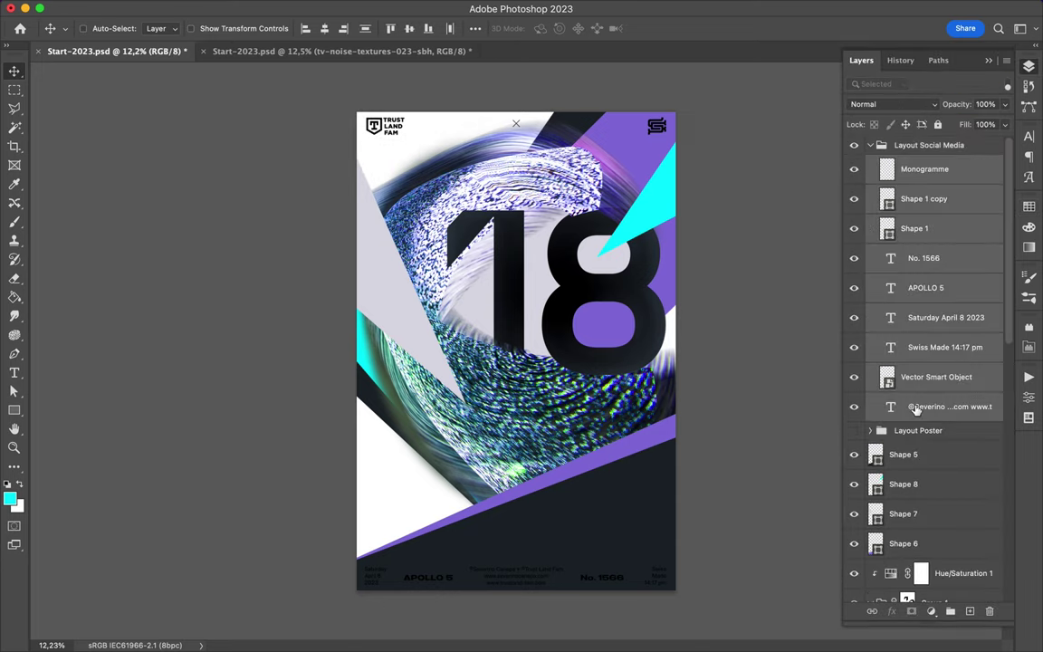
{"action": "left_click", "coordinate": [870, 243]}
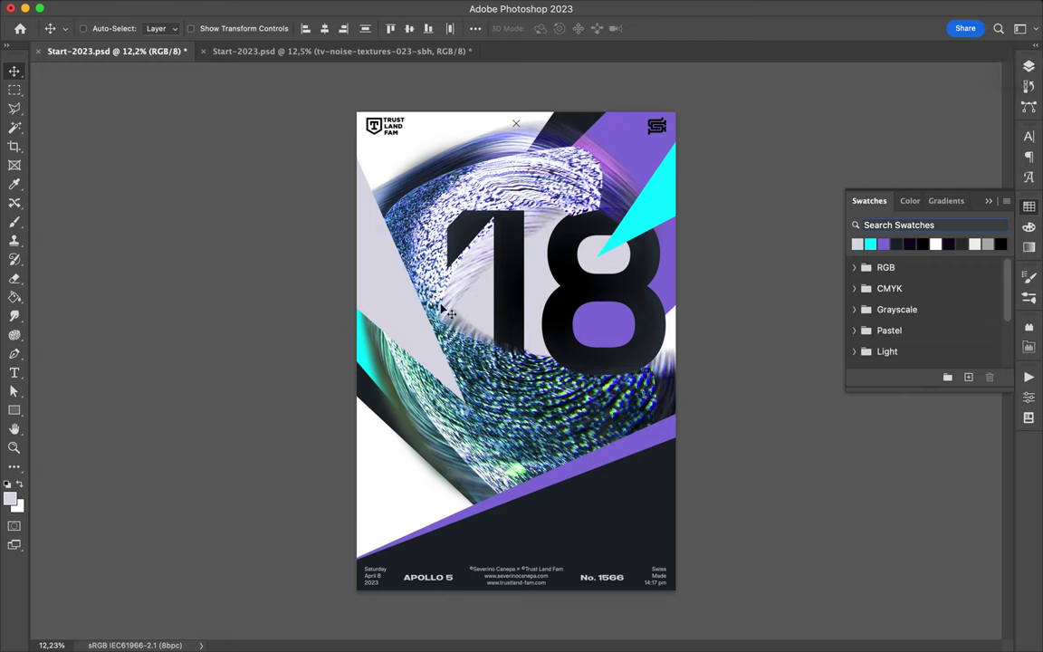
- Drag an anchor of the grey triangle (Shape 7) into a right-pointing wedge
{"action": "left_click", "coordinate": [379, 225]}
{"action": "key", "text": "a"}
{"action": "mouse_move", "coordinate": [344, 242]}
{"action": "left_mouse_down"}
{"action": "mouse_move", "coordinate": [378, 336]}
{"action": "mouse_move", "coordinate": [278, 371]}
{"action": "left_mouse_up"}
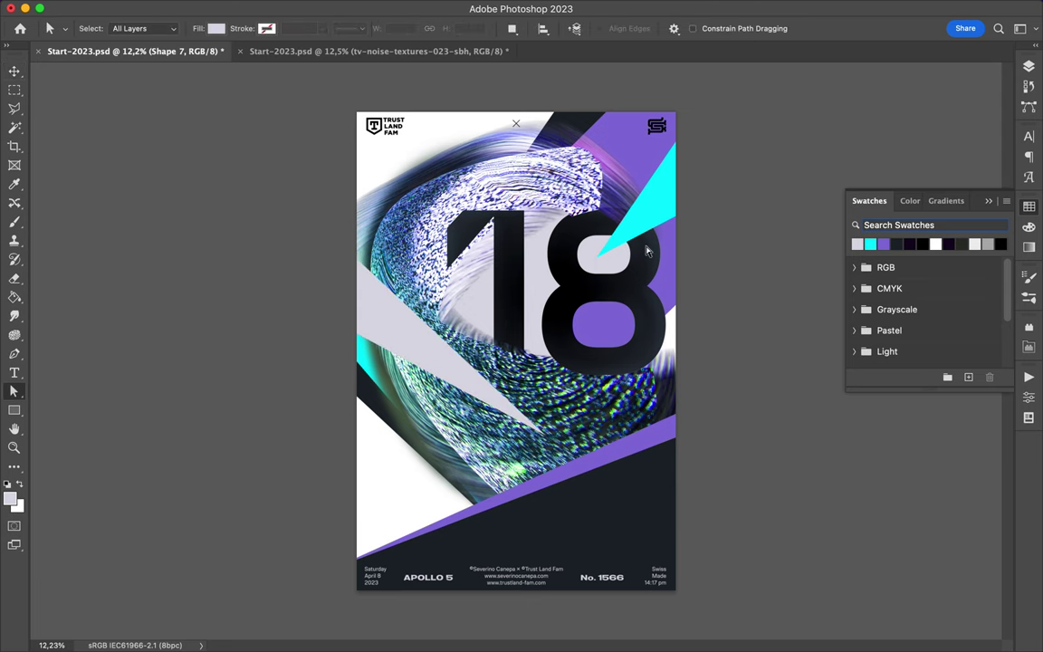
{"action": "key", "text": "v"}
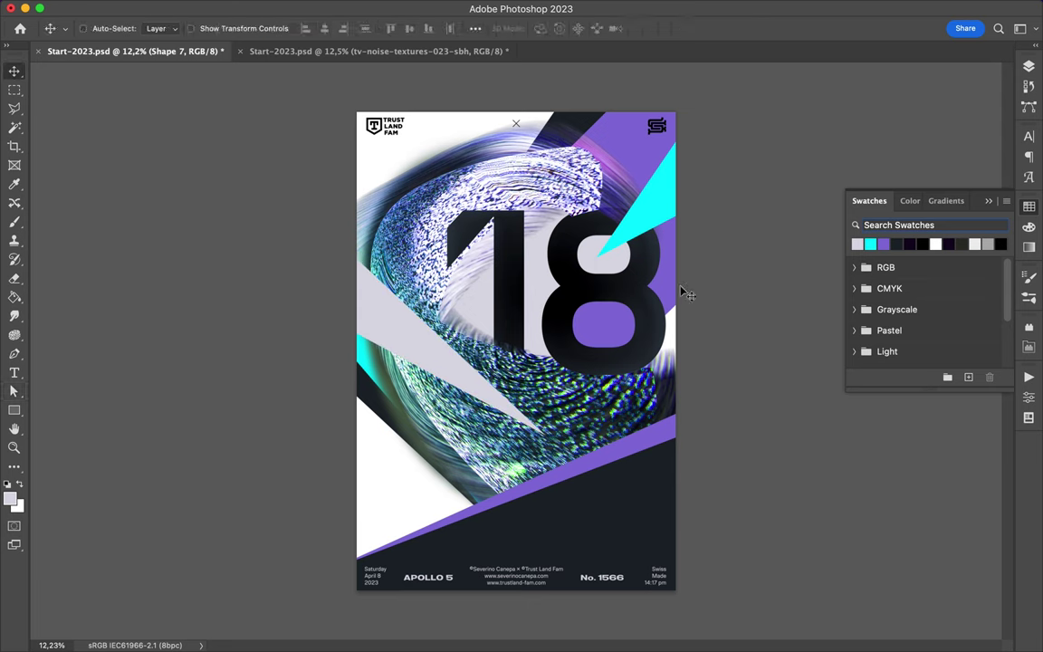
- Draw the thin dark wedge Shape 9 from the top edge and order it below Shape 7
{"action": "key", "text": "p"}
{"action": "left_click", "coordinate": [604, 85]}
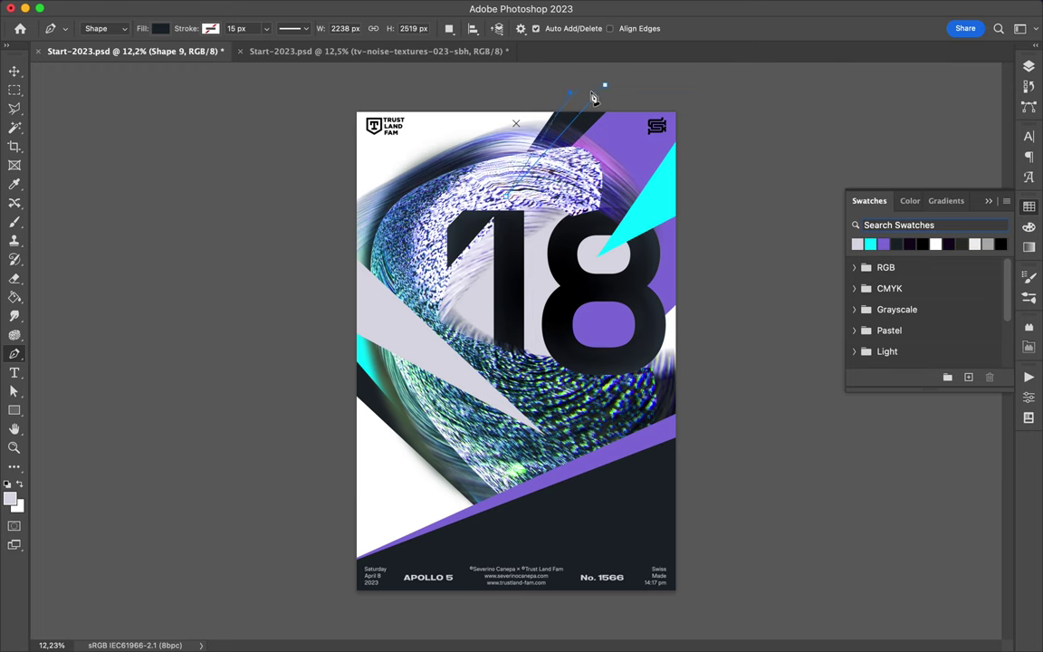
{"action": "key", "text": "a"}
{"action": "left_click", "coordinate": [1028, 66]}
{"action": "left_click_drag", "start_coordinate": [905, 154], "coordinate": [898, 173]}
{"action": "left_click", "coordinate": [545, 148]}
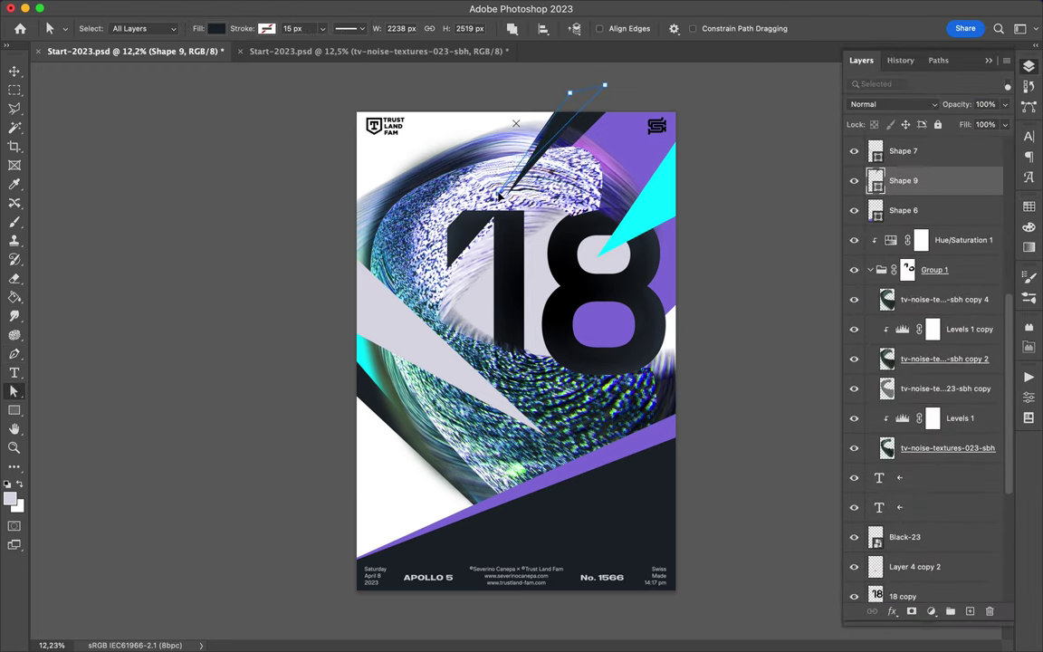
{"action": "left_click", "coordinate": [607, 91]}
{"action": "left_click", "coordinate": [607, 91]}
{"action": "left_click", "coordinate": [756, 204]}
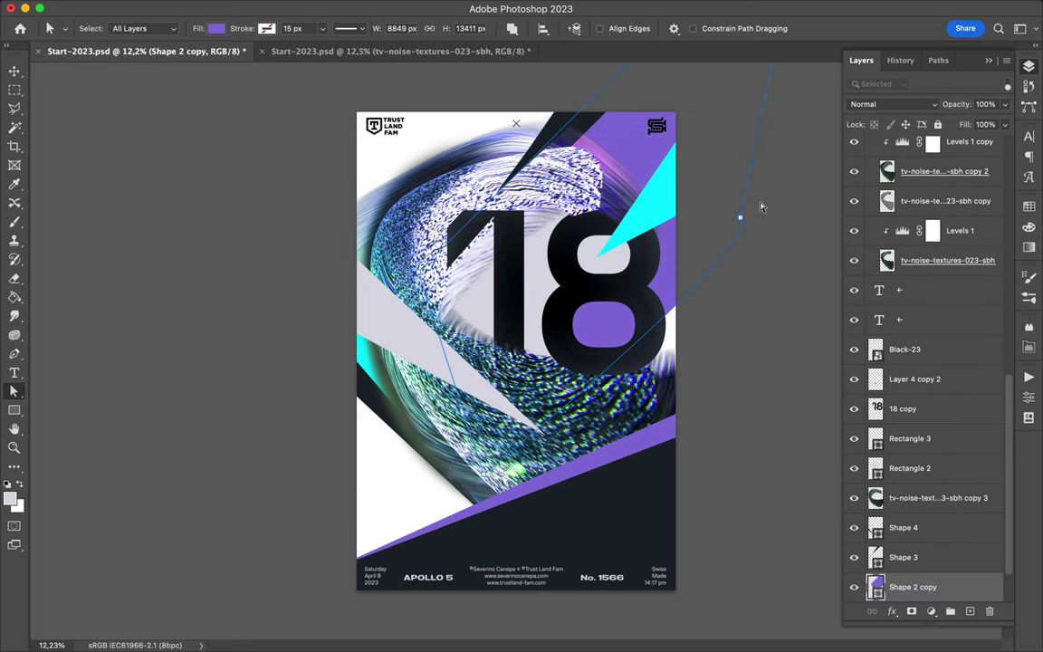
- Resize the grey 18 at the top-left and place a dark copy of it at the right
{"action": "scroll", "coordinate": [761, 207], "scroll_direction": "down", "scroll_amount": 3}
{"action": "key", "text": "ctrl+0"}
{"action": "key", "text": "v"}
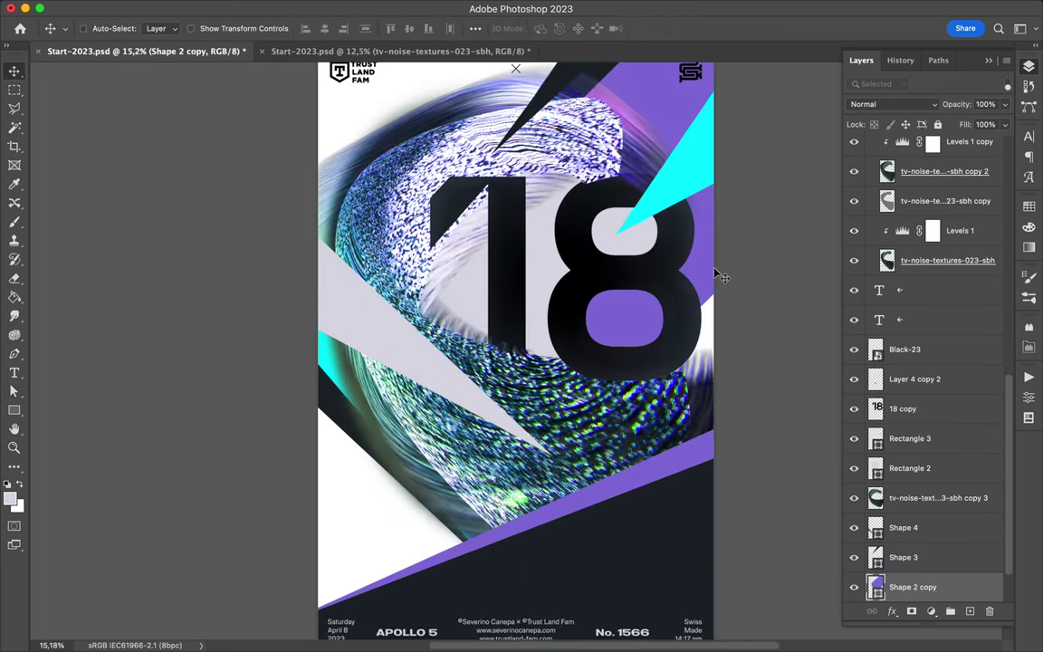
{"action": "scroll", "coordinate": [872, 150], "scroll_direction": "up", "scroll_amount": 5}
{"action": "scroll", "coordinate": [872, 149], "scroll_direction": "up", "scroll_amount": 5}
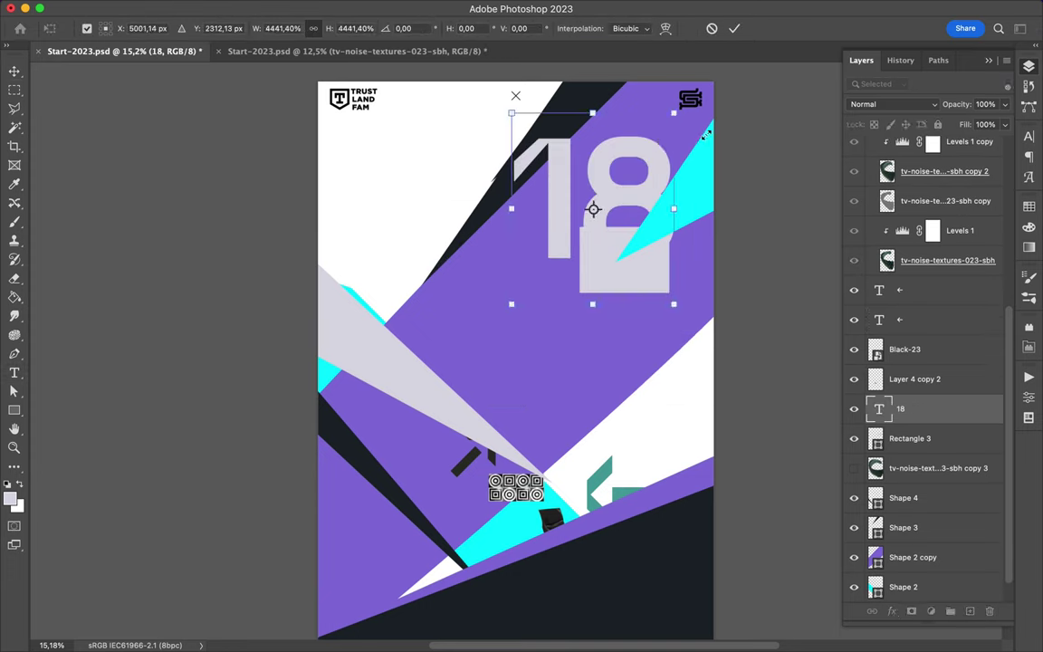
{"action": "left_click_drag", "start_coordinate": [623, 296], "coordinate": [612, 249]}
{"action": "mouse_move", "coordinate": [658, 325]}
{"action": "left_mouse_down"}
{"action": "mouse_move", "coordinate": [437, 191]}
{"action": "mouse_move", "coordinate": [715, 367]}
{"action": "left_mouse_up"}
{"action": "left_click", "coordinate": [1023, 209]}
{"action": "left_click", "coordinate": [921, 244]}
{"action": "key", "text": "alt+BackSpace"}
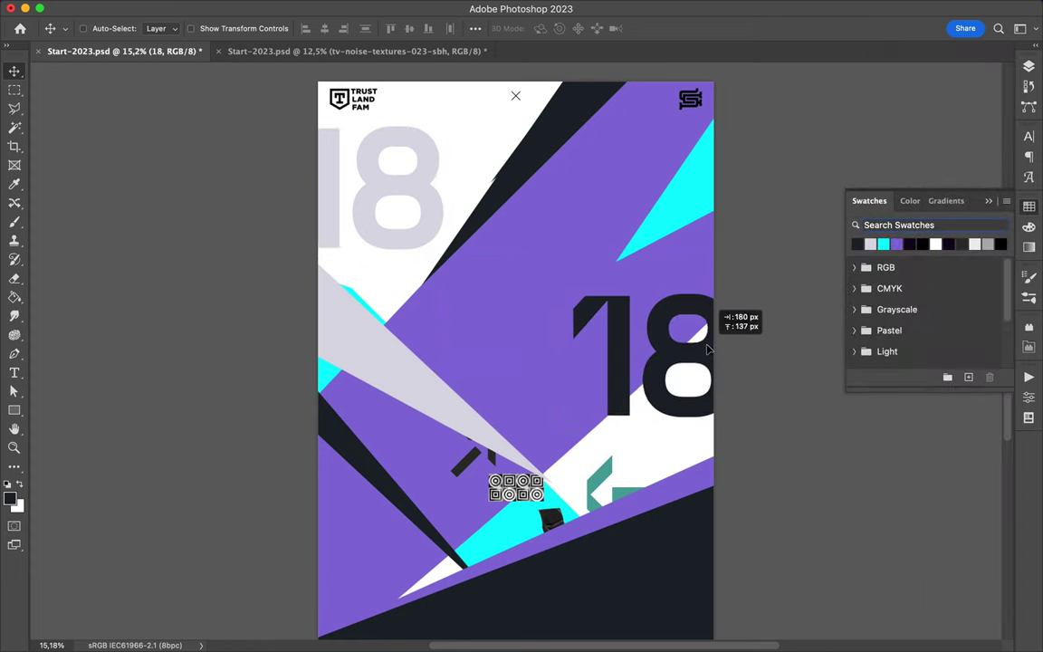
{"action": "key", "text": "ctrl+t"}
{"action": "key", "text": "Return"}
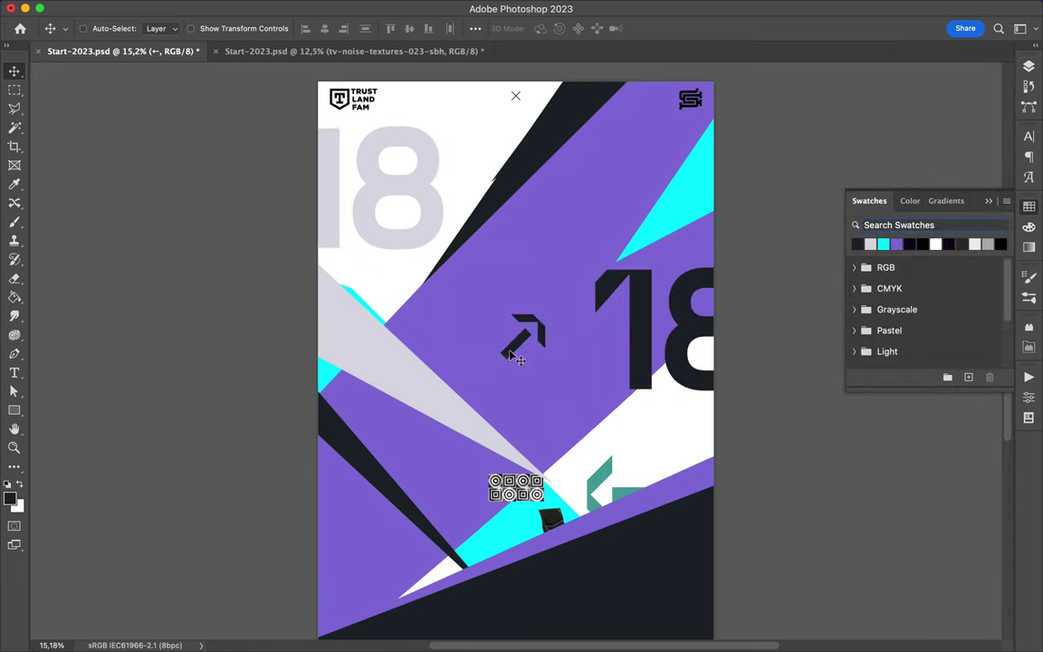
- Pull the cyan shape's corner past the left edge and move the grey wedge down toward the dark band
{"action": "left_click", "coordinate": [546, 381]}
{"action": "key", "text": "a"}
{"action": "scroll", "coordinate": [417, 540], "scroll_direction": "down", "scroll_amount": 4}
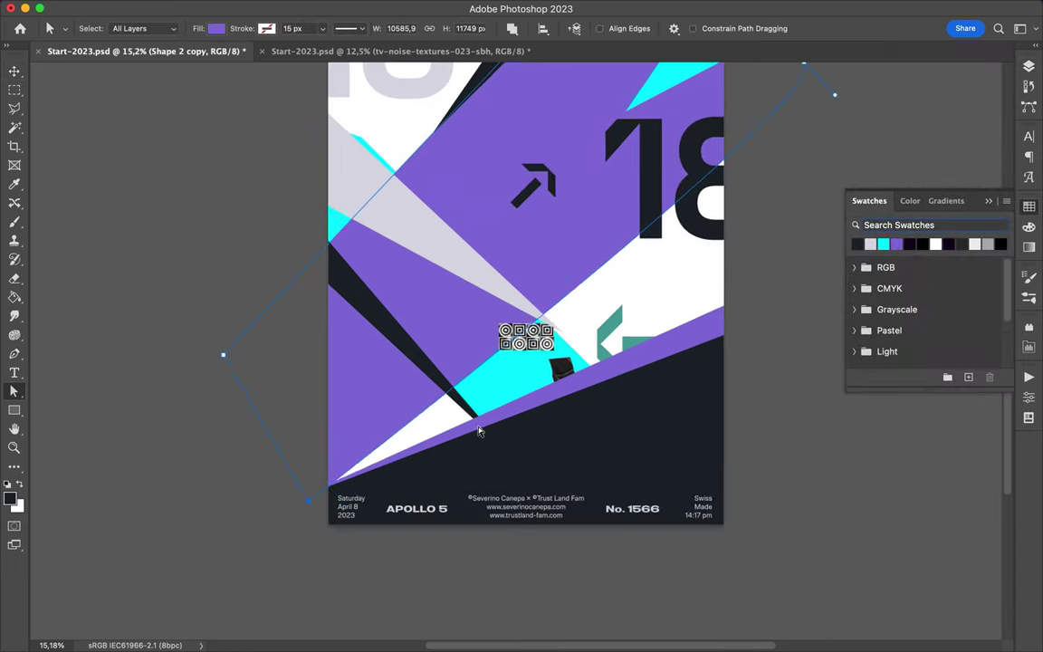
{"action": "scroll", "coordinate": [430, 384], "scroll_direction": "up", "scroll_amount": 5}
{"action": "scroll", "coordinate": [430, 384], "scroll_direction": "down", "scroll_amount": 3}
{"action": "left_click", "coordinate": [342, 220]}
{"action": "left_click_drag", "start_coordinate": [342, 221], "coordinate": [268, 193]}
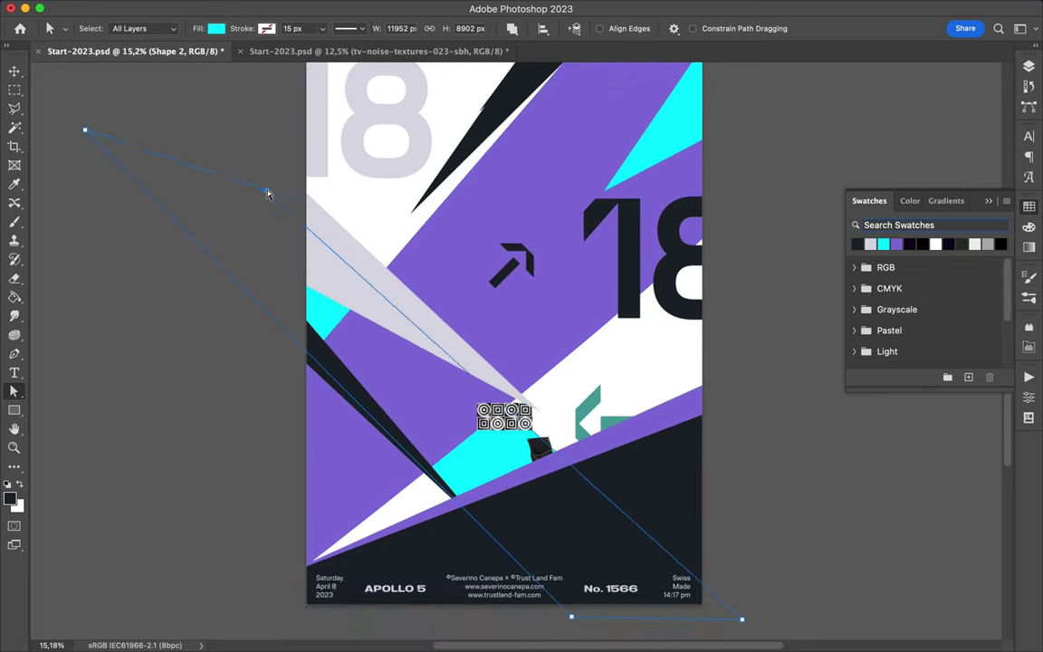
{"action": "key", "text": "v"}
{"action": "key", "text": "a"}
{"action": "left_click_drag", "start_coordinate": [488, 372], "coordinate": [584, 474]}
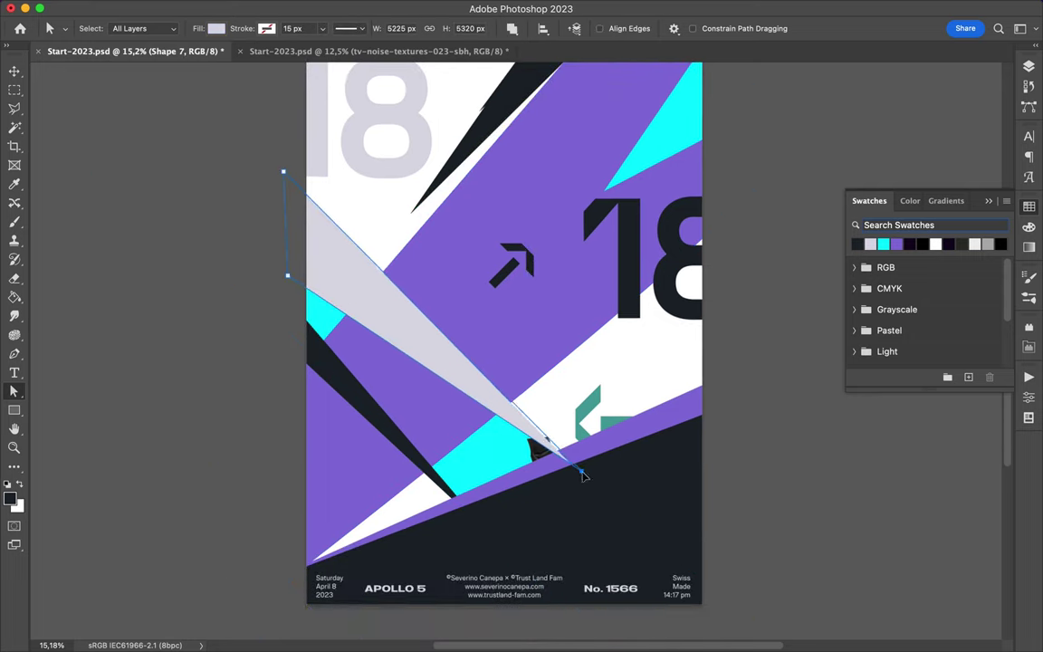
{"action": "key", "text": "v"}
{"action": "left_click_drag", "start_coordinate": [427, 301], "coordinate": [494, 501]}
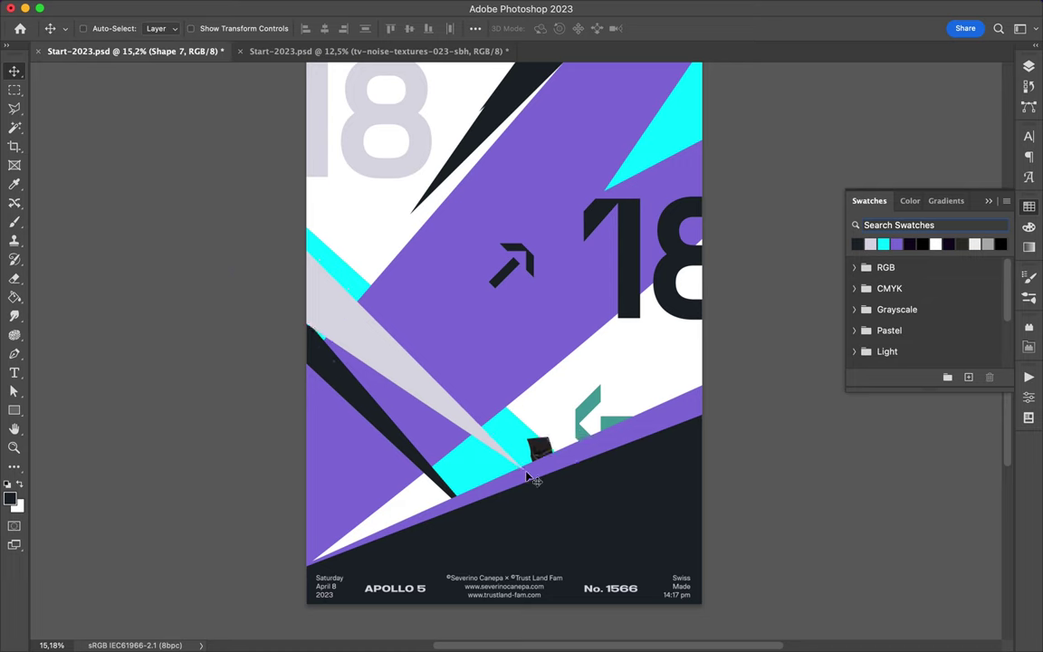
- Collapse the purple Shape 2 copy into a thin stripe and delete the cyan triangle
{"action": "key", "text": "a"}
{"action": "scroll", "coordinate": [324, 215], "scroll_direction": "up", "scroll_amount": 3}
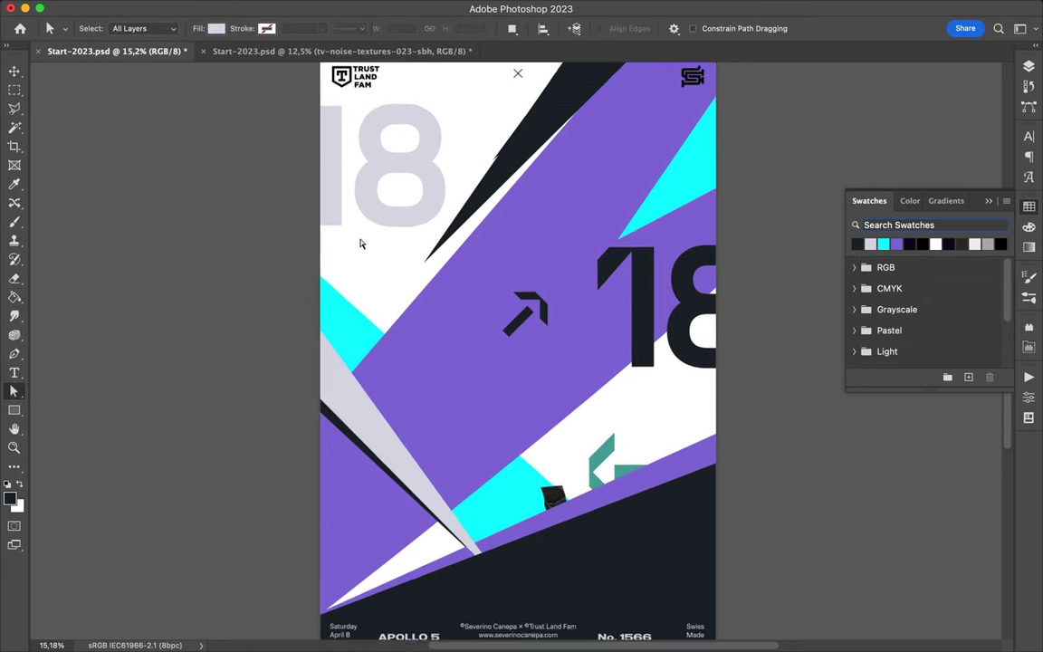
{"action": "scroll", "coordinate": [324, 216], "scroll_direction": "up", "scroll_amount": 1}
{"action": "left_click", "coordinate": [340, 505]}
{"action": "left_click_drag", "start_coordinate": [230, 540], "coordinate": [266, 623]}
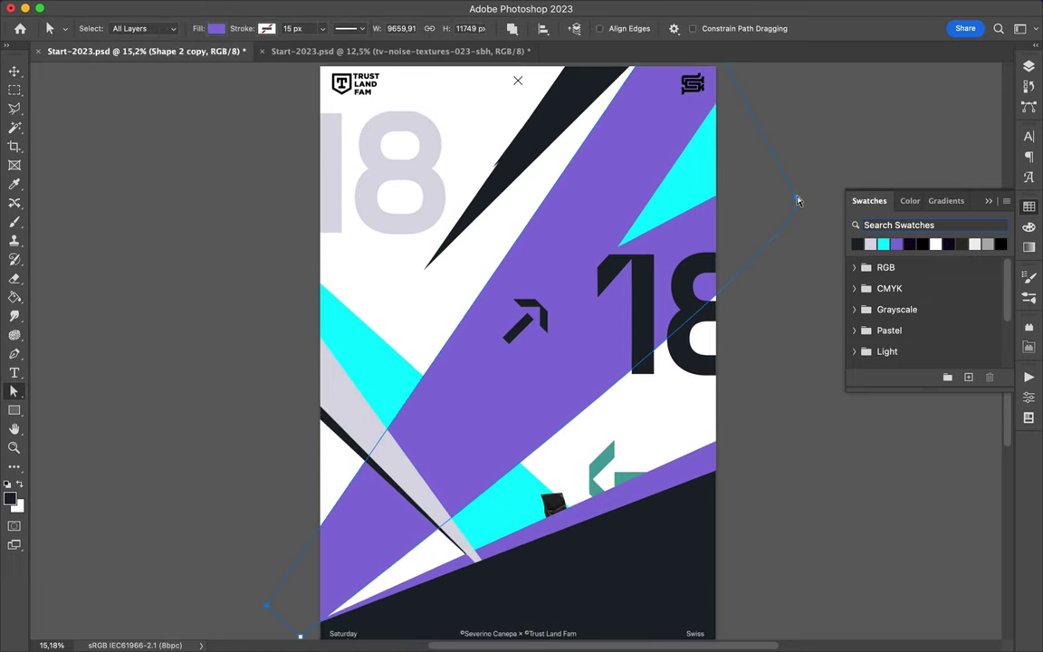
{"action": "left_click_drag", "start_coordinate": [766, 266], "coordinate": [715, 236]}
{"action": "scroll", "coordinate": [645, 139], "scroll_direction": "down", "scroll_amount": 2}
{"action": "key", "text": "v"}
{"action": "scroll", "coordinate": [554, 344], "scroll_direction": "up", "scroll_amount": 2}
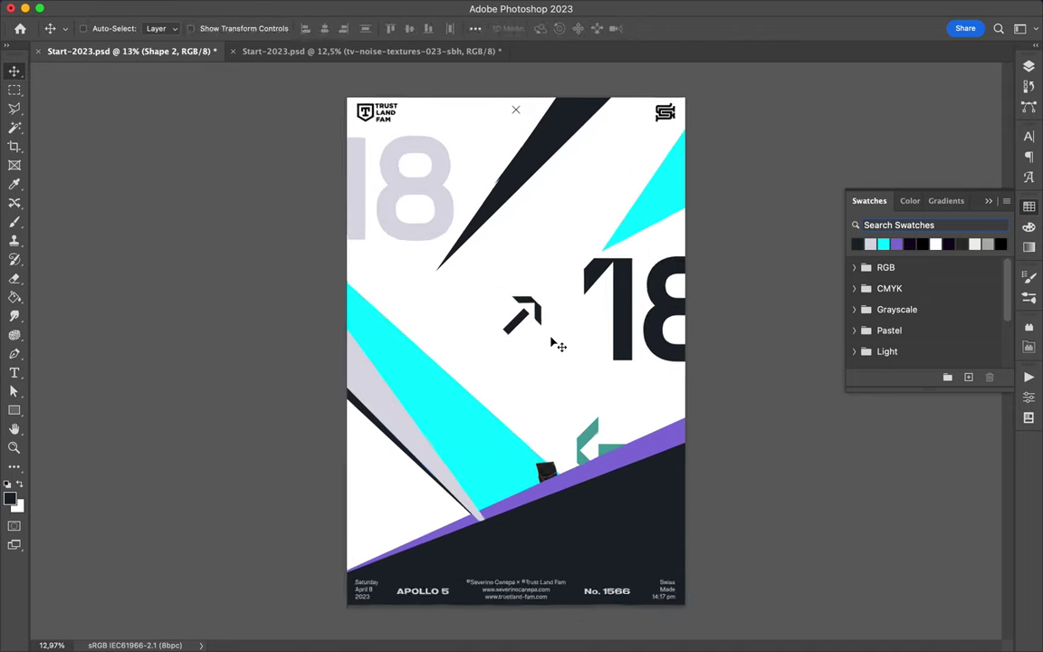
{"action": "key", "text": "Delete"}
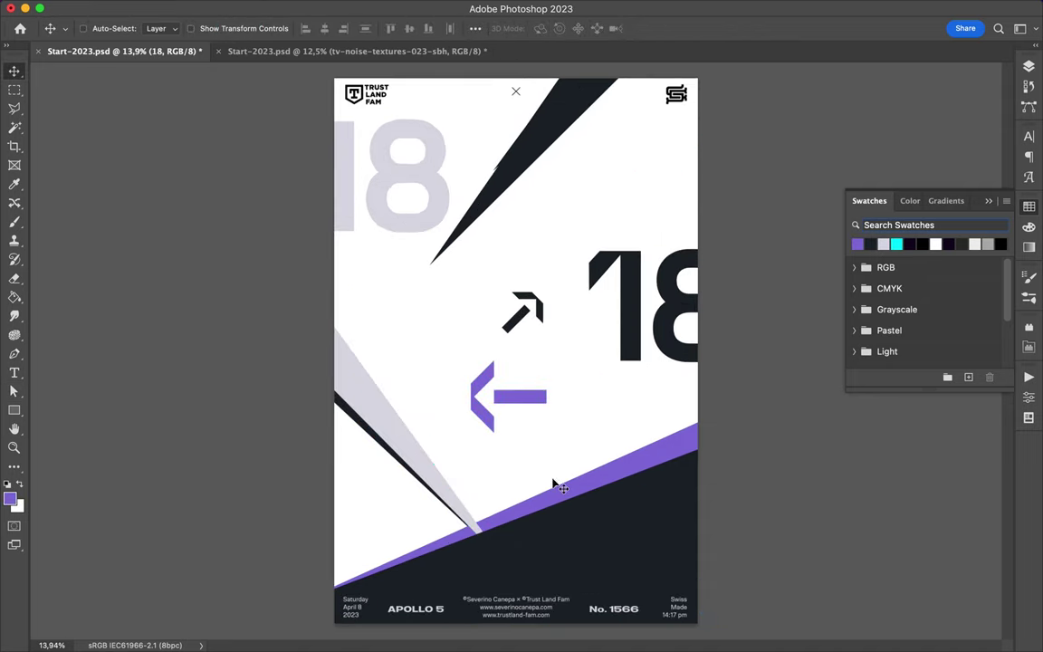
- Widen the black wedge by dragging its lower-left anchor outward
{"action": "key", "text": "a"}
{"action": "mouse_move", "coordinate": [428, 263]}
{"action": "left_mouse_down"}
{"action": "mouse_move", "coordinate": [320, 314]}
{"action": "mouse_move", "coordinate": [358, 351]}
{"action": "left_mouse_up"}
{"action": "scroll", "coordinate": [471, 236], "scroll_direction": "down", "scroll_amount": 1}
{"action": "key", "text": "v"}
{"action": "left_click", "coordinate": [415, 310]}
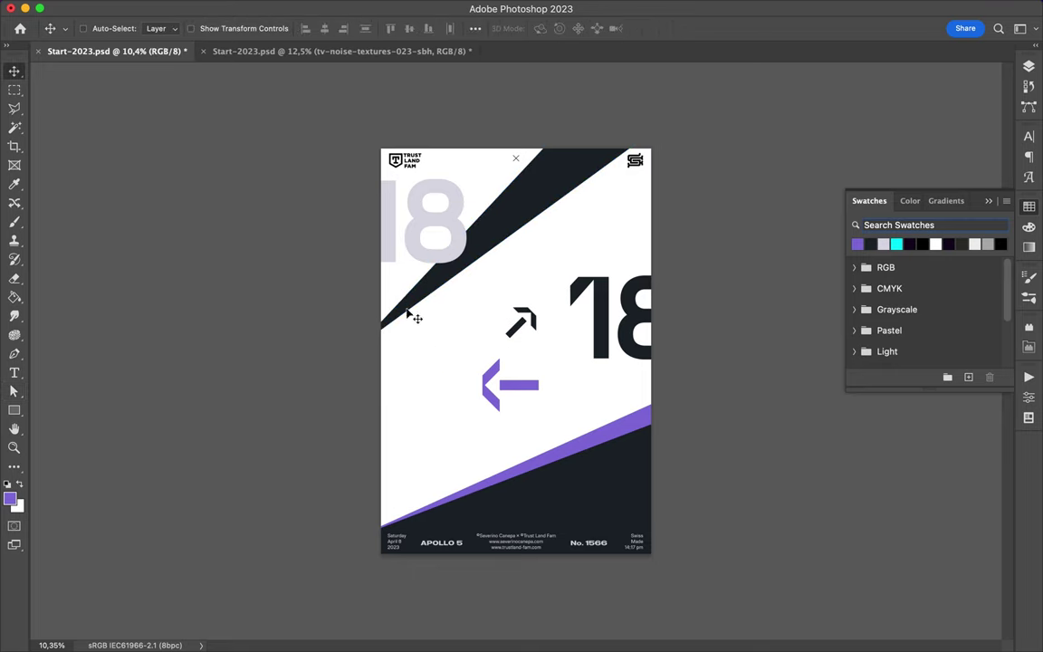
{"action": "key", "text": "a"}
{"action": "key", "text": "v"}
{"action": "left_click", "coordinate": [425, 221]}
- Shrink the grey 18 toward the top-left and set it to Light weight
{"action": "key", "text": "ctrl+t"}
{"action": "left_click_drag", "start_coordinate": [466, 265], "coordinate": [441, 244]}
{"action": "key", "text": "Return"}
{"action": "left_click", "coordinate": [1028, 136]}
{"action": "left_click", "coordinate": [980, 157]}
{"action": "left_click", "coordinate": [904, 193]}
{"action": "key", "text": "ctrl+t"}
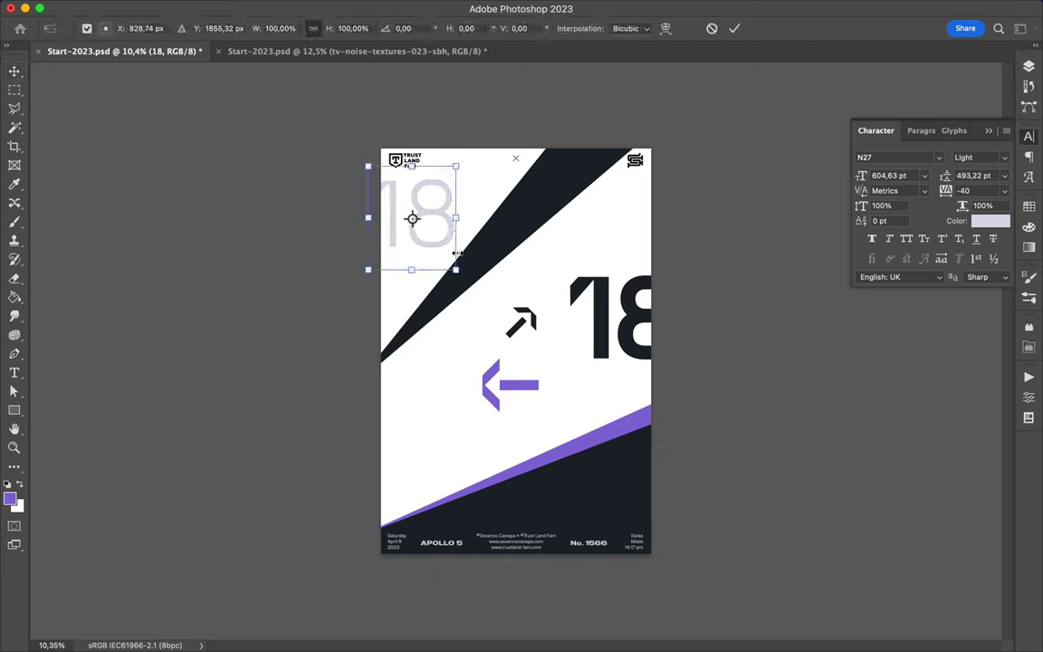
{"action": "key", "text": "Return"}
- Add 'EXCRESCENCE' text and move it to the lower part of the poster
{"action": "scroll", "coordinate": [403, 218], "scroll_direction": "up", "scroll_amount": 2}
{"action": "scroll", "coordinate": [368, 282], "scroll_direction": "down", "scroll_amount": 1}
{"action": "type", "text": "EXCRESCENCE"}
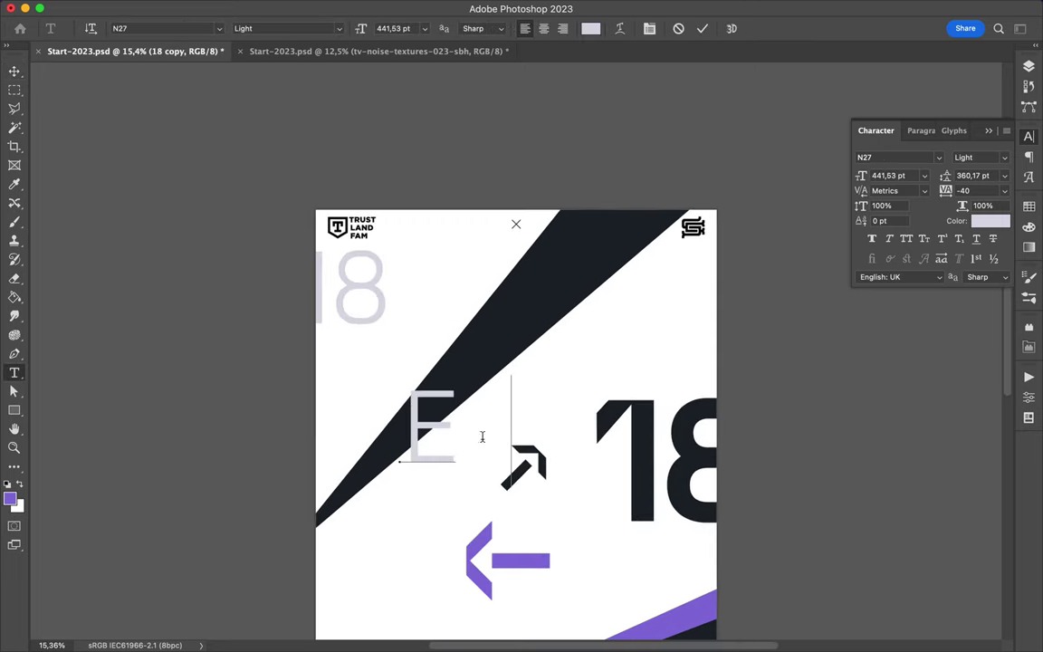
{"action": "mouse_move", "coordinate": [482, 433]}
{"action": "left_mouse_down"}
{"action": "mouse_move", "coordinate": [595, 332]}
{"action": "mouse_move", "coordinate": [525, 425]}
{"action": "left_mouse_up"}
{"action": "scroll", "coordinate": [579, 362], "scroll_direction": "down", "scroll_amount": 1}
- Set the arrow copy to Light, enlarge it over the 18 and send it behind the 18
{"action": "left_click", "coordinate": [1028, 66]}
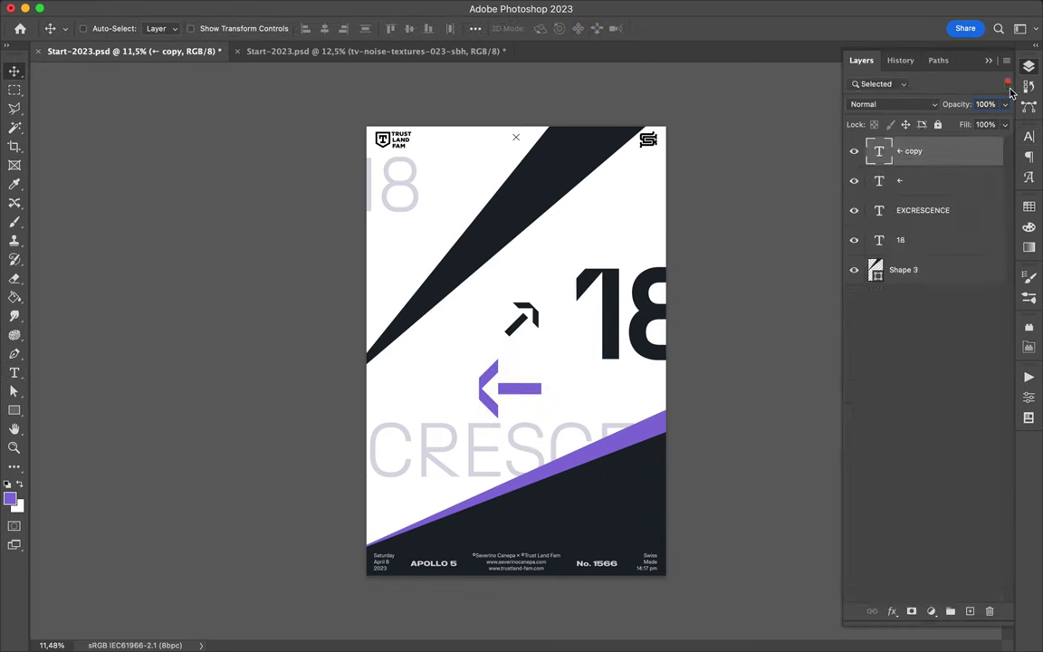
{"action": "left_click", "coordinate": [1028, 136]}
{"action": "left_click", "coordinate": [980, 157]}
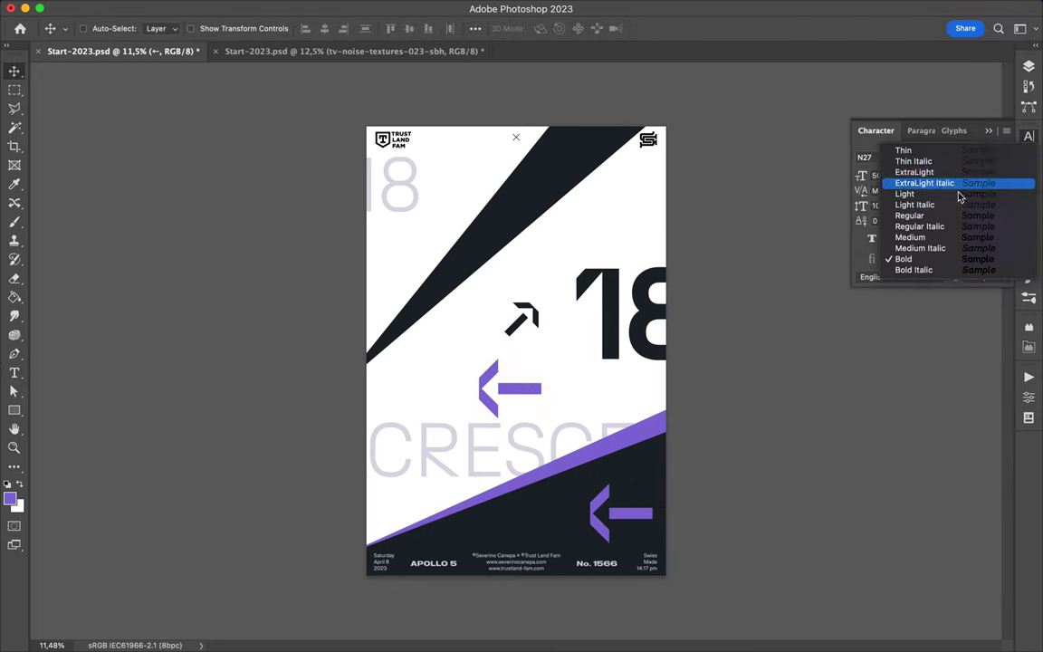
{"action": "left_click", "coordinate": [968, 197]}
{"action": "left_click_drag", "start_coordinate": [509, 390], "coordinate": [439, 388]}
{"action": "key", "text": "ctrl+t"}
{"action": "left_click_drag", "start_coordinate": [402, 342], "coordinate": [302, 203]}
{"action": "key", "text": "Return"}
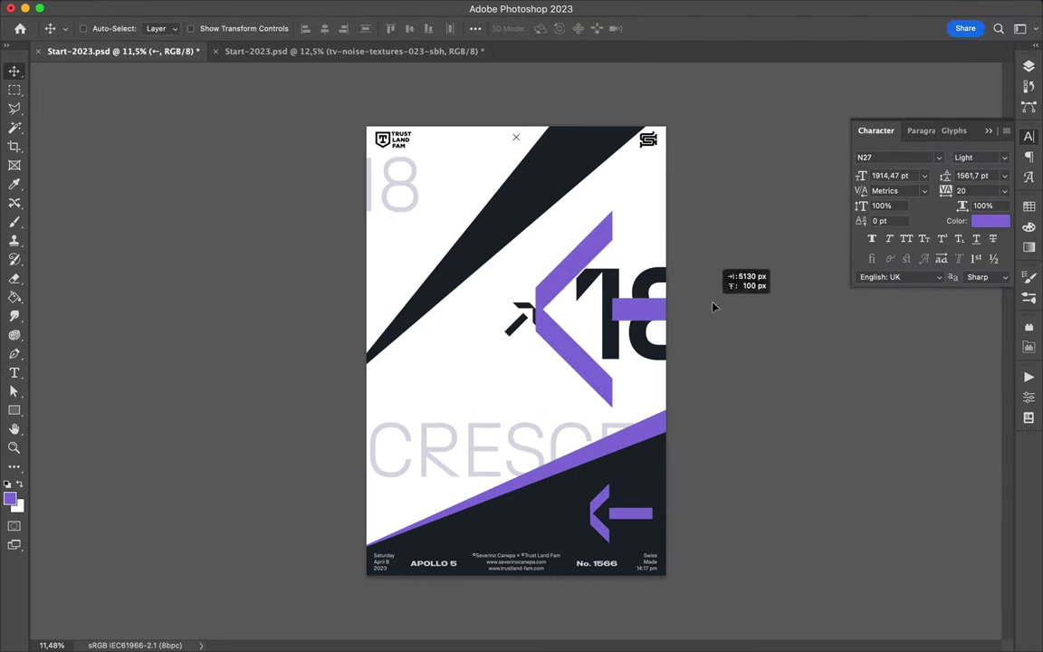
{"action": "left_click", "coordinate": [1028, 66]}
{"action": "key", "text": "ctrl+shift+bracketleft"}
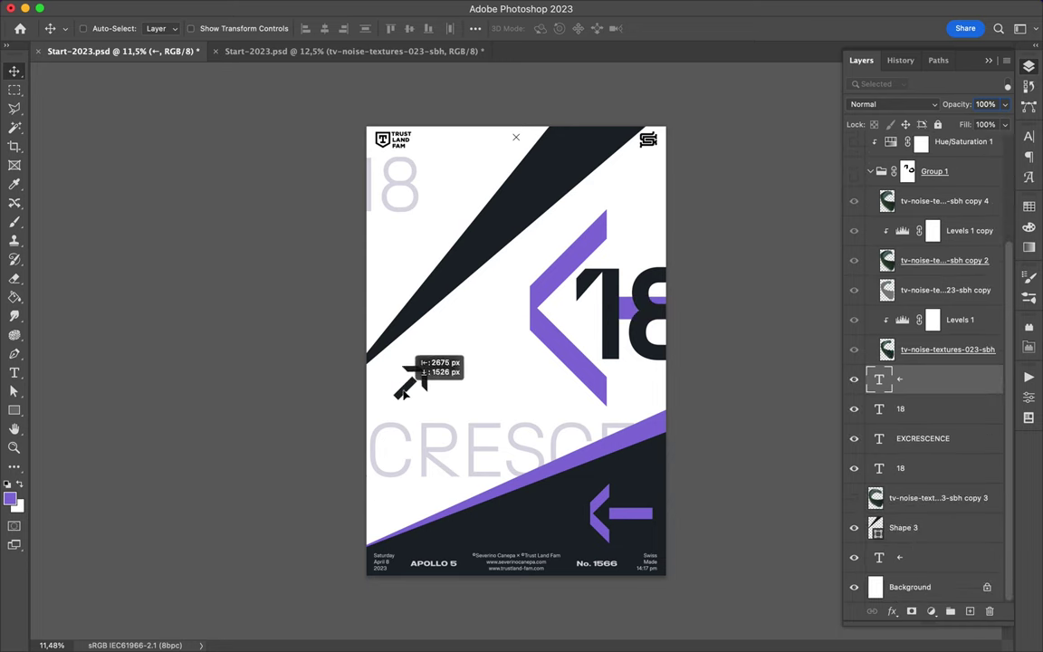
- Duplicate EXCRESCENCE as a small copy placed above the dark 18
{"action": "key", "text": "ctrl+j"}
{"action": "key", "text": "ctrl+t"}
{"action": "mouse_move", "coordinate": [798, 314]}
{"action": "left_mouse_down"}
{"action": "mouse_move", "coordinate": [372, 303]}
{"action": "mouse_move", "coordinate": [729, 261]}
{"action": "left_mouse_up"}
{"action": "key", "text": "Return"}
{"action": "key", "text": "ctrl+t"}
{"action": "key", "text": "Return"}
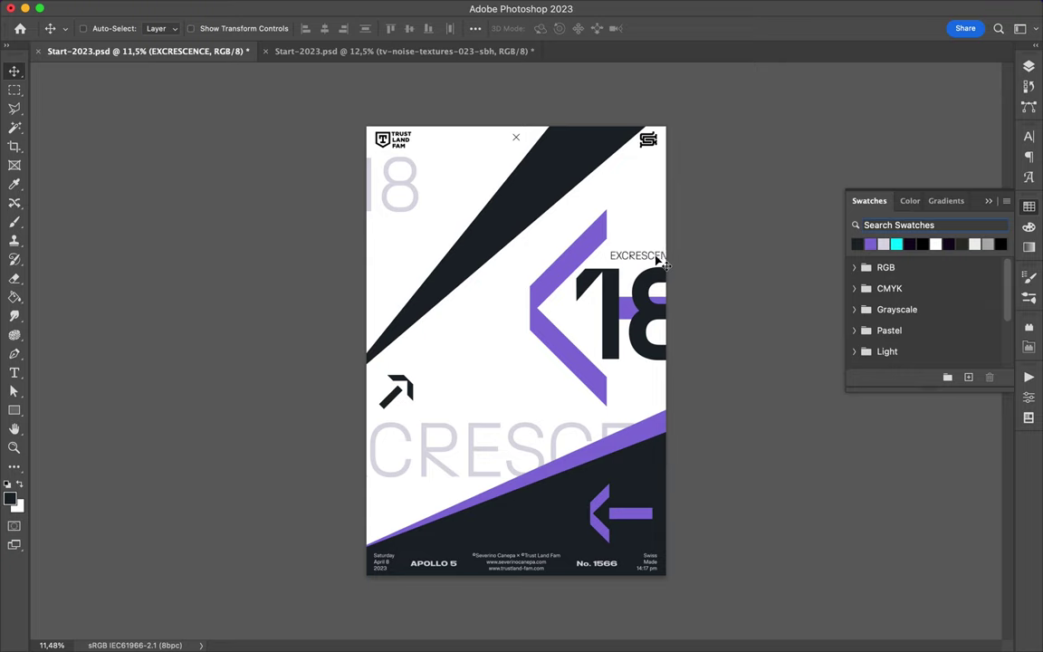
- Duplicate the small EXCRESCENCE text, add a tall right-side rectangle and hide the chevron layer
{"action": "mouse_move", "coordinate": [658, 250]}
{"action": "left_mouse_down"}
{"action": "mouse_move", "coordinate": [658, 206]}
{"action": "mouse_move", "coordinate": [383, 246]}
{"action": "left_mouse_up"}
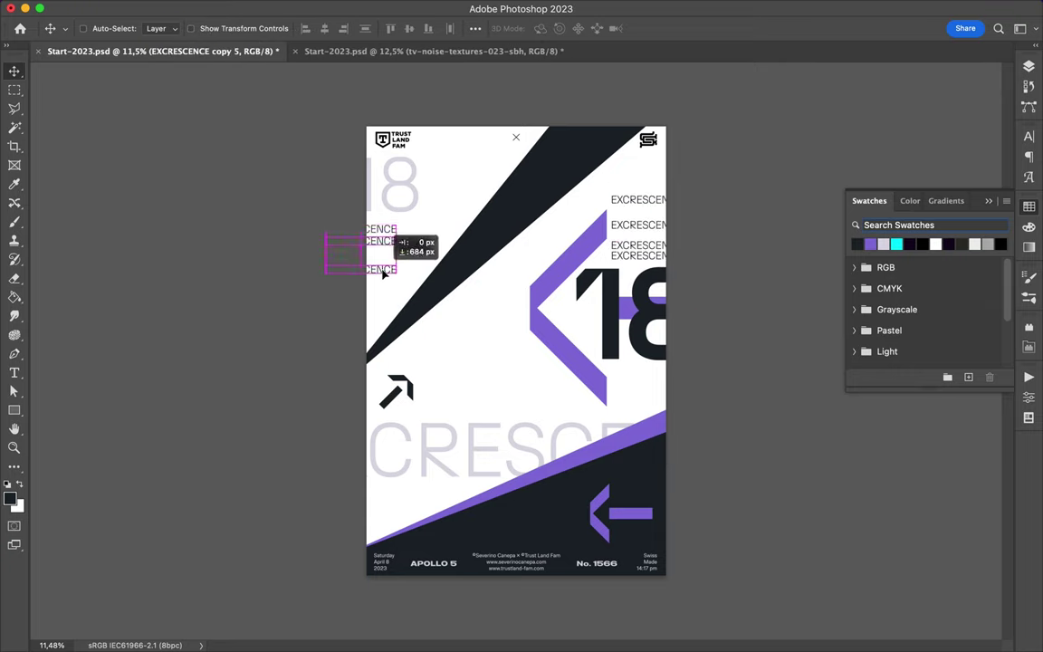
{"action": "left_click_drag", "start_coordinate": [382, 290], "coordinate": [370, 265]}
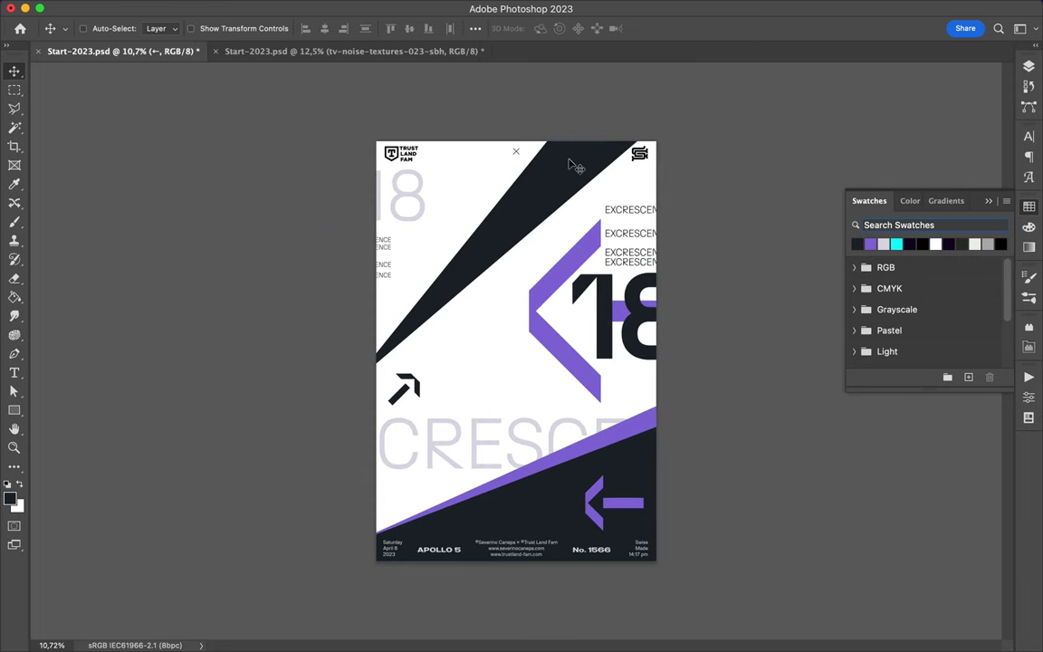
{"action": "left_click_drag", "start_coordinate": [570, 113], "coordinate": [688, 416]}
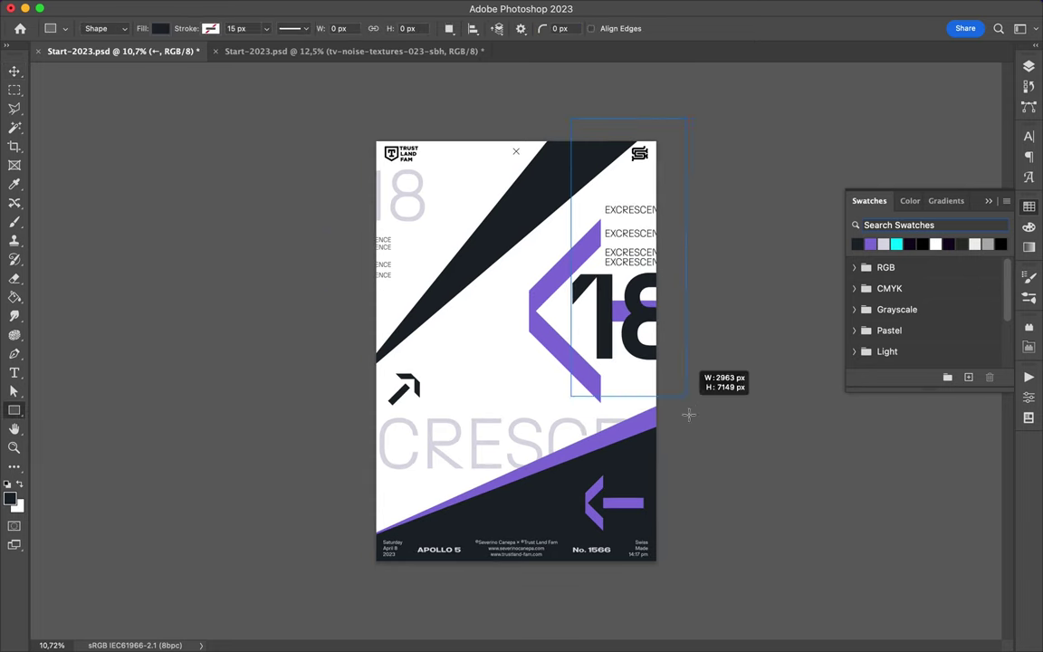
{"action": "left_click", "coordinate": [1029, 68]}
{"action": "left_click_drag", "start_coordinate": [475, 204], "coordinate": [662, 203]}
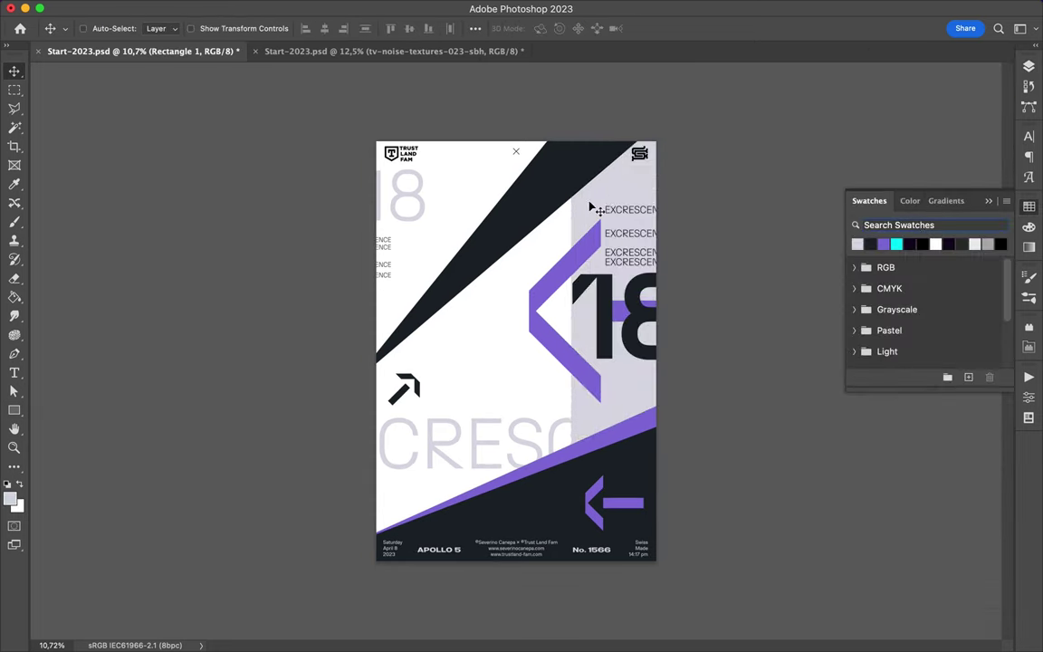
{"action": "left_click", "coordinate": [1028, 68]}
{"action": "left_click", "coordinate": [854, 527]}
- Scale the four selected EXCRESCENCE lines down and set their tracking to 1200
{"action": "left_click", "coordinate": [922, 378]}
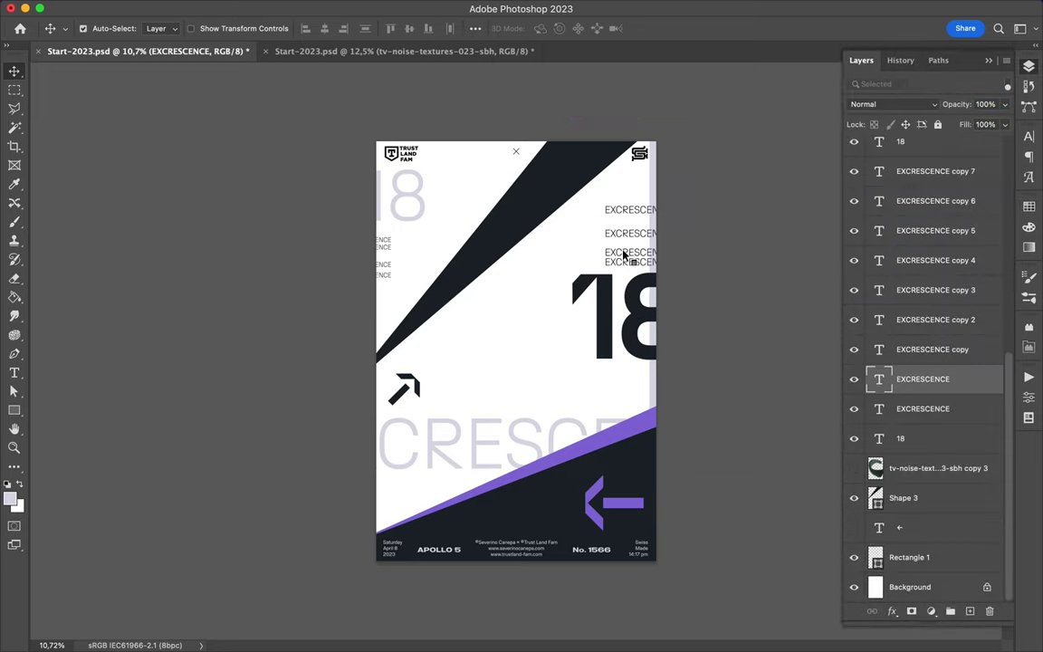
{"action": "left_click", "coordinate": [936, 290], "text": "shift"}
{"action": "key", "text": "ctrl+t"}
{"action": "left_click_drag", "start_coordinate": [619, 233], "coordinate": [631, 237]}
{"action": "key", "text": "Return"}
{"action": "left_click", "coordinate": [1028, 136]}
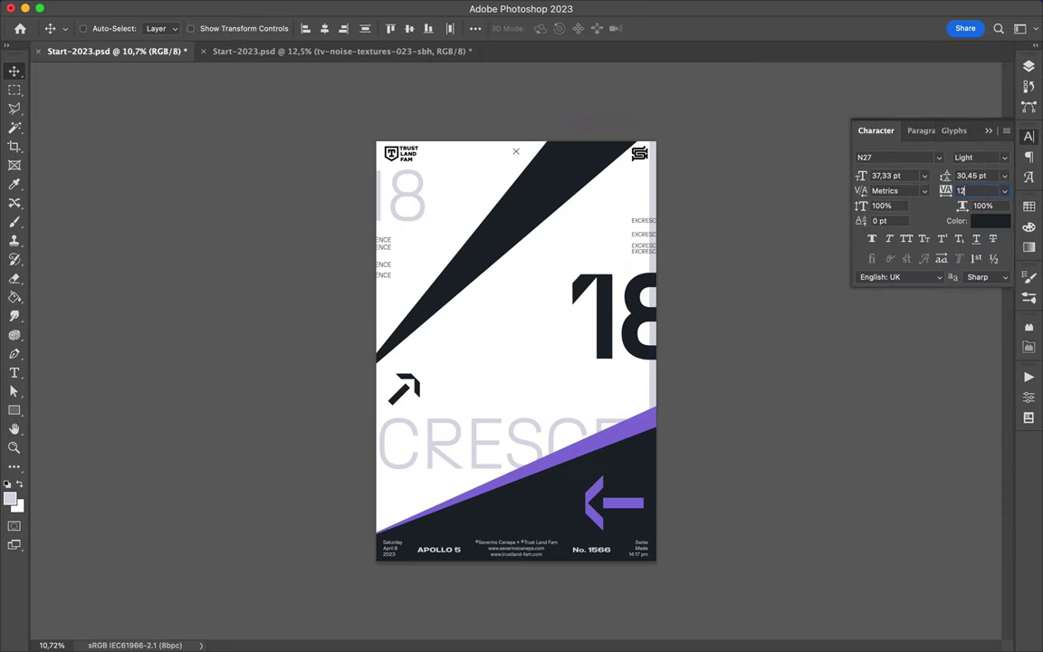
{"action": "scroll", "coordinate": [602, 251], "scroll_direction": "up", "scroll_amount": 2}
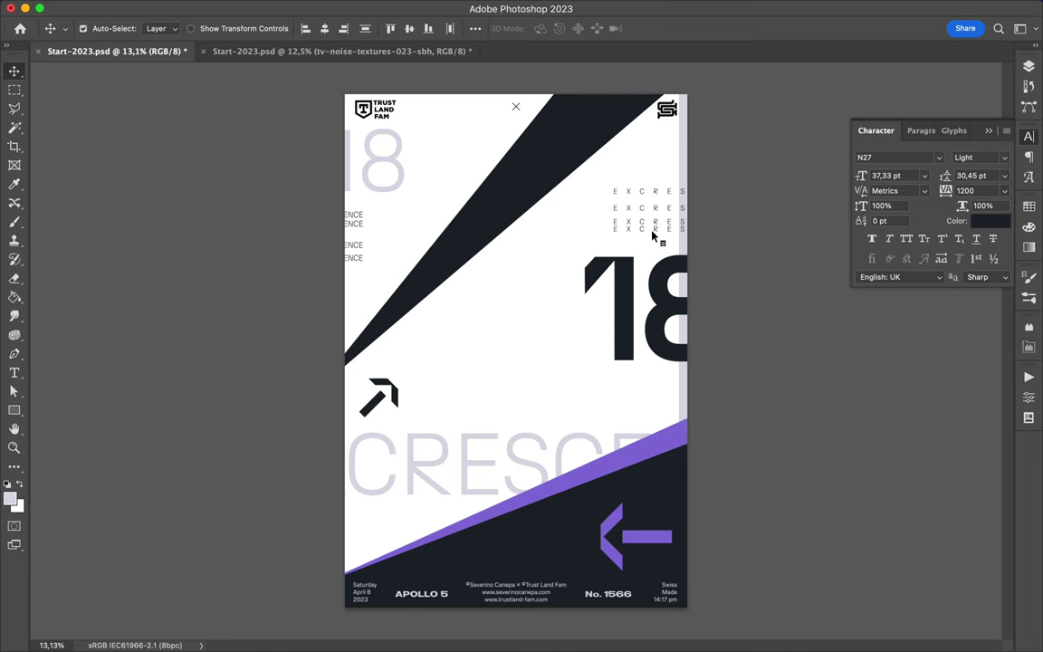
- Place three small arrow copies beside the left-edge text lines
{"action": "left_click", "coordinate": [1028, 66]}
{"action": "left_click", "coordinate": [853, 468]}
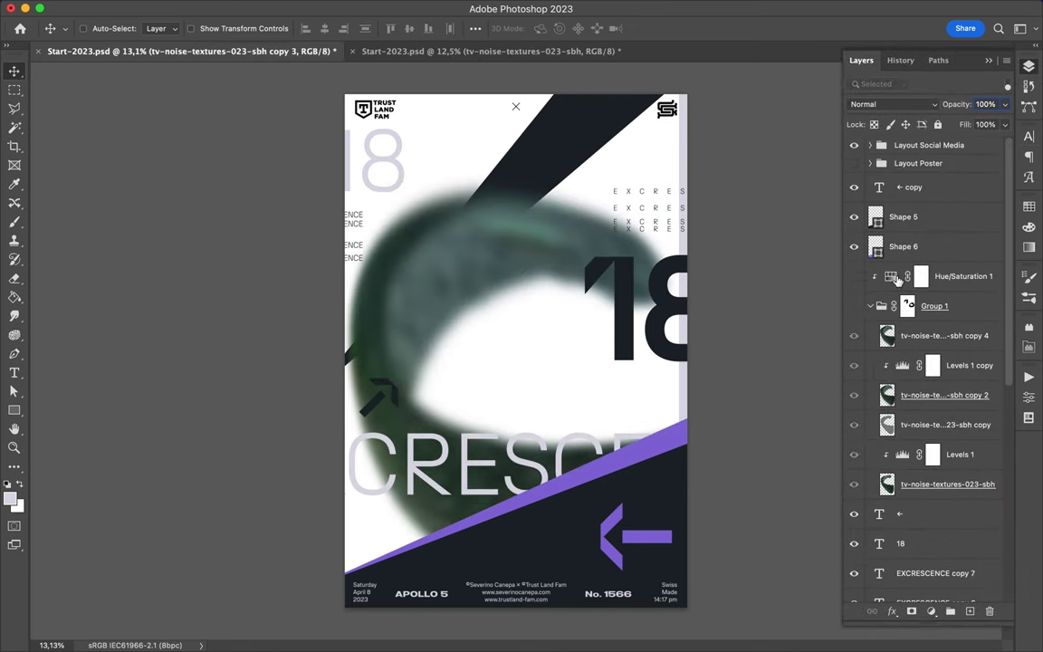
{"action": "left_click", "coordinate": [853, 306]}
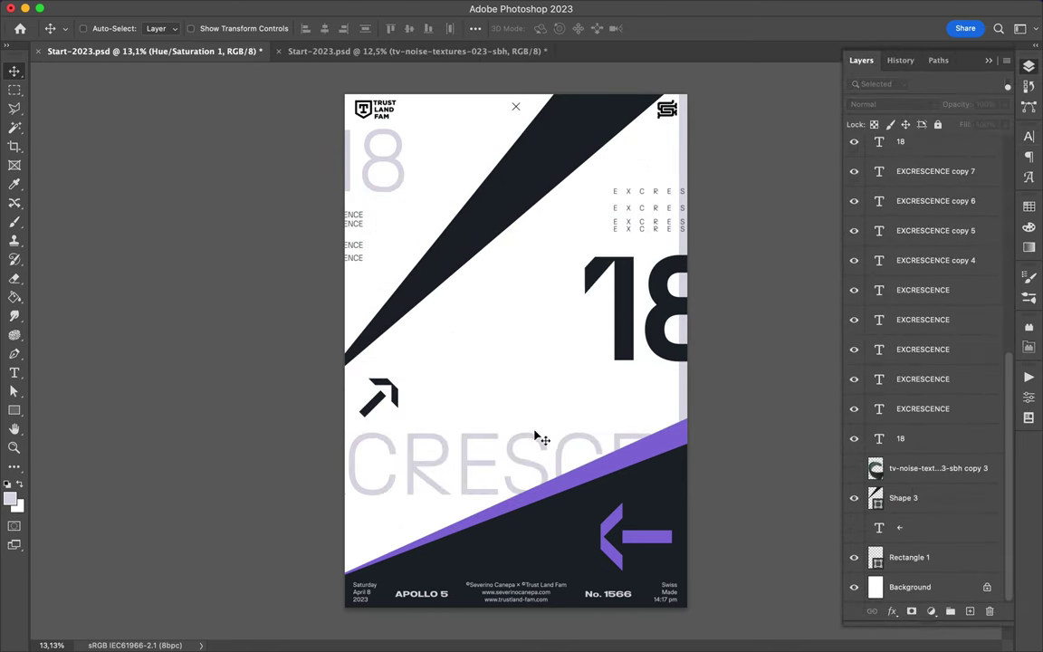
{"action": "left_click_drag", "start_coordinate": [379, 398], "coordinate": [376, 251]}
{"action": "key", "text": "Return"}
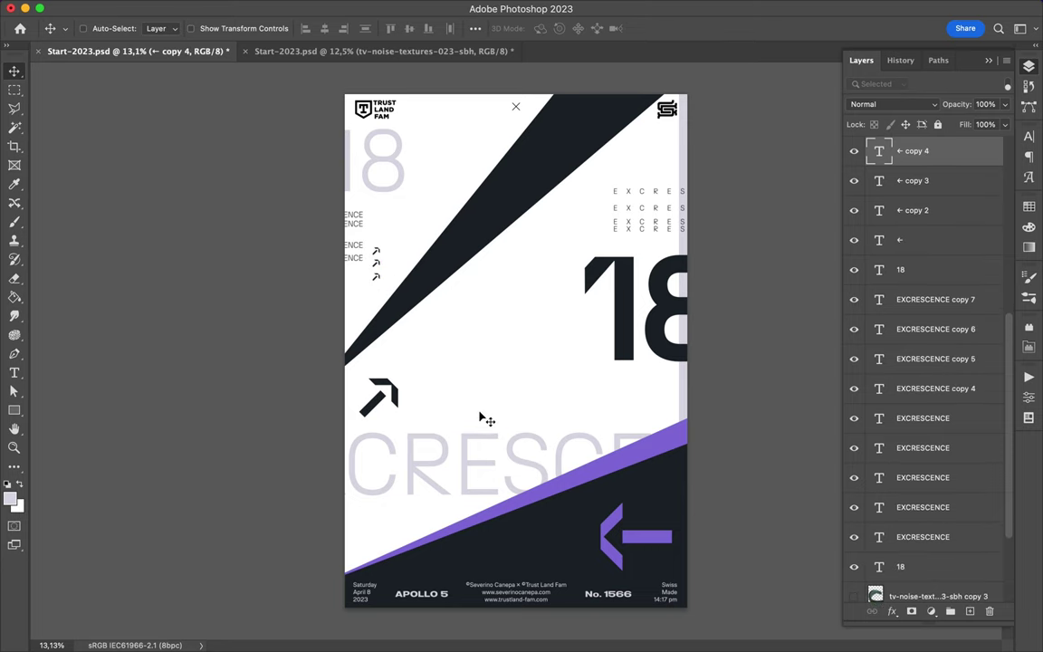
- Put a flipped ExtraLight arrow copy in the top dark band, then add a ruler guide
{"action": "left_click_drag", "start_coordinate": [388, 409], "coordinate": [580, 142]}
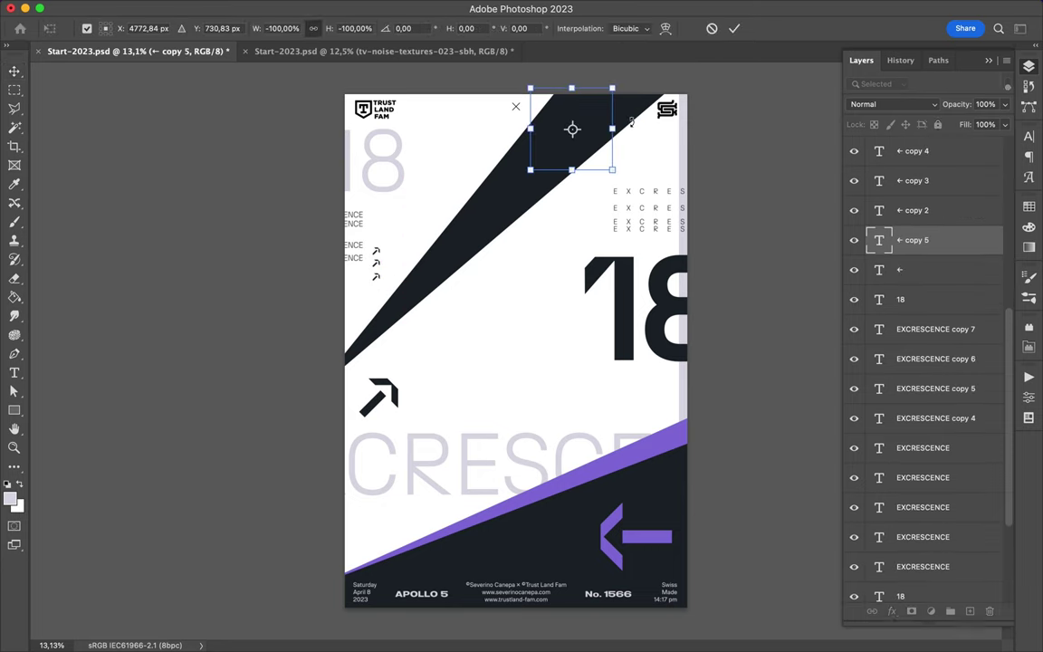
{"action": "key", "text": "Return"}
{"action": "left_click", "coordinate": [1029, 135]}
{"action": "left_click", "coordinate": [964, 158]}
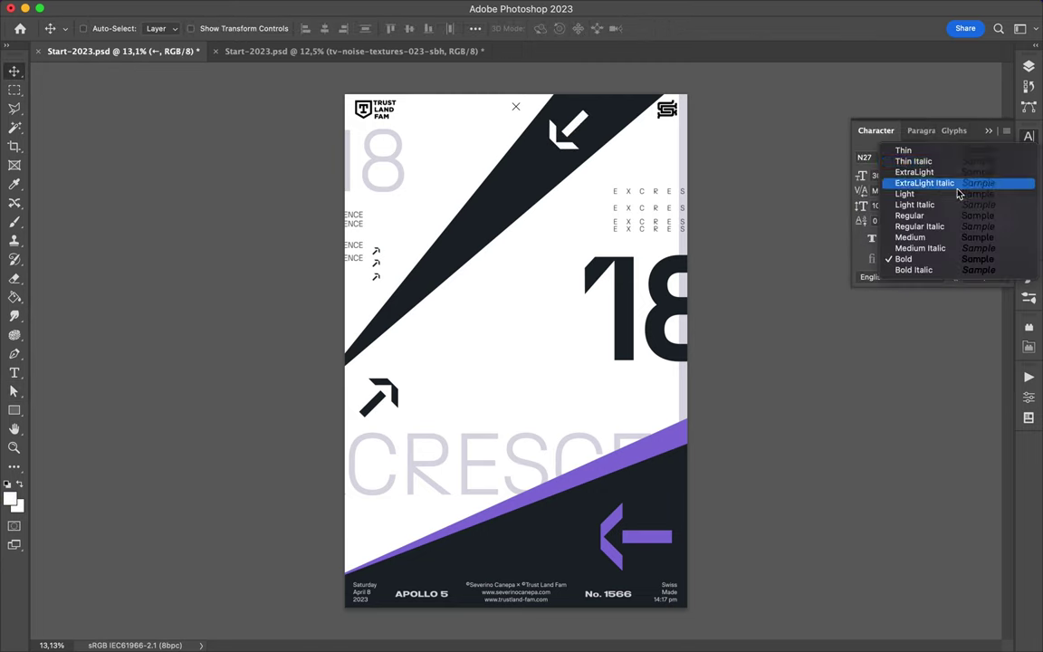
{"action": "left_click", "coordinate": [941, 172]}
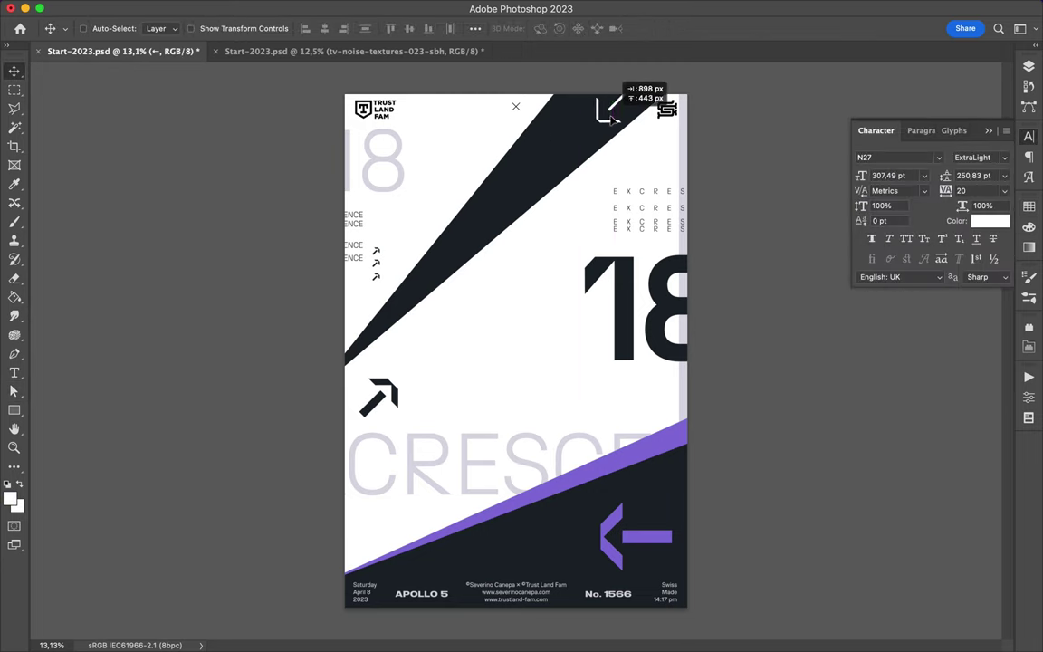
{"action": "left_click_drag", "start_coordinate": [612, 120], "coordinate": [609, 122]}
{"action": "key", "text": "F7"}
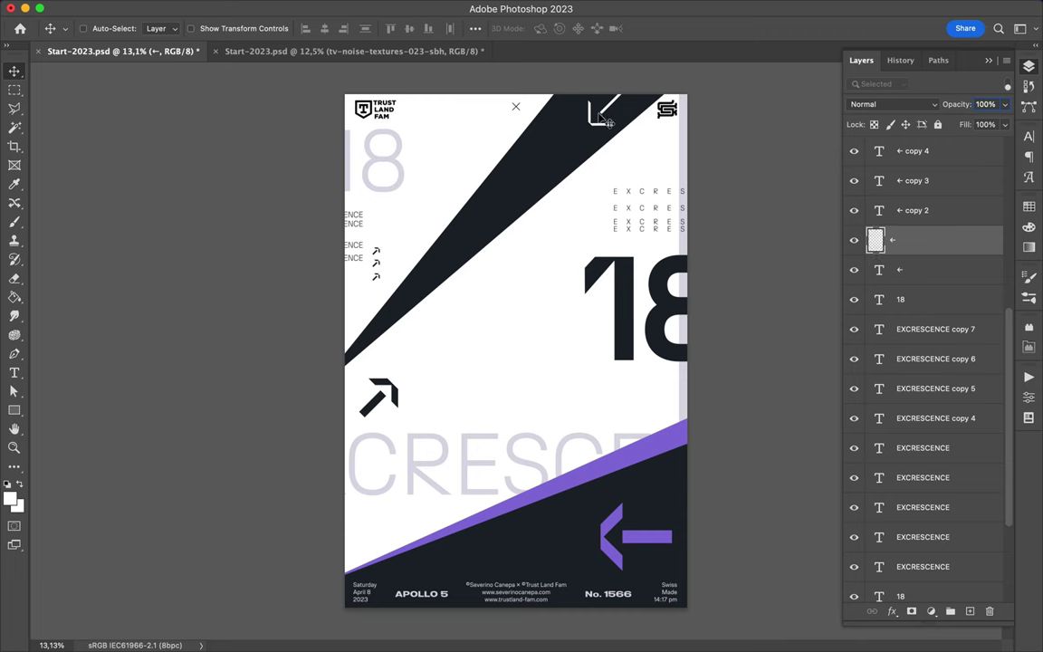
{"action": "left_click_drag", "start_coordinate": [598, 118], "coordinate": [598, 118]}
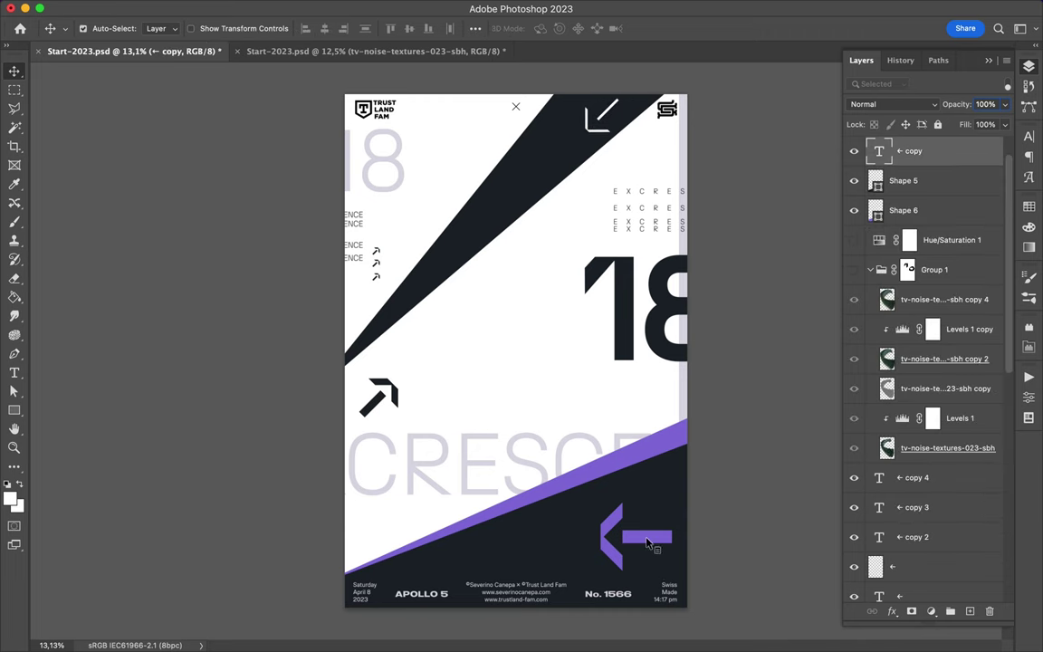
{"action": "key", "text": "ctrl+r"}
{"action": "left_click_drag", "start_coordinate": [40, 379], "coordinate": [589, 379]}
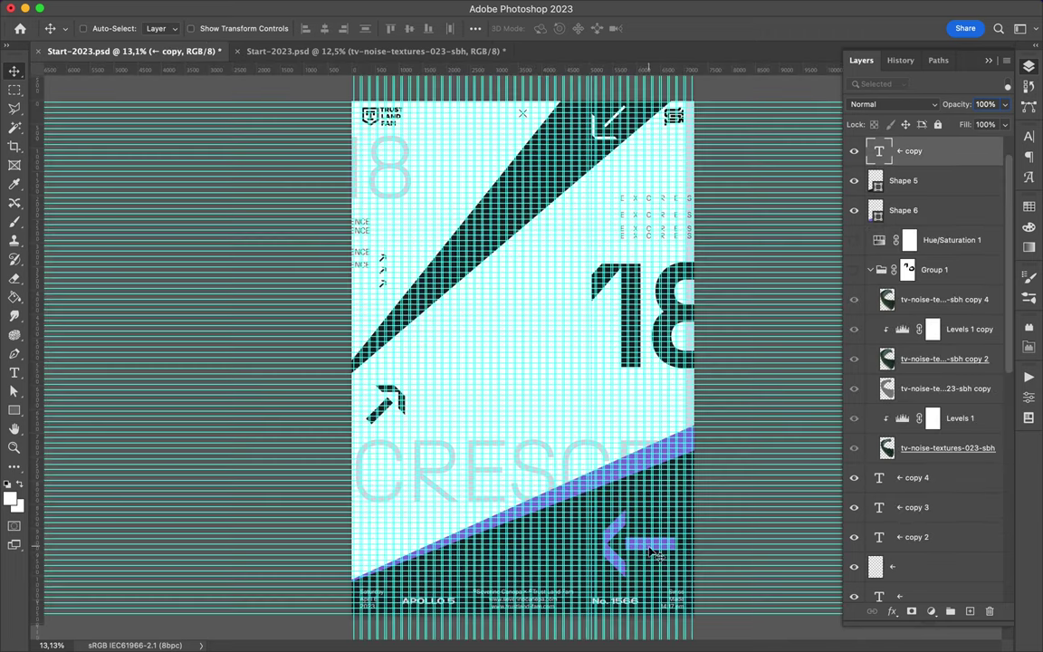
- Hide the guides and extras, then draw a triangular wedge with the Pen tool
{"action": "left_click", "coordinate": [337, 9]}
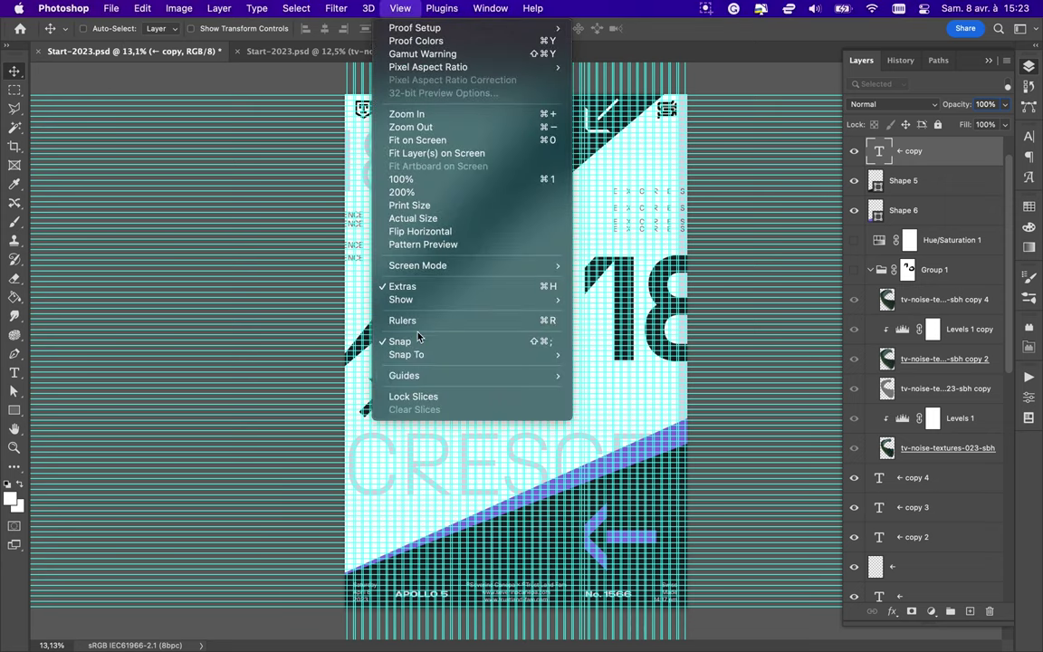
{"action": "left_click", "coordinate": [375, 297]}
{"action": "key", "text": "p"}
{"action": "left_click", "coordinate": [496, 85]}
{"action": "left_click", "coordinate": [313, 217]}
{"action": "left_click", "coordinate": [344, 360]}
{"action": "key", "text": "v"}
{"action": "left_click", "coordinate": [1028, 66]}
- Move the Shape 7 wedge above Rectangle 1 and select the right-edge strip's path
{"action": "left_click_drag", "start_coordinate": [926, 459], "coordinate": [923, 530]}
{"action": "key", "text": "a"}
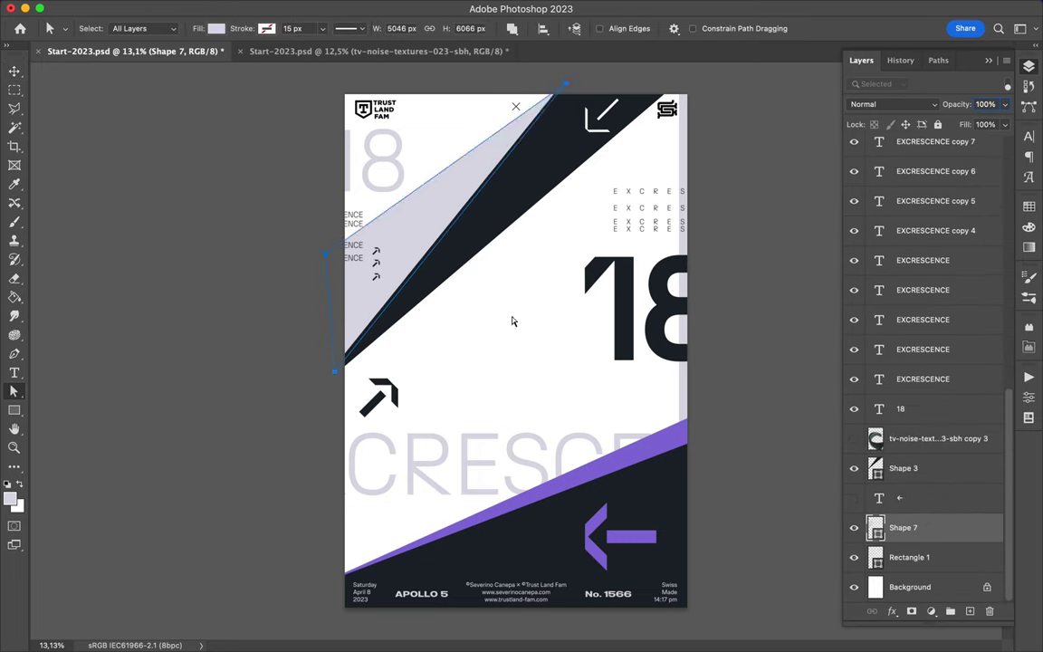
{"action": "left_click", "coordinate": [330, 336]}
{"action": "key", "text": "v"}
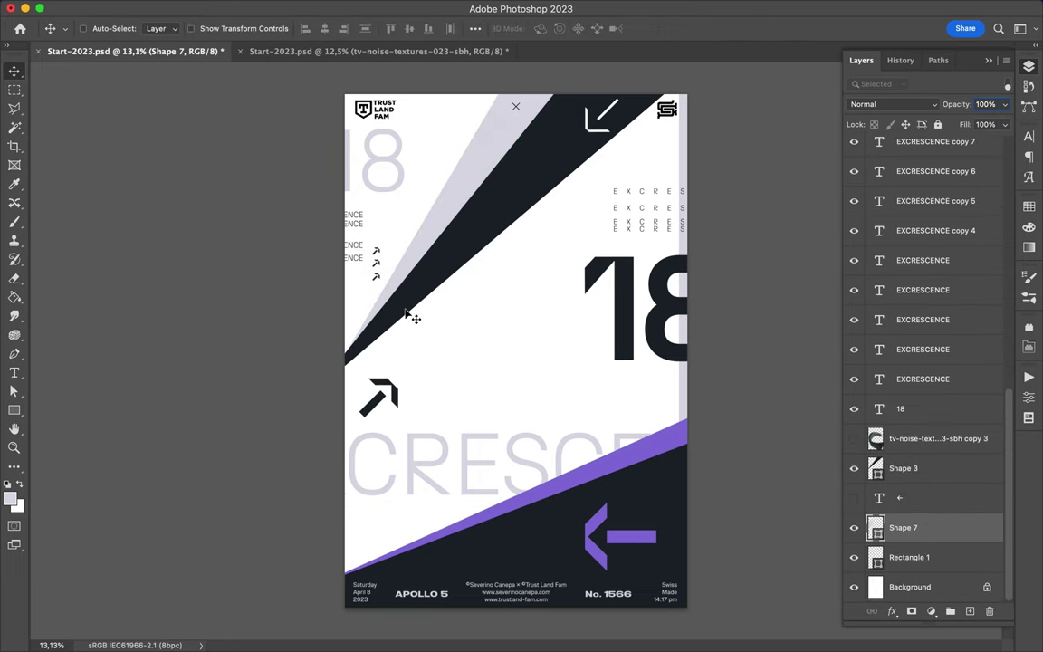
{"action": "key", "text": "a"}
{"action": "left_click", "coordinate": [661, 504]}
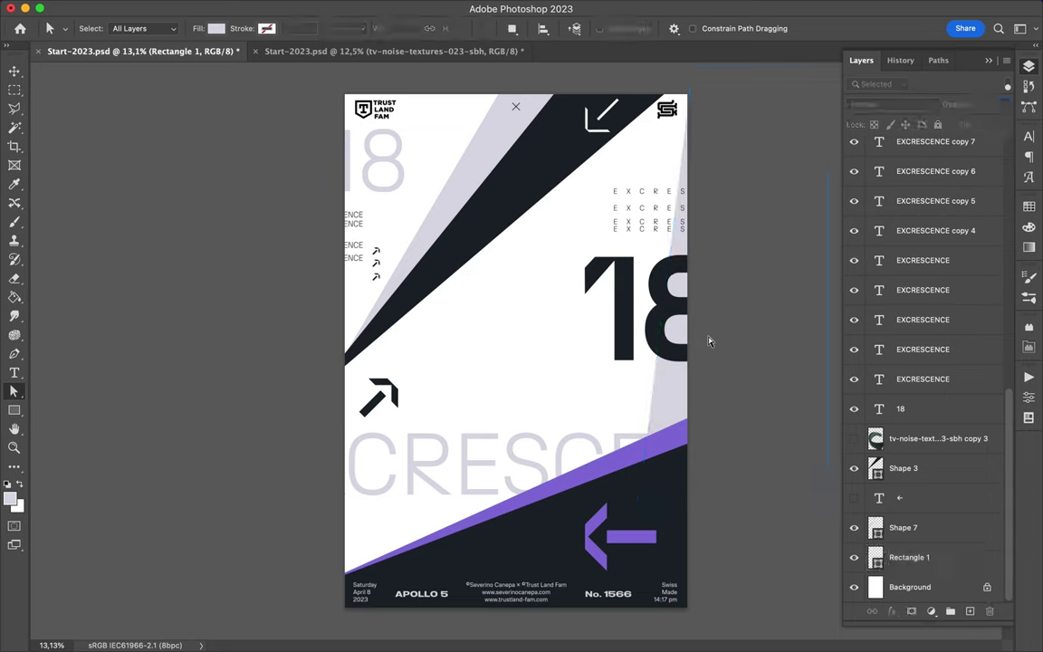
- Nudge the EXCRESCENCE text, enlarge the 18 to about 113%, shrink the top arrow, raise the bottom-left arrow
{"action": "key", "text": "v"}
{"action": "left_click_drag", "start_coordinate": [622, 415], "coordinate": [565, 445]}
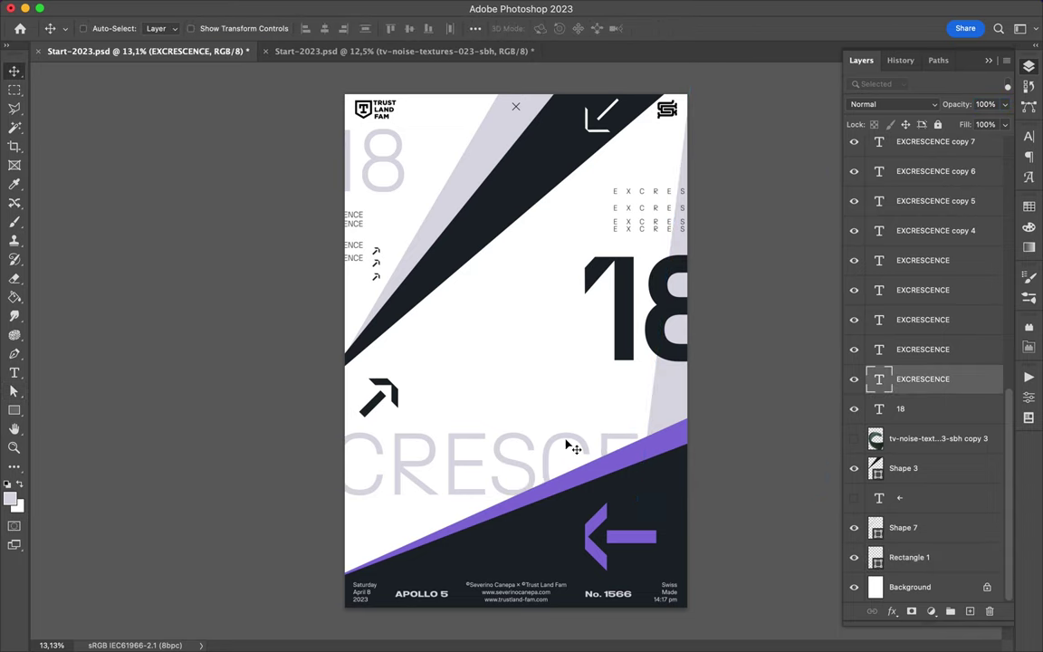
{"action": "left_click", "coordinate": [628, 349]}
{"action": "key", "text": "ctrl+t"}
{"action": "left_click_drag", "start_coordinate": [741, 359], "coordinate": [735, 414]}
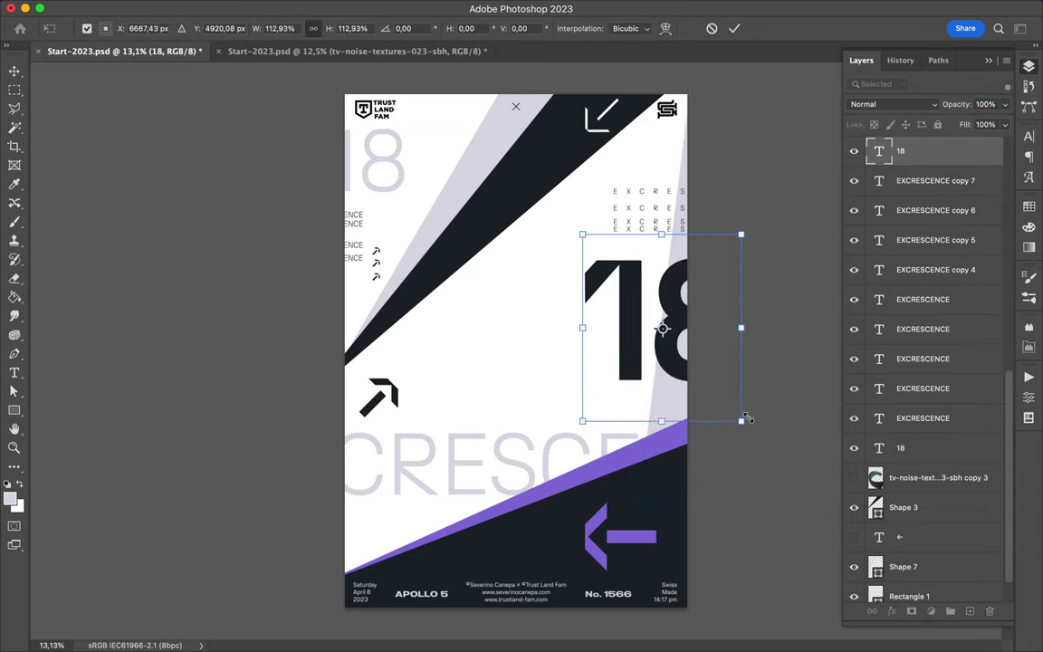
{"action": "key", "text": "Return"}
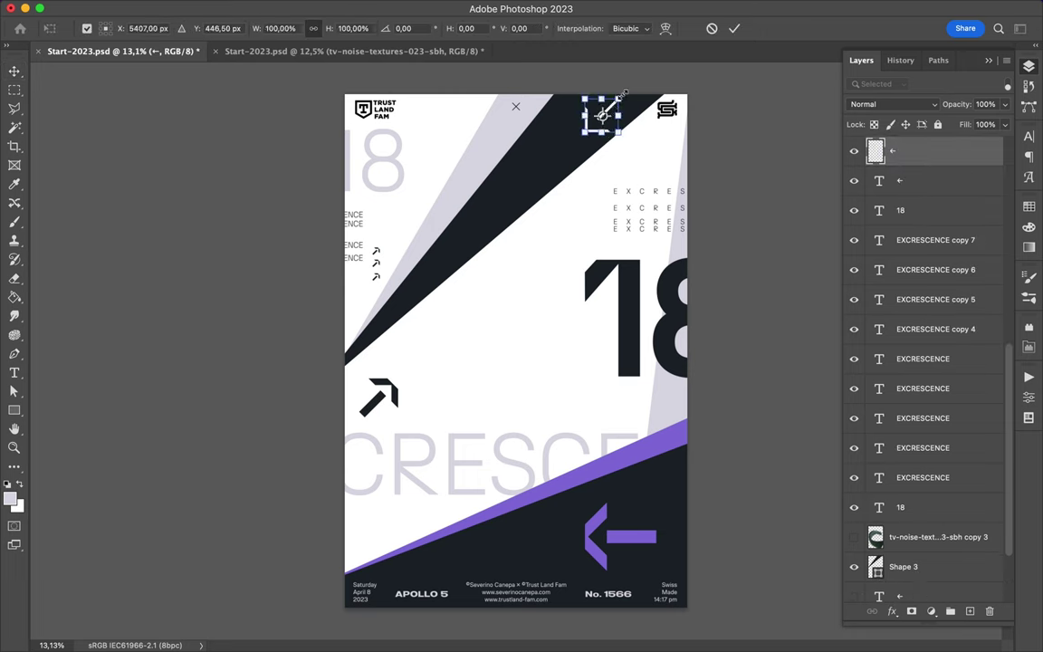
{"action": "left_click_drag", "start_coordinate": [618, 102], "coordinate": [598, 127]}
{"action": "key", "text": "Return"}
{"action": "left_click_drag", "start_coordinate": [396, 383], "coordinate": [391, 350]}
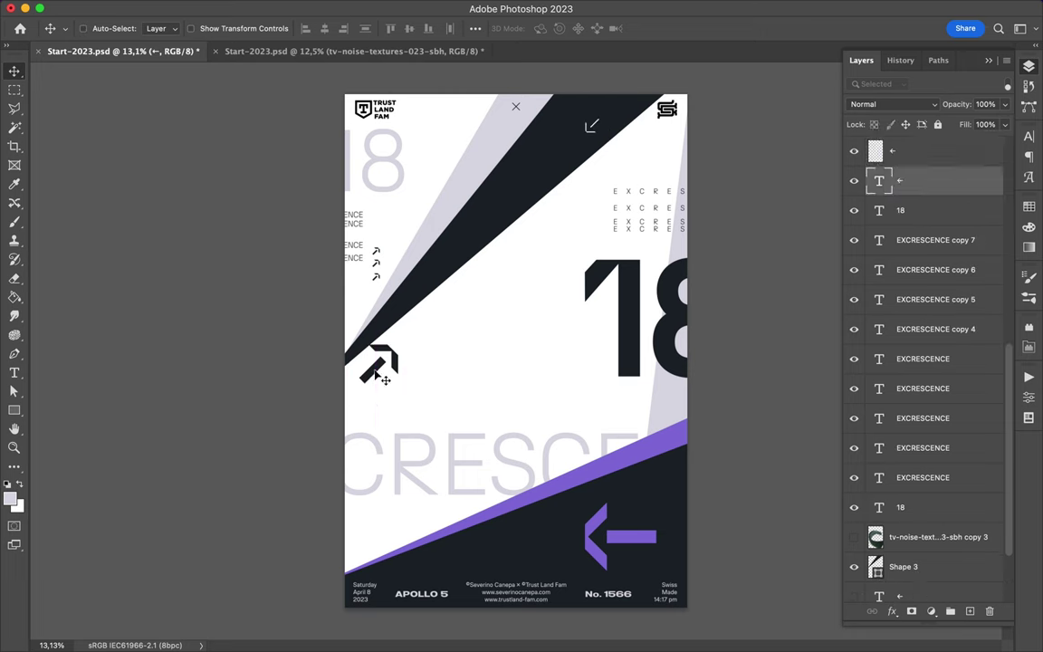
- Draw a thin triangle along the diagonal band with the Pen tool
{"action": "key", "text": "p"}
{"action": "left_click", "coordinate": [330, 357]}
{"action": "left_click", "coordinate": [503, 86]}
{"action": "left_click", "coordinate": [566, 83]}
{"action": "left_click", "coordinate": [331, 358]}
{"action": "key", "text": "Return"}
- Clip the top-right monogram to a new rectangle and merge them
{"action": "key", "text": "v"}
{"action": "left_click", "coordinate": [667, 109]}
{"action": "key", "text": "u"}
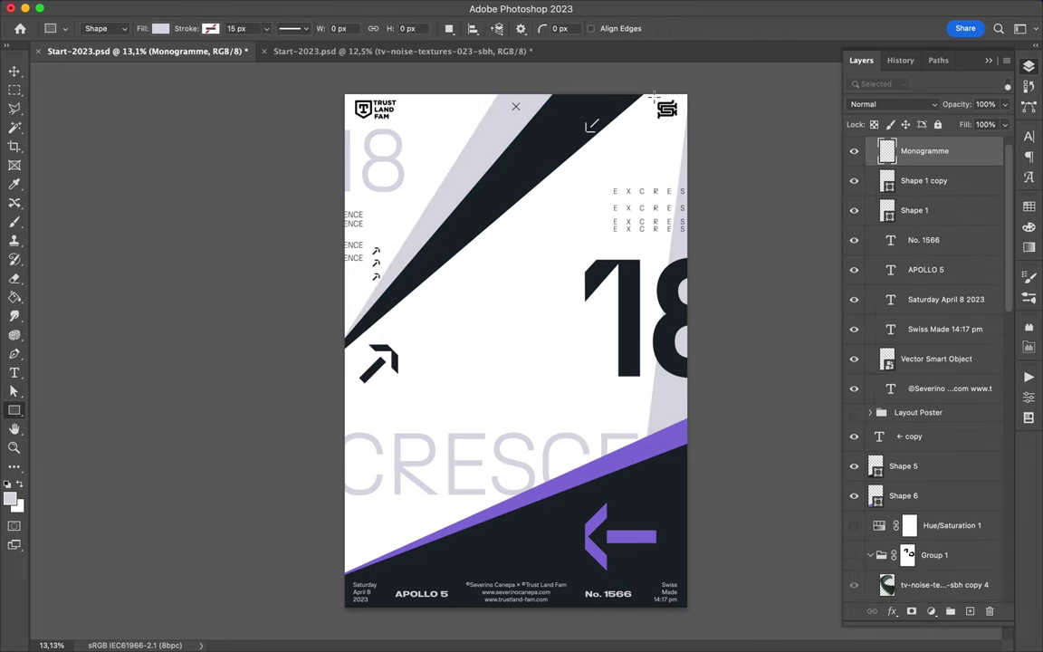
{"action": "left_click_drag", "start_coordinate": [651, 94], "coordinate": [684, 124]}
{"action": "key", "text": "v"}
{"action": "key", "text": "ctrl+alt+g"}
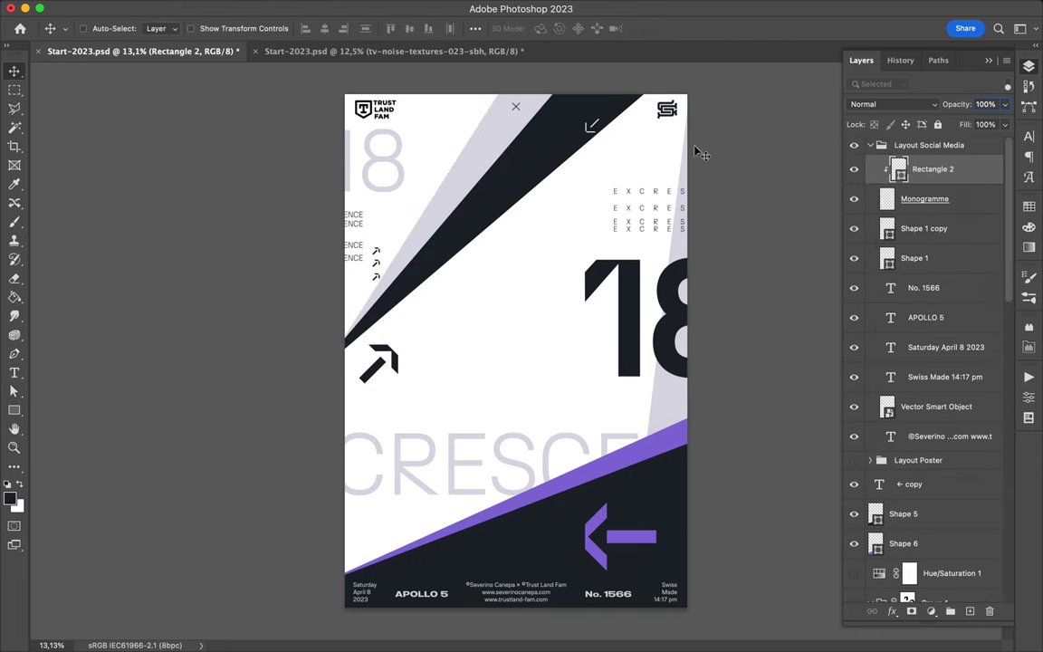
{"action": "key", "text": "ctrl+e"}
- Draw a rectangle over the top-left logo and merge it into the logo layer
{"action": "left_click", "coordinate": [936, 406]}
{"action": "key", "text": "u"}
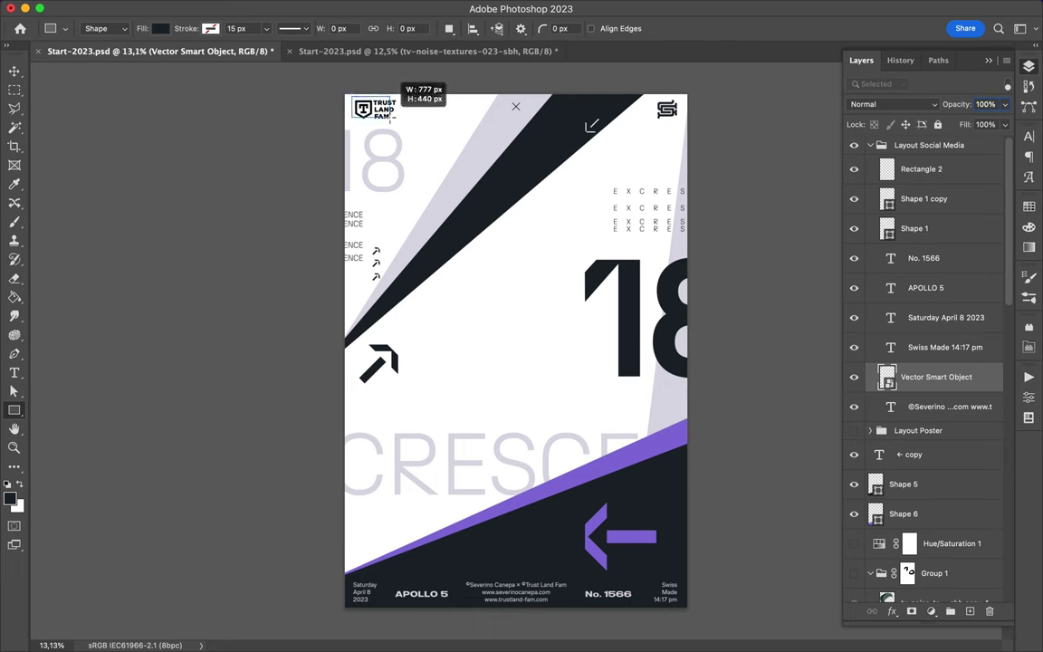
{"action": "left_click_drag", "start_coordinate": [351, 96], "coordinate": [398, 122]}
{"action": "left_click", "coordinate": [936, 406], "text": "shift"}
{"action": "key", "text": "ctrl+e"}
- Select both X shape layers and check their fill colour options
{"action": "left_click", "coordinate": [923, 198]}
{"action": "left_click", "coordinate": [915, 228], "text": "shift"}
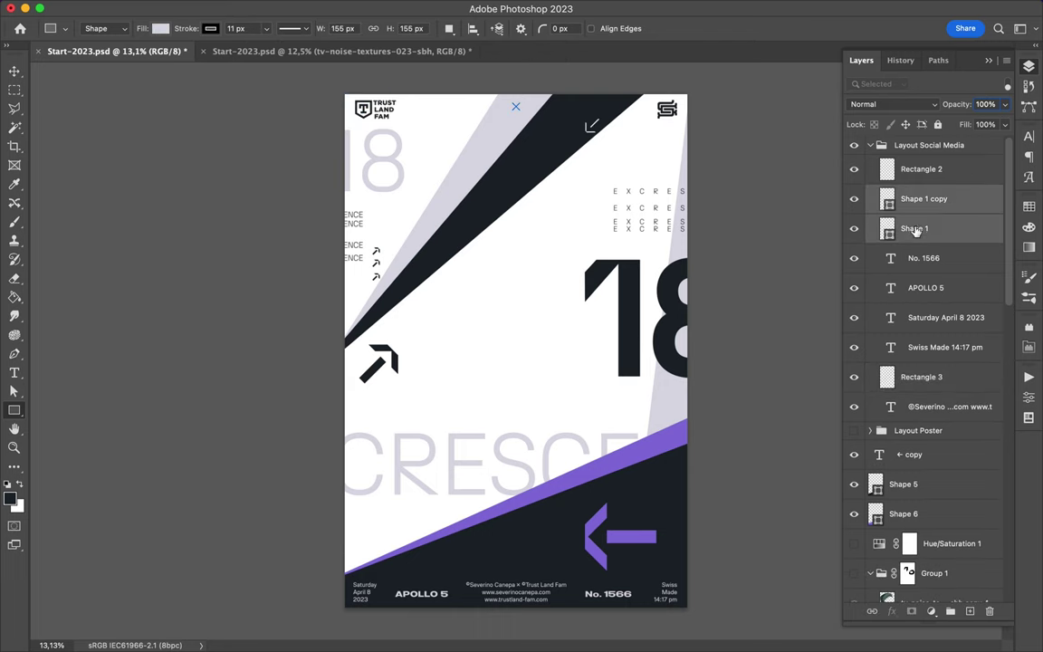
{"action": "key", "text": "a"}
{"action": "left_click", "coordinate": [216, 28]}
{"action": "key", "text": "Escape"}
{"action": "key", "text": "v"}
- Duplicate the small left arrows and save Start-2023.psd
{"action": "left_click", "coordinate": [602, 134], "text": "ctrl"}
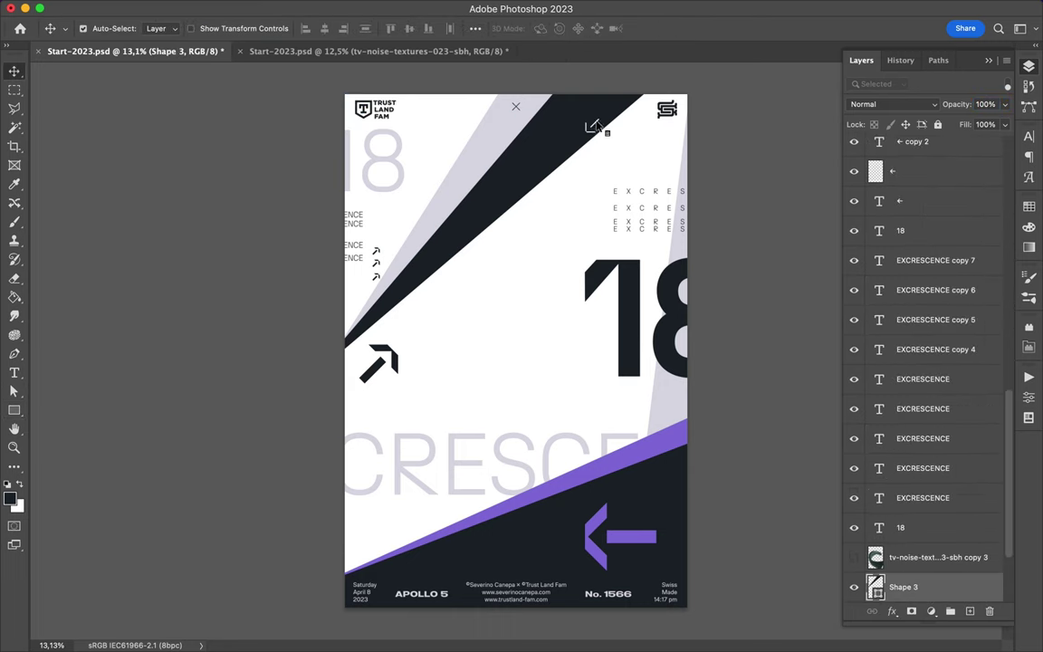
{"action": "left_click", "coordinate": [378, 253], "text": "ctrl"}
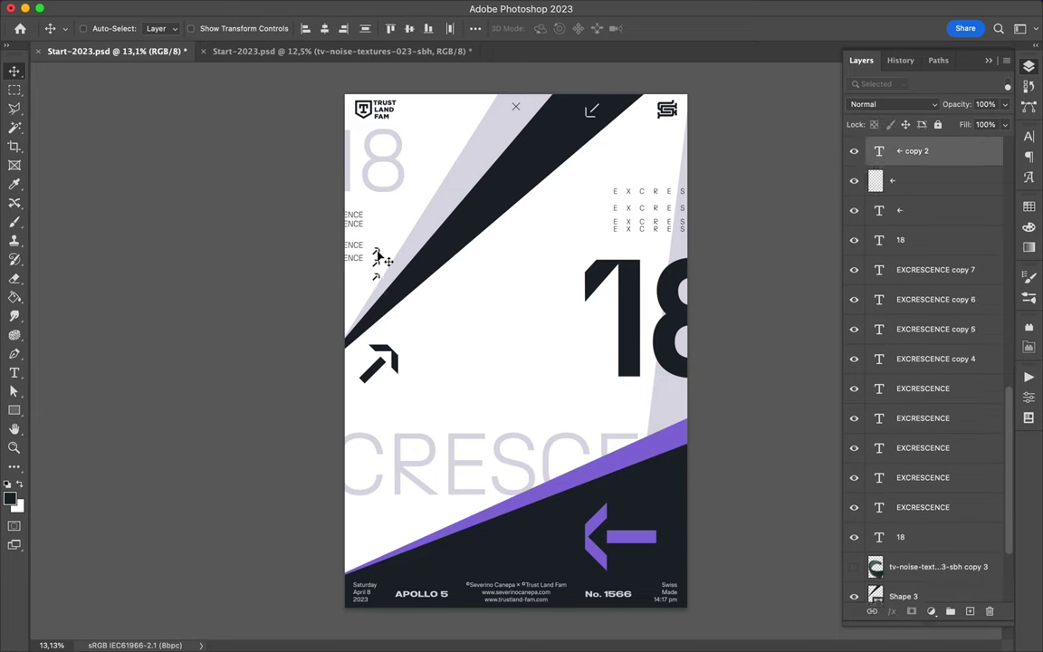
{"action": "key", "text": "ctrl+j"}
{"action": "key", "text": "ctrl+j"}
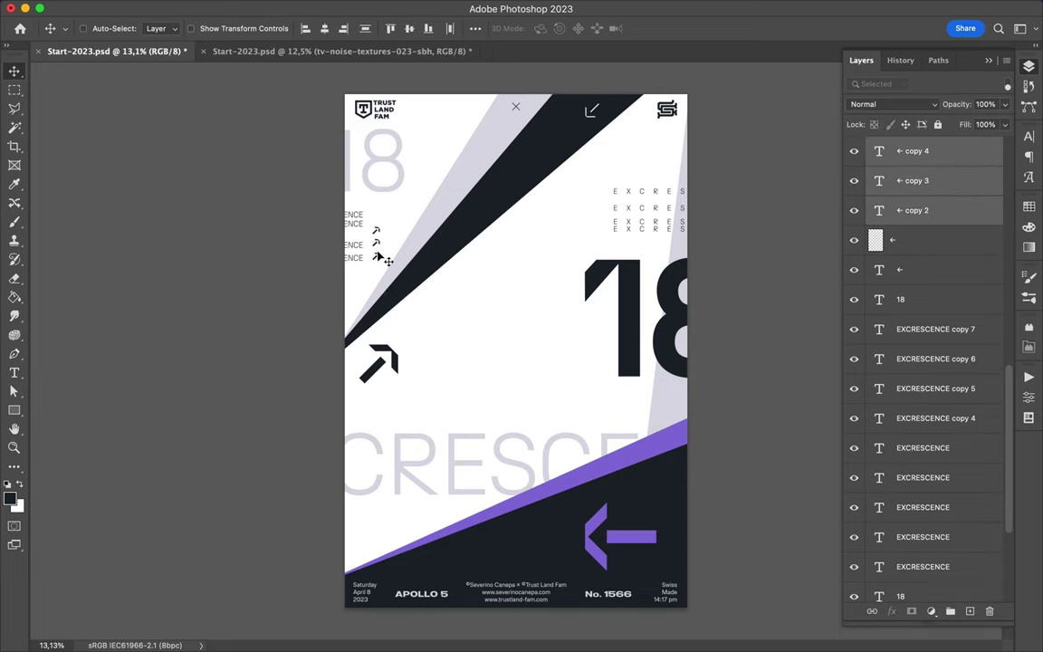
{"action": "key", "text": "ctrl+s"}
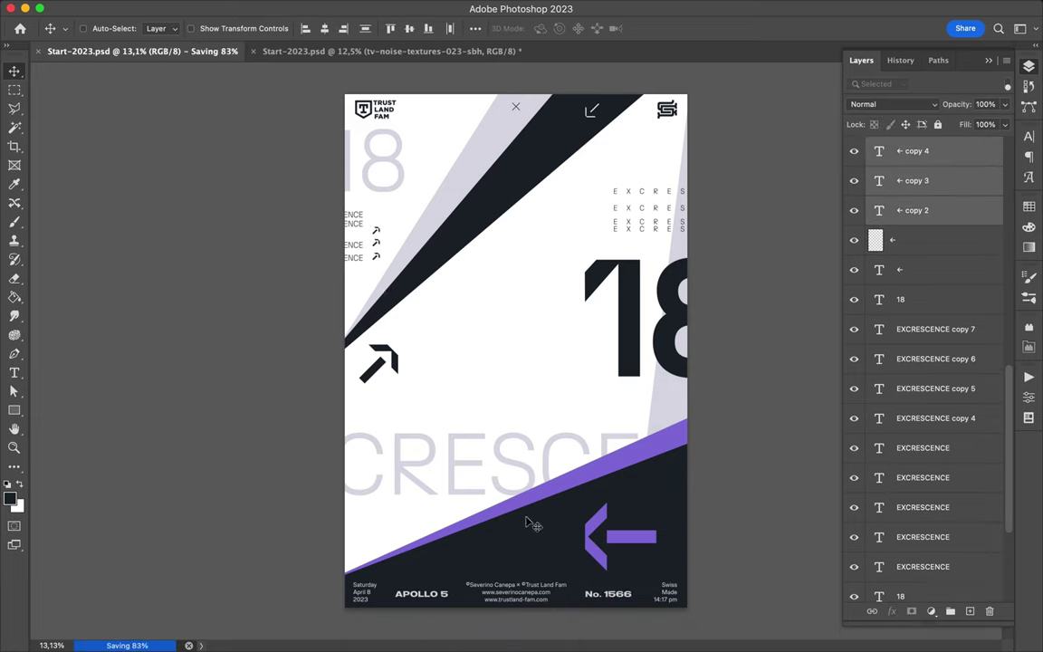
- Shift copies of the dark and purple bands upward and merge them into one layer
{"action": "left_click", "coordinate": [650, 455], "text": "ctrl"}
{"action": "left_click_drag", "start_coordinate": [650, 455], "coordinate": [650, 344]}
{"action": "key", "text": "m"}
{"action": "key", "text": "ctrl+e"}
{"action": "right_click", "coordinate": [967, 152]}
- Copy a small elliptical dot from the band copy to a new layer, then delete the band copy
{"action": "key", "text": "Escape"}
{"action": "key", "text": "shift+m"}
{"action": "left_click_drag", "start_coordinate": [361, 442], "coordinate": [379, 459]}
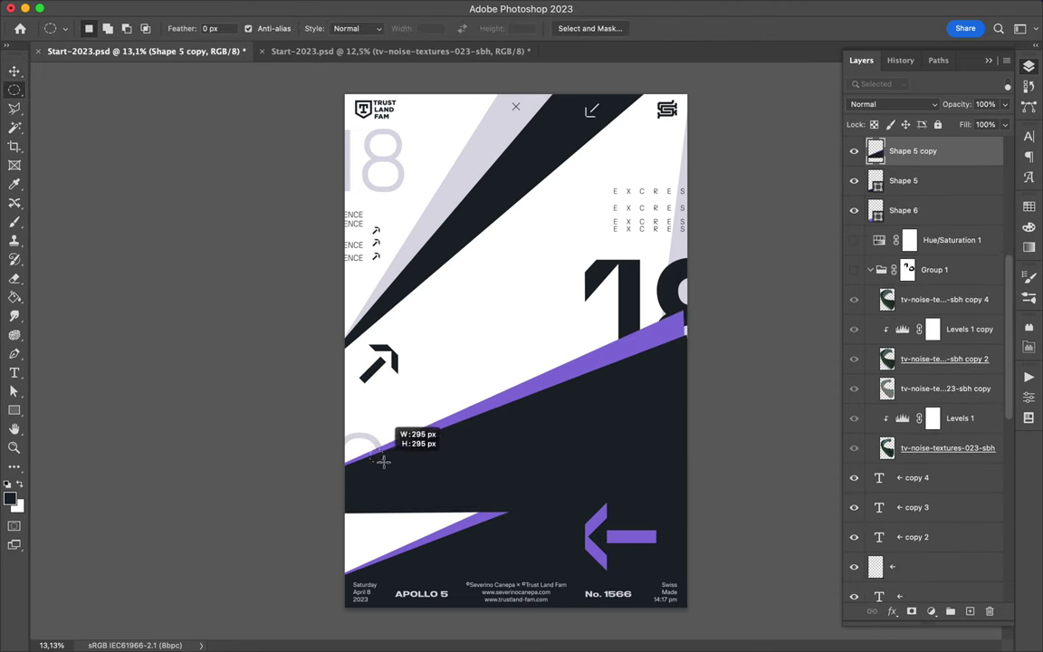
{"action": "key", "text": "ctrl+shift+alt+n"}
{"action": "left_click", "coordinate": [923, 180]}
{"action": "key", "text": "Delete"}
{"action": "key", "text": "v"}
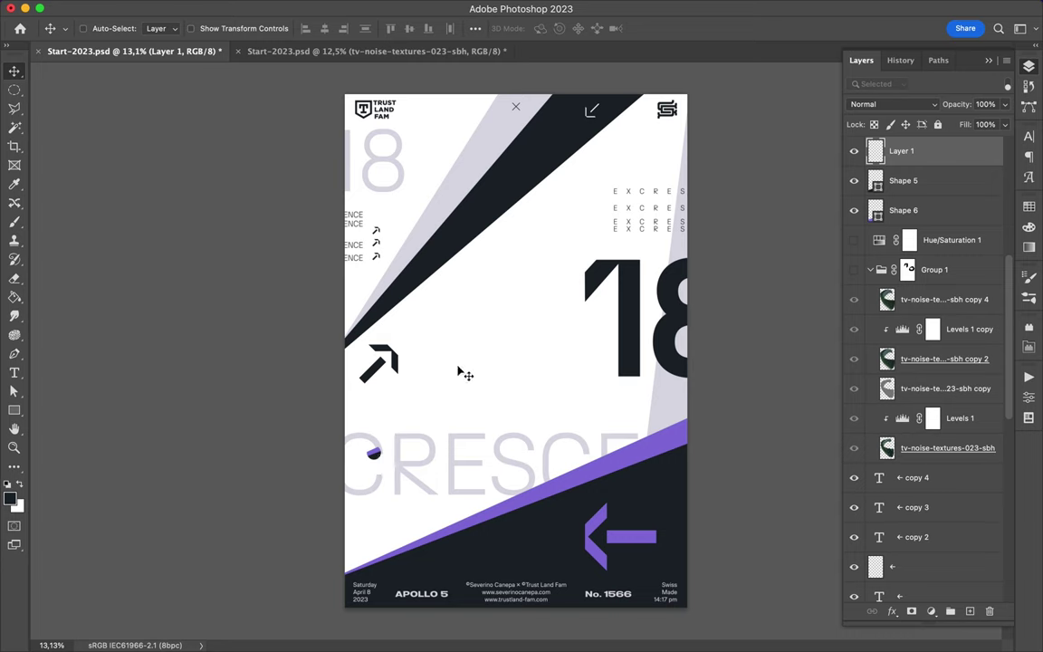
- Smudge the purple dot into a glitch streak with a 316 px brush, placing a copy near the top-left 18
{"action": "left_click", "coordinate": [14, 315]}
{"action": "left_click", "coordinate": [98, 28]}
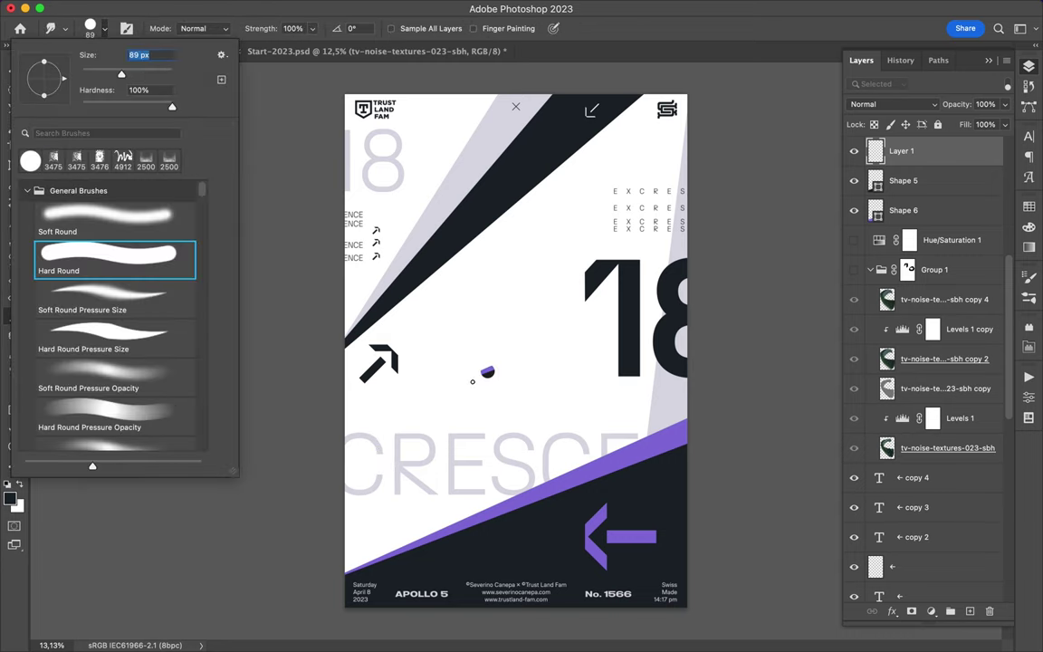
{"action": "type", "text": "316"}
{"action": "key", "text": "Return"}
{"action": "mouse_move", "coordinate": [487, 371]}
{"action": "left_mouse_down"}
{"action": "mouse_move", "coordinate": [507, 319]}
{"action": "mouse_move", "coordinate": [399, 294]}
{"action": "mouse_move", "coordinate": [480, 258]}
{"action": "mouse_move", "coordinate": [407, 344]}
{"action": "mouse_move", "coordinate": [557, 372]}
{"action": "left_mouse_up"}
{"action": "key", "text": "v"}
{"action": "mouse_move", "coordinate": [489, 335]}
{"action": "left_mouse_down"}
{"action": "mouse_move", "coordinate": [625, 321]}
{"action": "mouse_move", "coordinate": [279, 157]}
{"action": "mouse_move", "coordinate": [740, 568]}
{"action": "mouse_move", "coordinate": [698, 543]}
{"action": "left_mouse_up"}
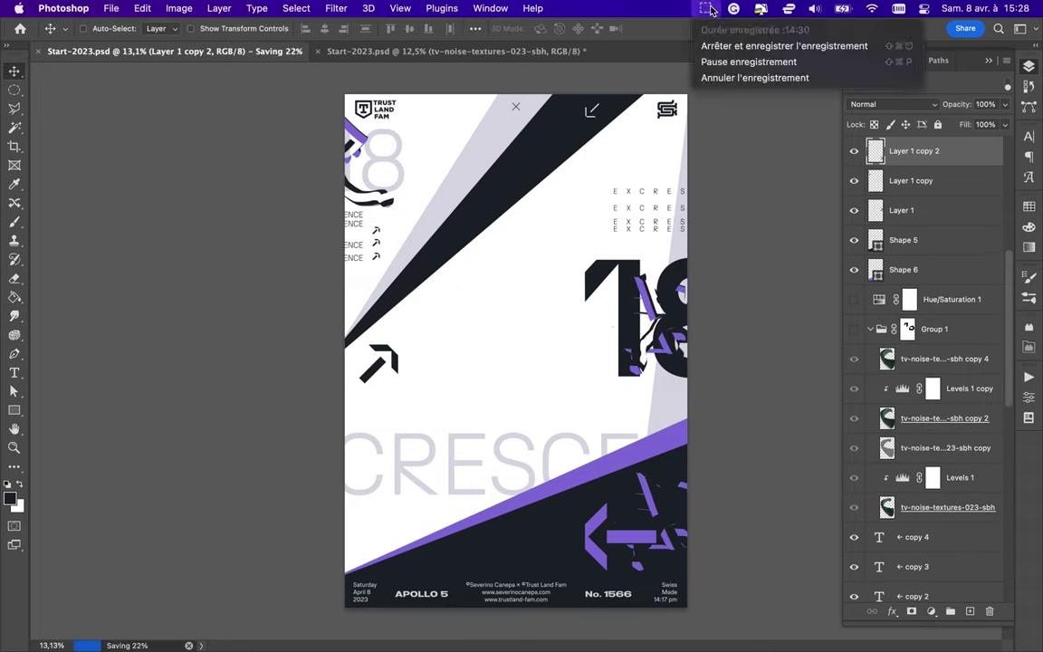